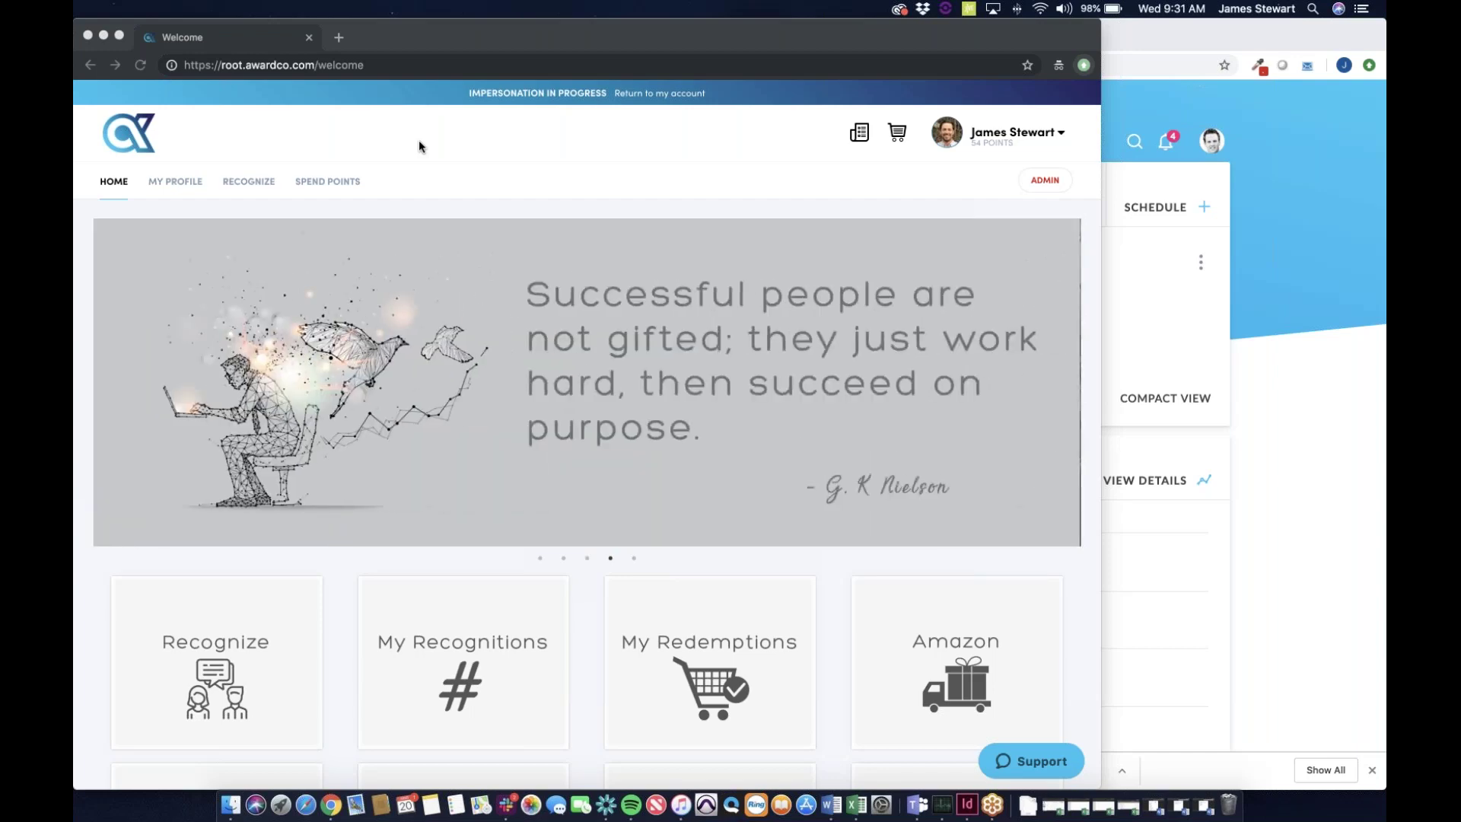
pyautogui.scroll(-1, 418, 144)
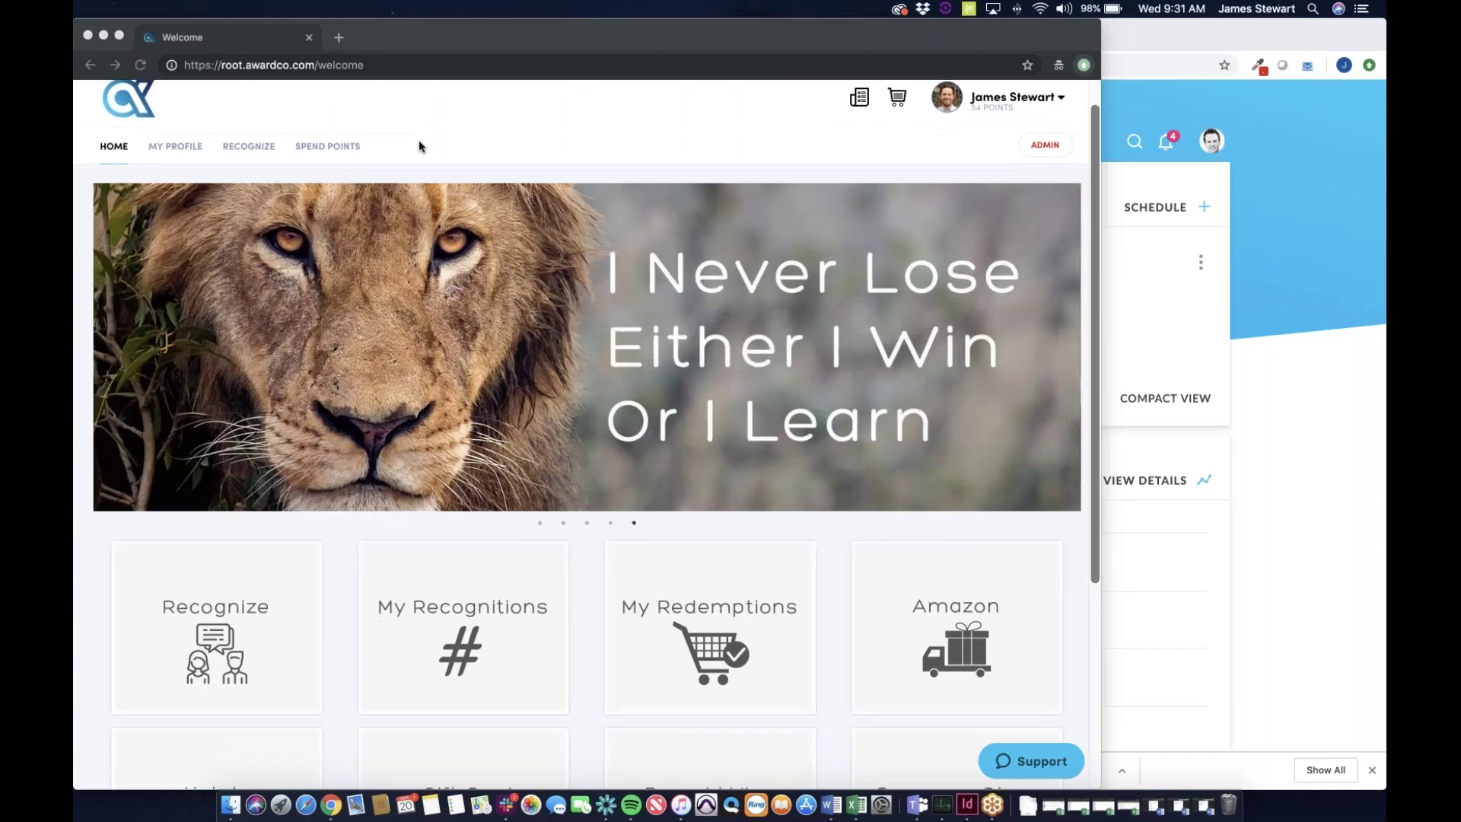
pyautogui.scroll(1, 387, 195)
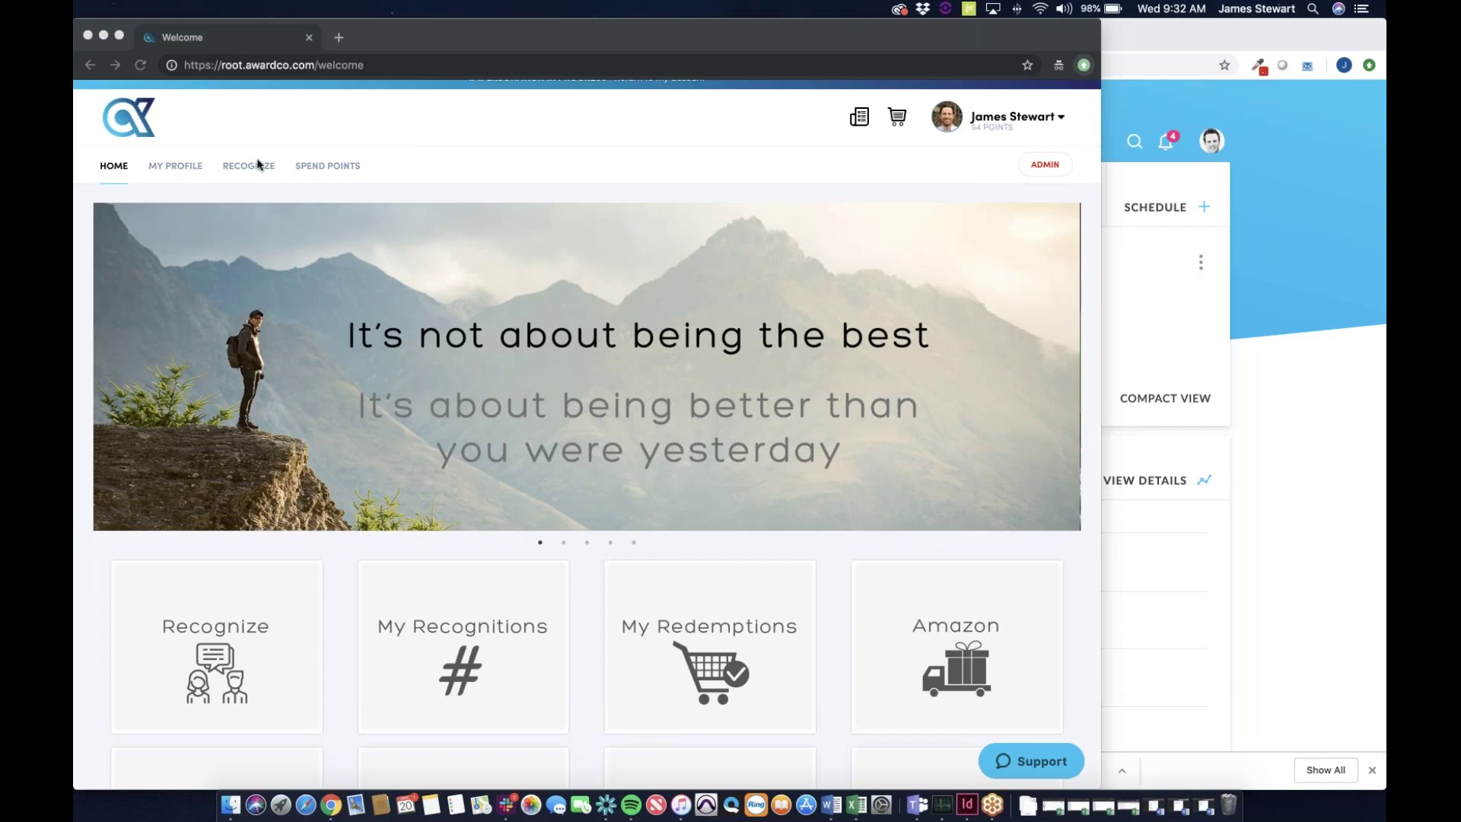
pyautogui.scroll(-3, 405, 234)
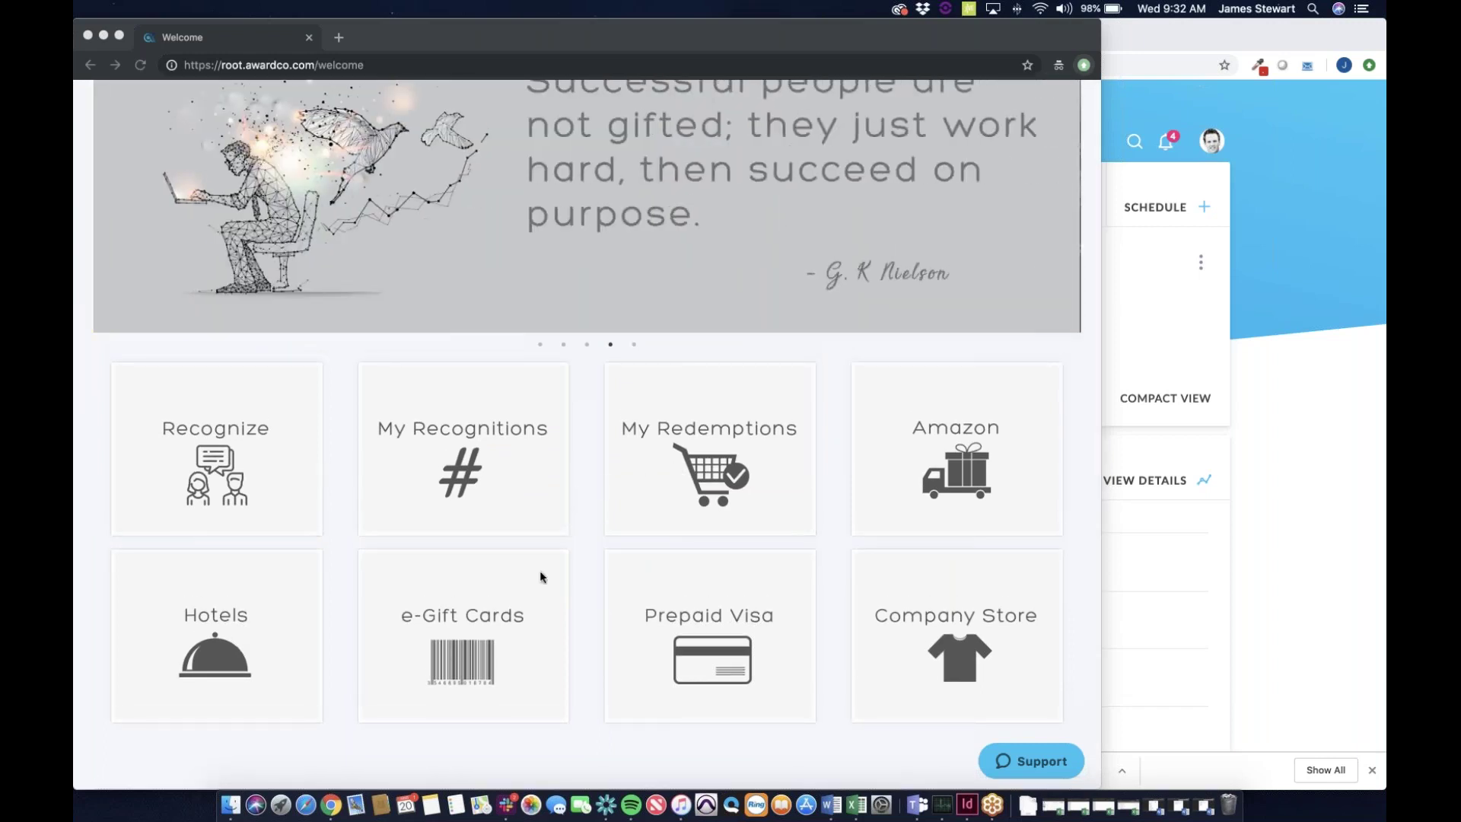
pyautogui.scroll(5, 541, 576)
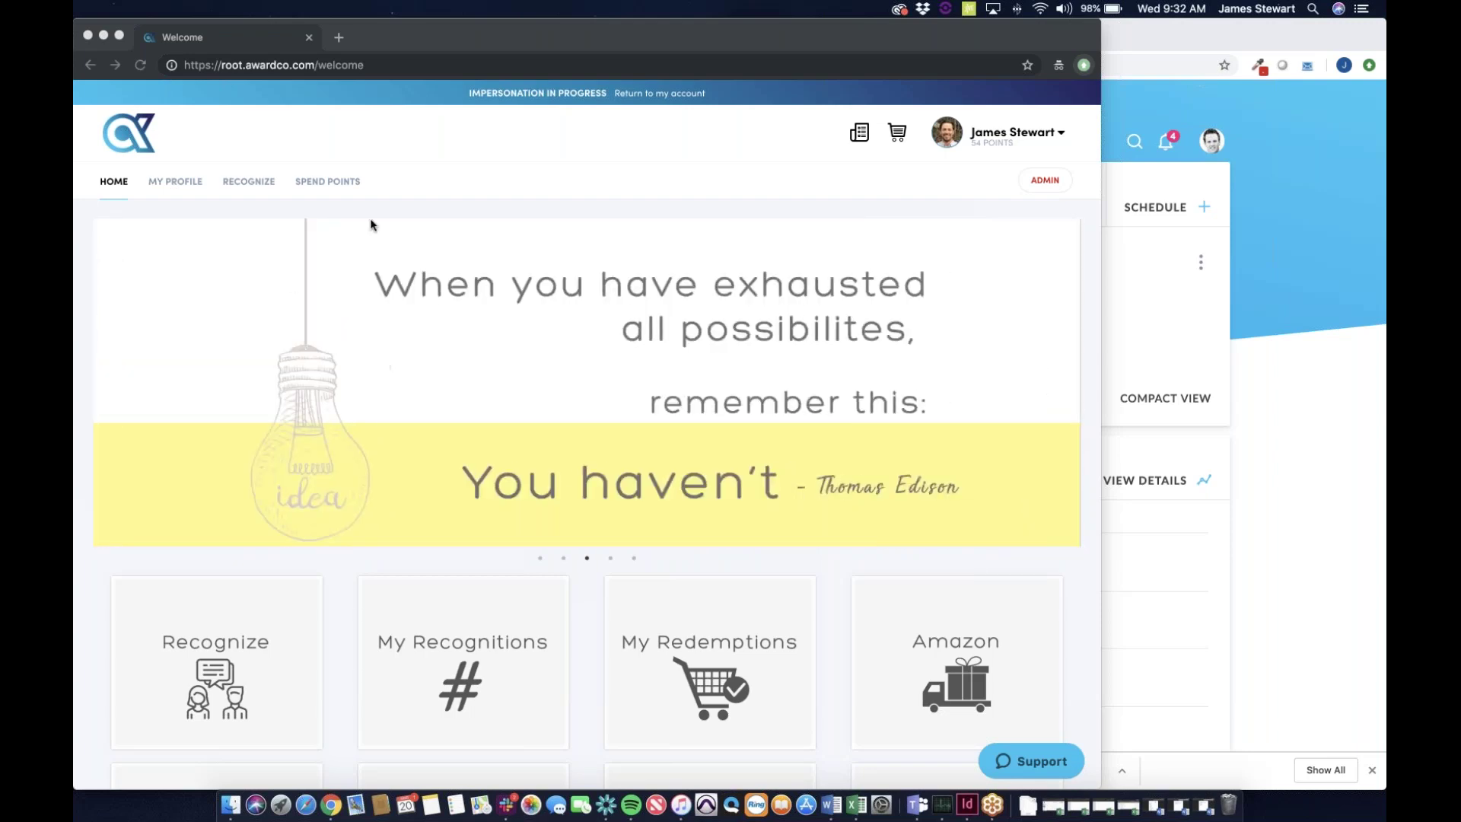
# Open the My Recognition page of the profile and examine each hashtag's share in the donut chart.
pyautogui.click(208, 167)
pyautogui.moveTo(189, 188)
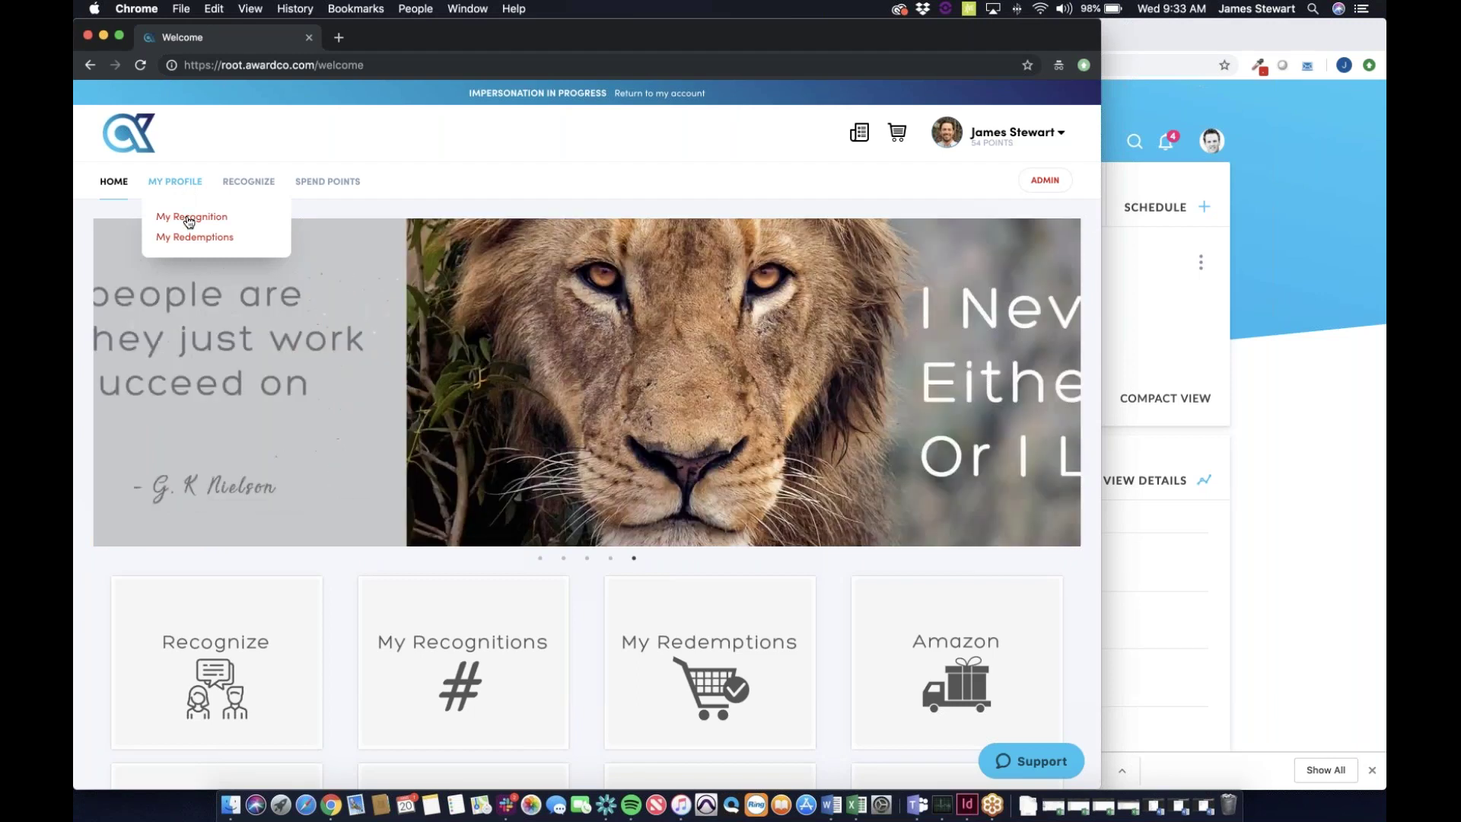
pyautogui.click(189, 219)
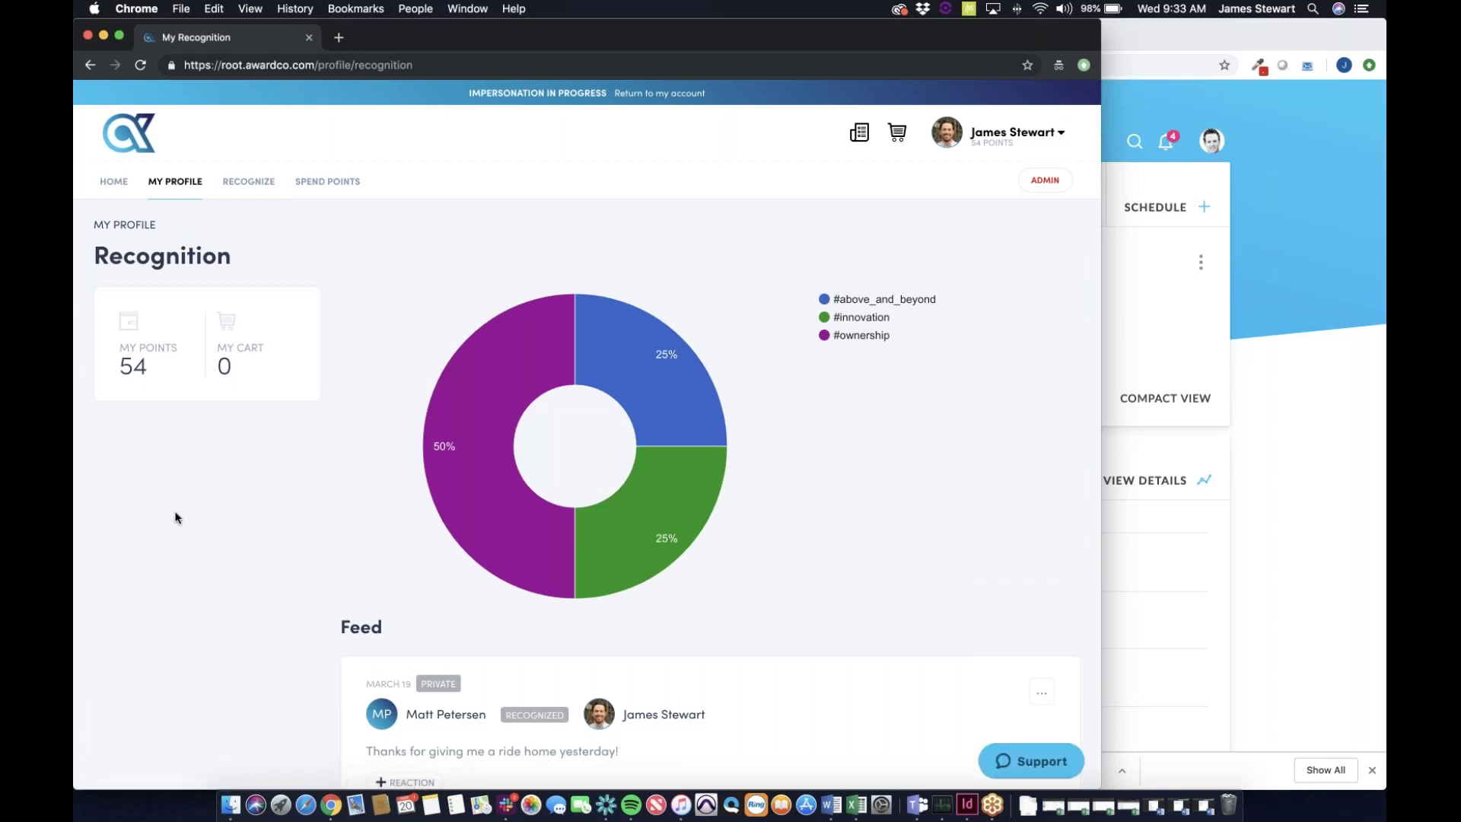
pyautogui.scroll(-1, 176, 517)
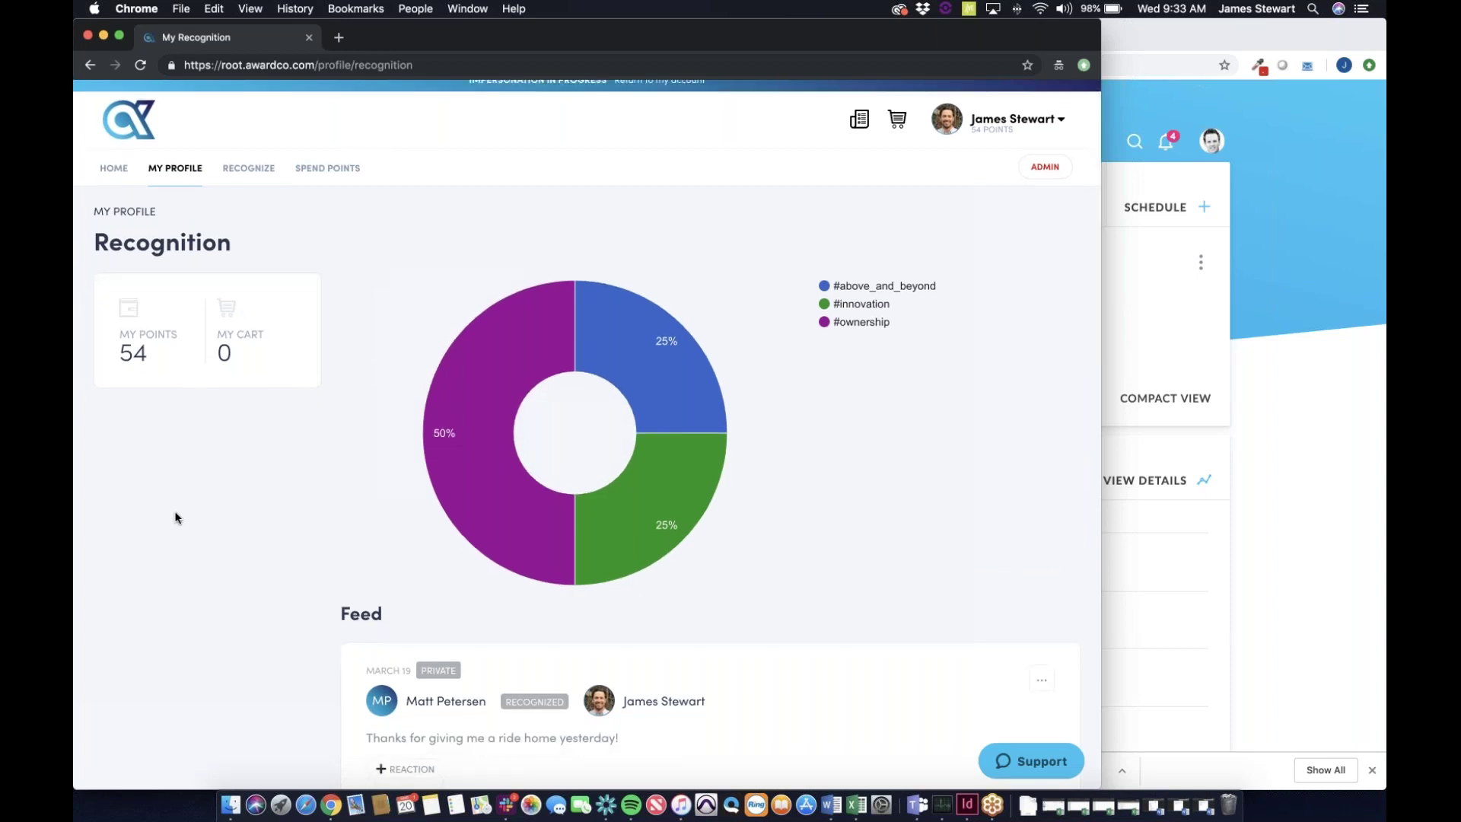
pyautogui.moveTo(550, 318)
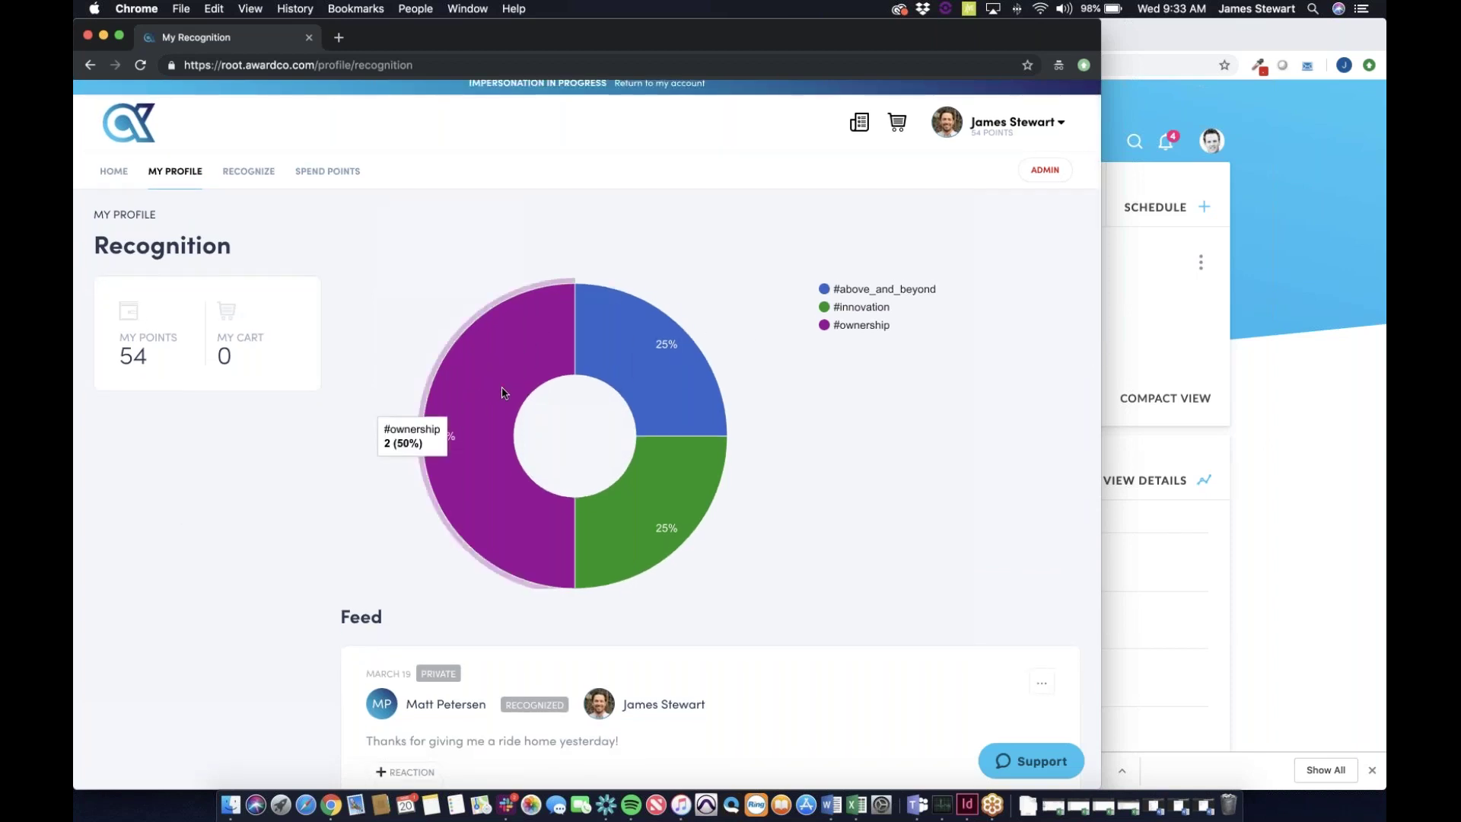
pyautogui.moveTo(648, 515)
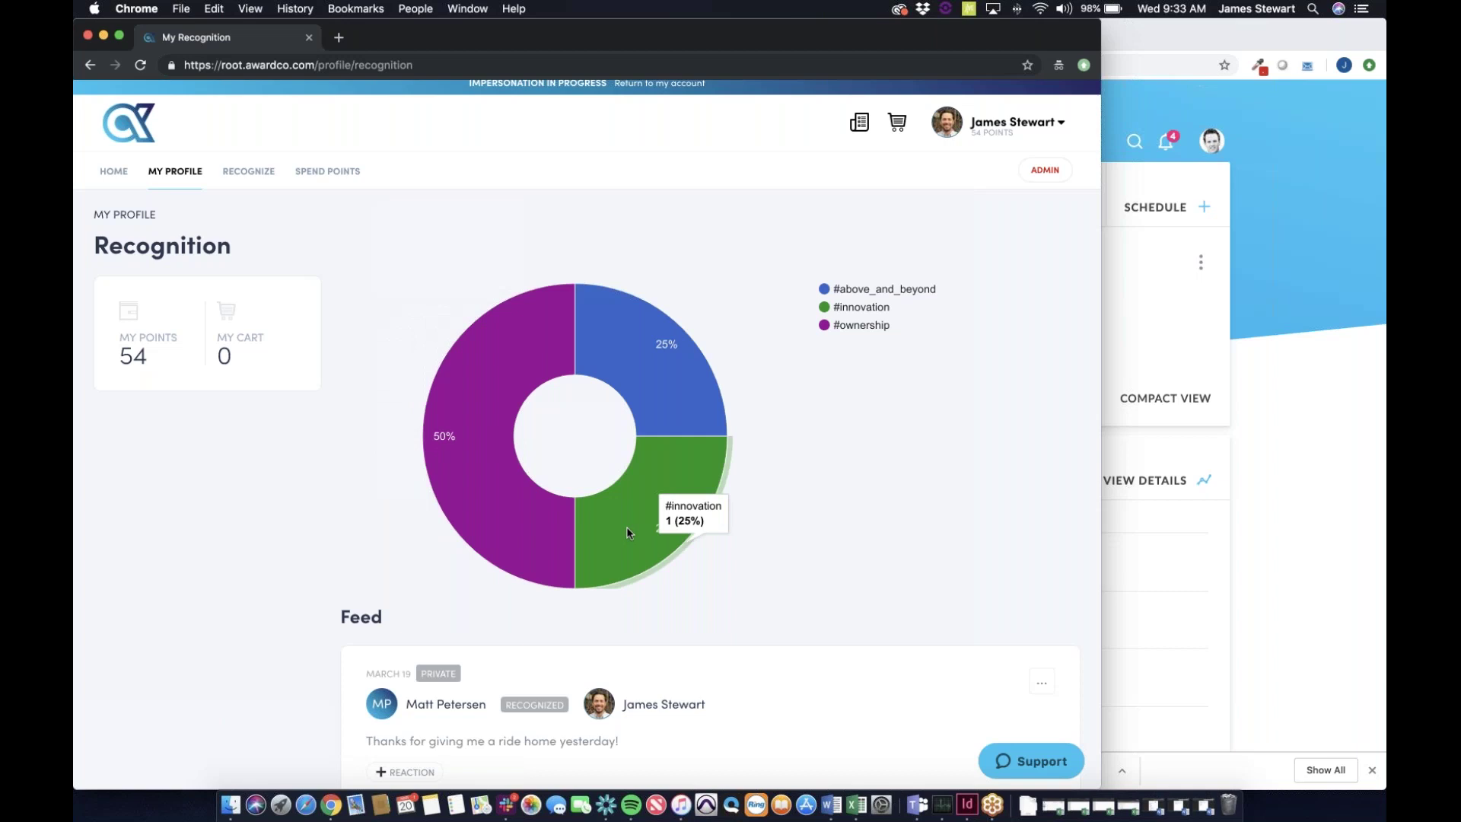
pyautogui.moveTo(479, 483)
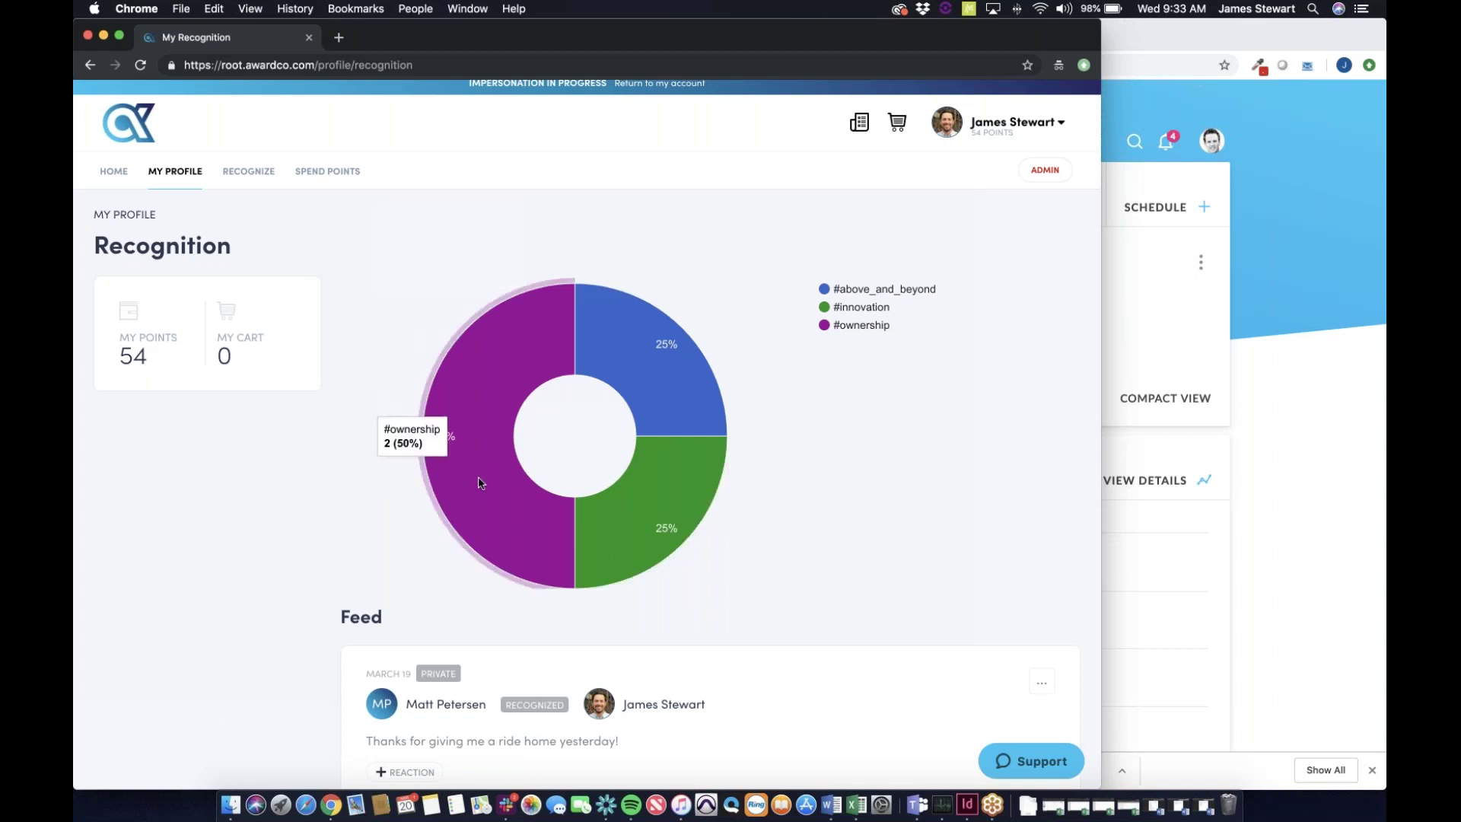
pyautogui.moveTo(645, 353)
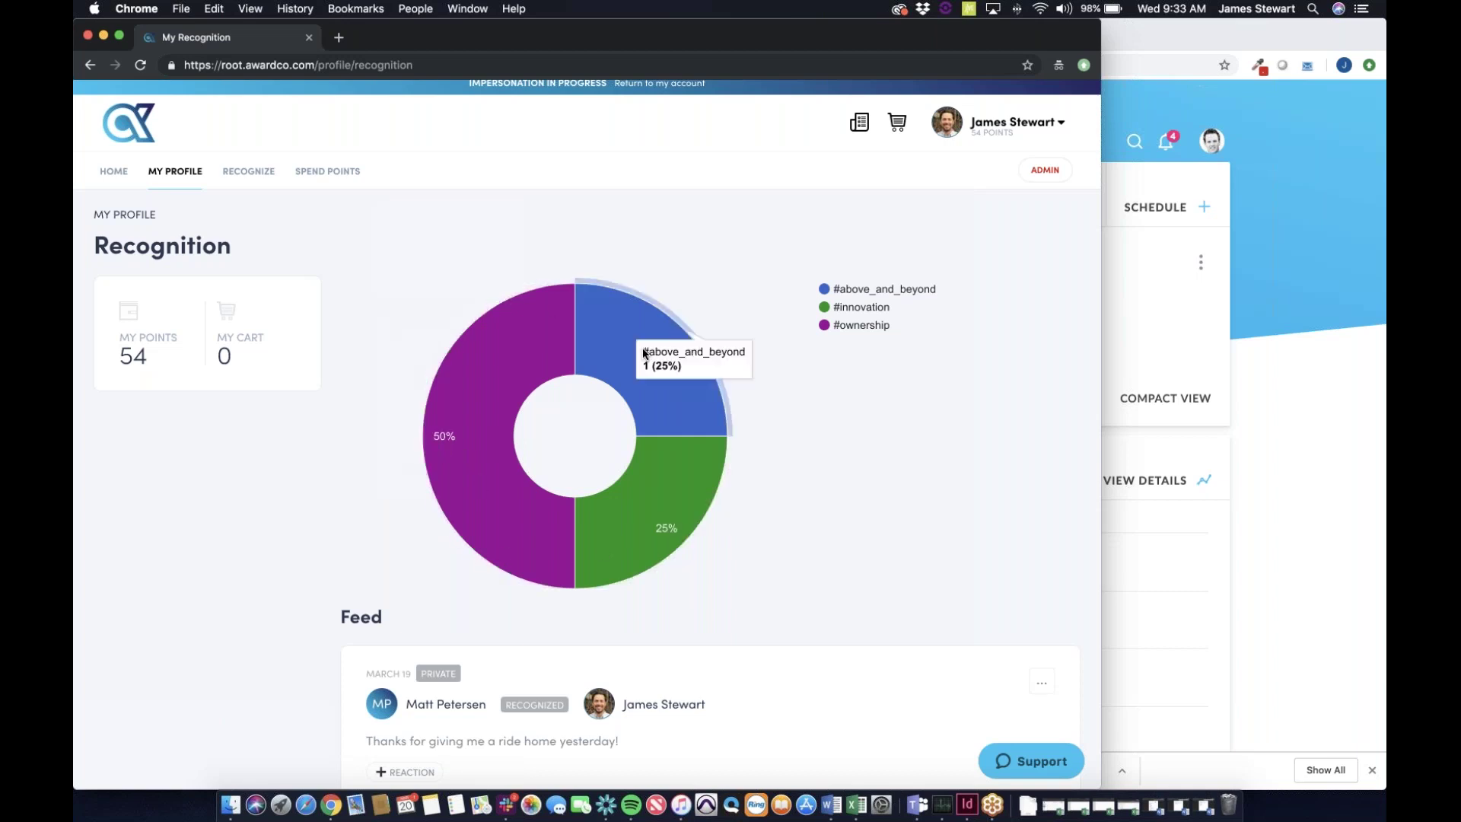
pyautogui.moveTo(665, 484)
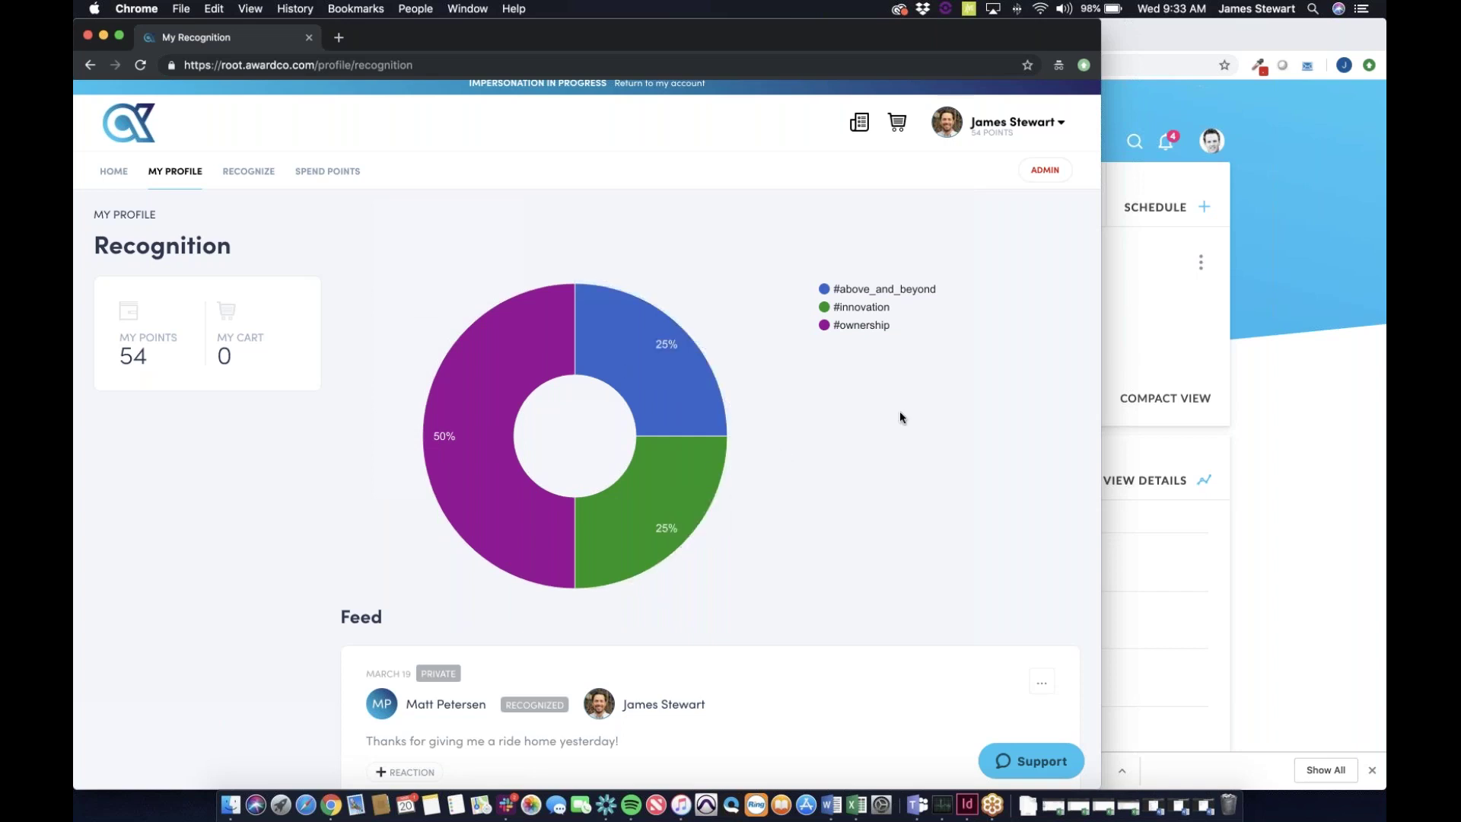
# Add a grinning face reaction to the private "Thanks for giving me a ride home yesterday!" recognition in the feed.
pyautogui.scroll(-2, 901, 416)
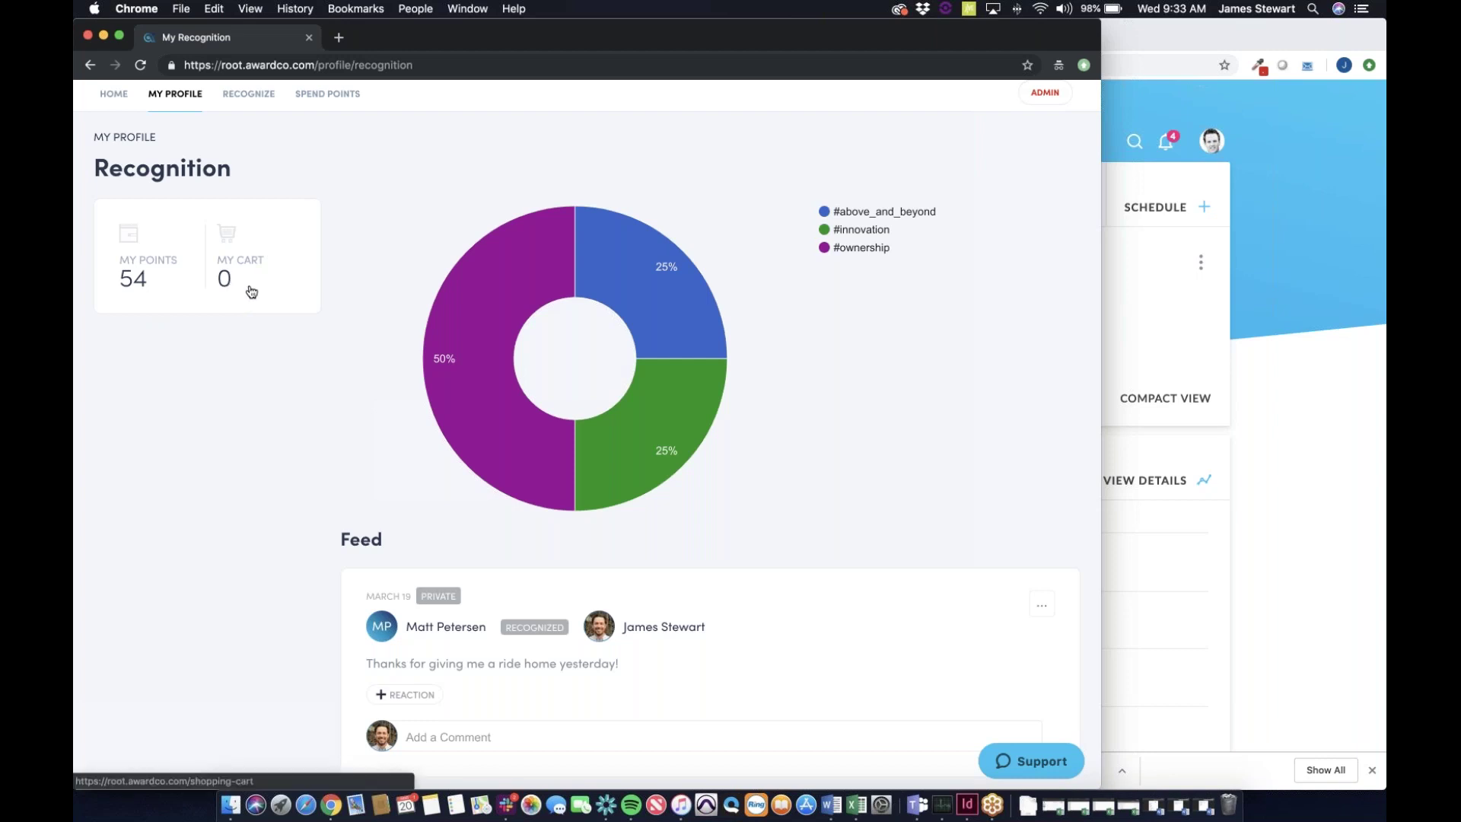
pyautogui.scroll(-2, 328, 387)
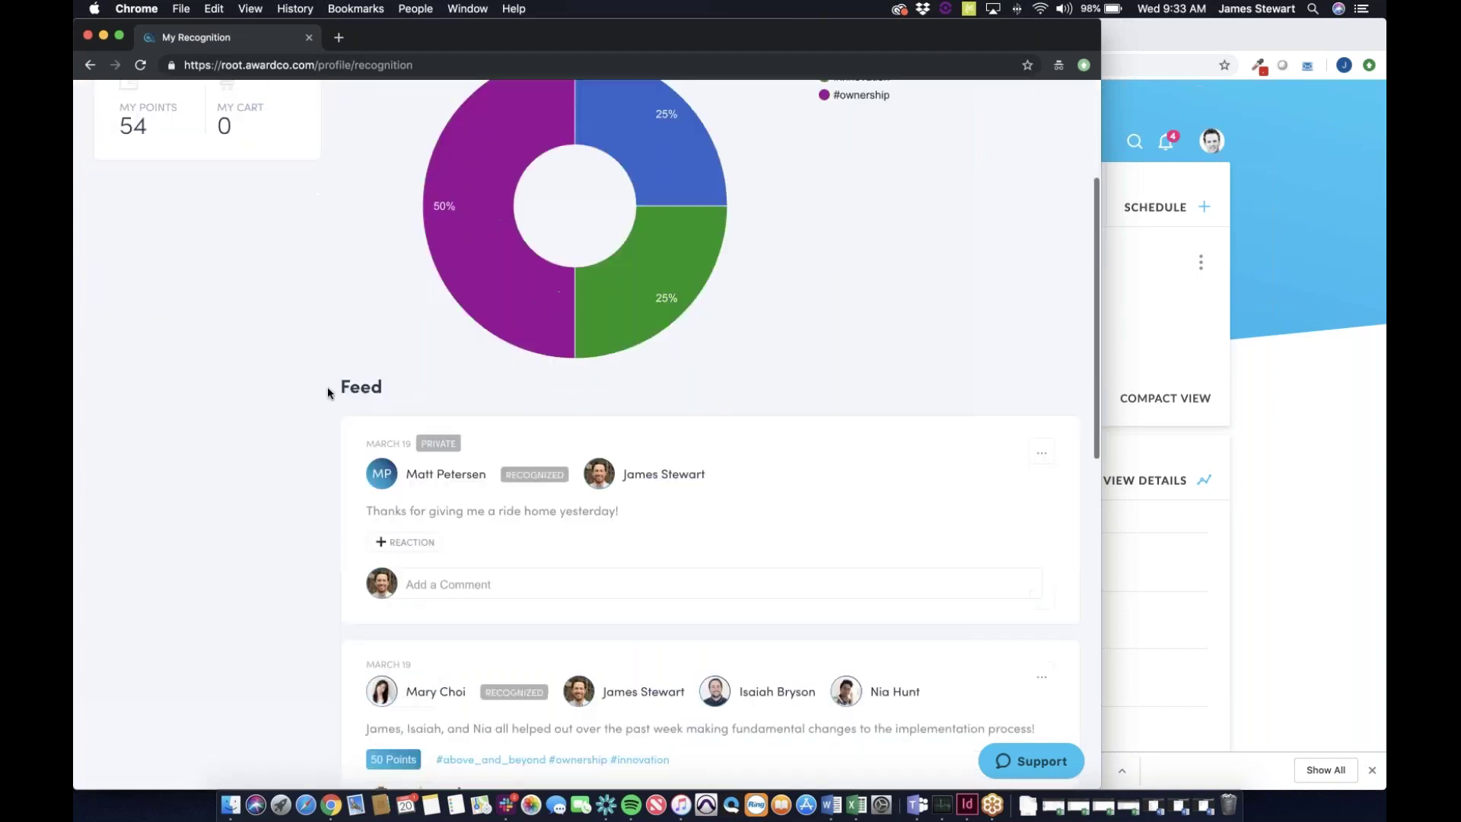
pyautogui.scroll(-3, 327, 386)
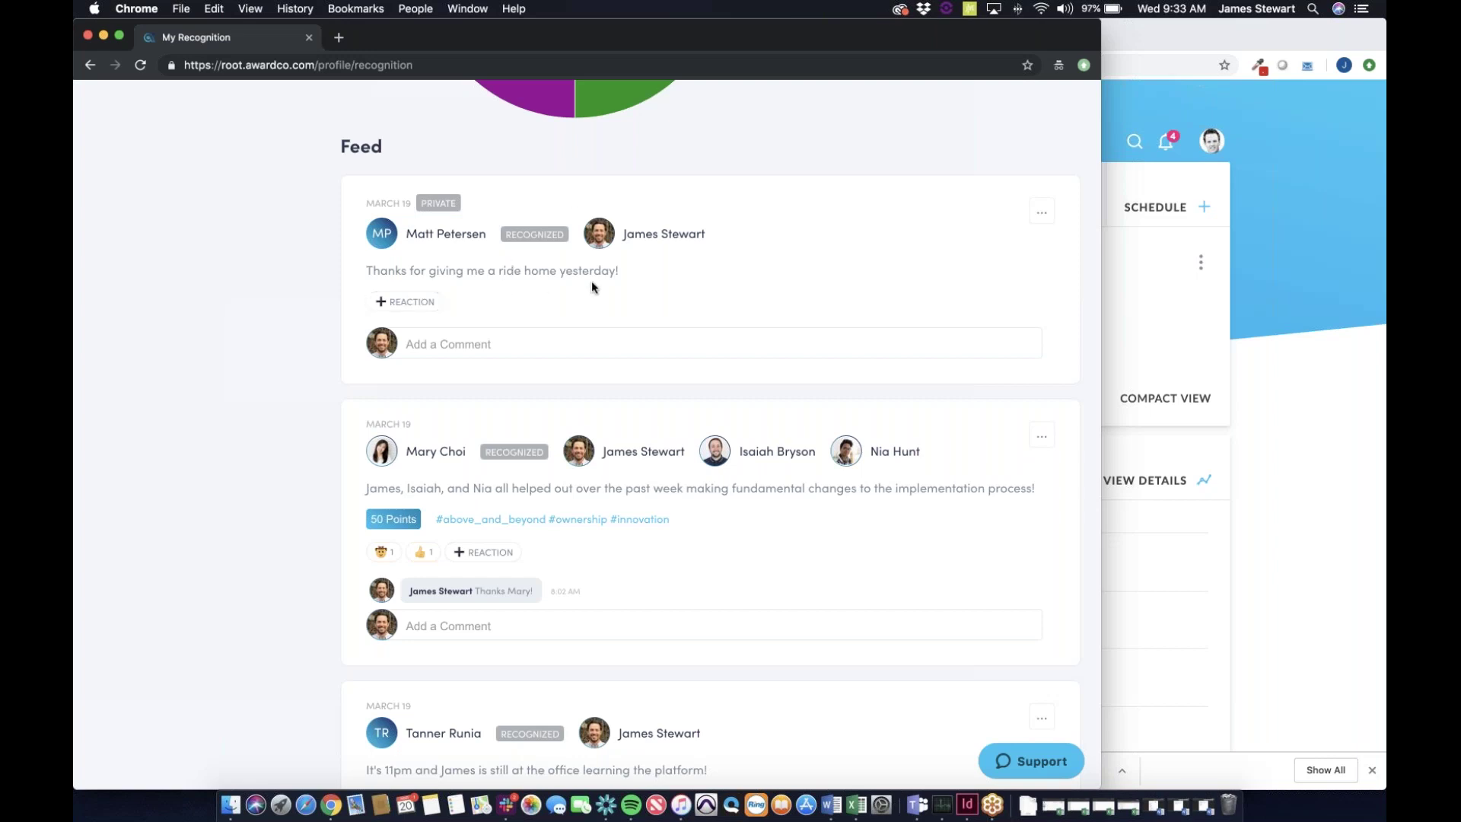
pyautogui.click(401, 305)
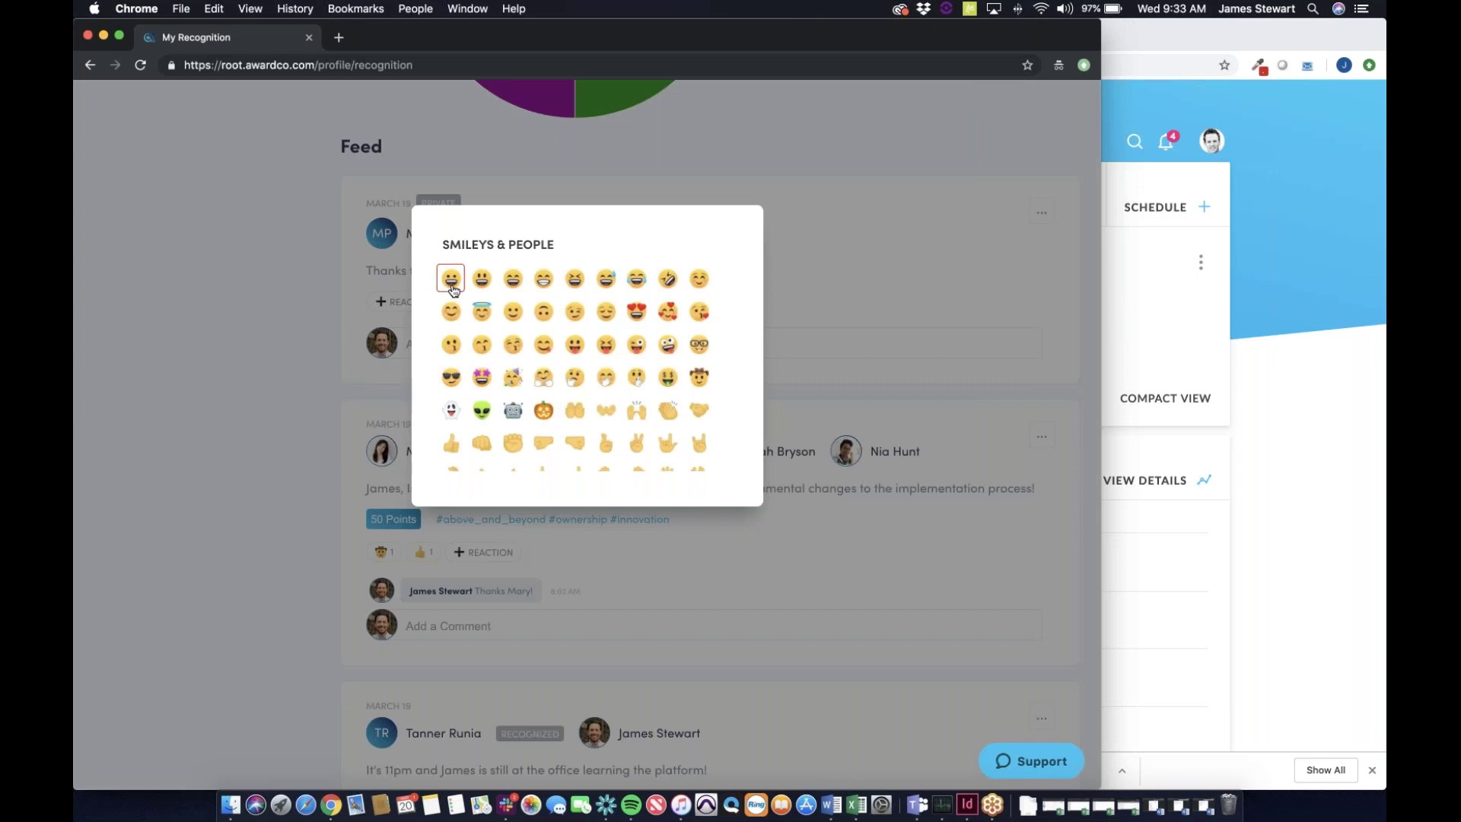
pyautogui.click(451, 279)
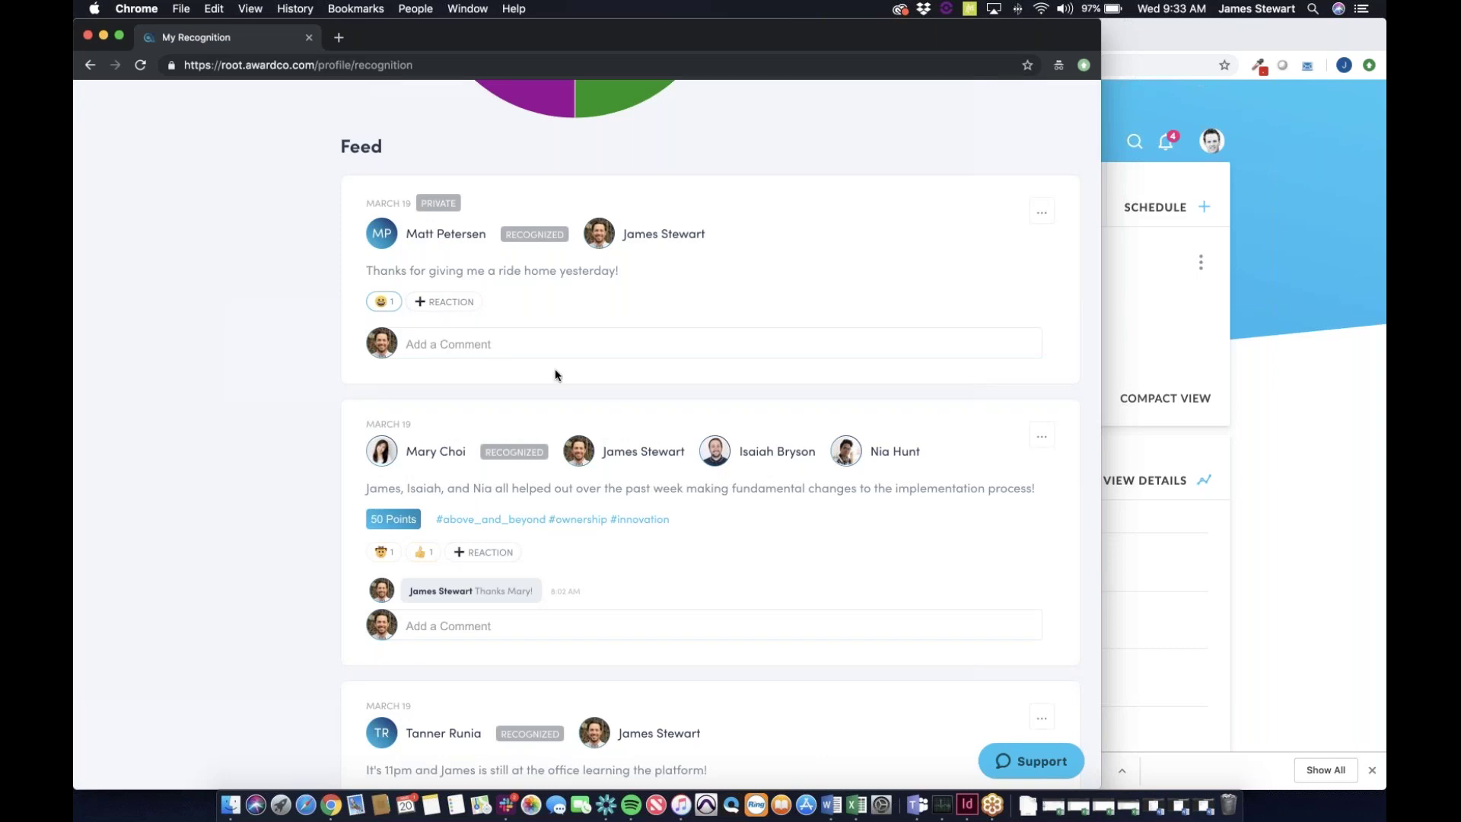
# Look over the remaining recognition feed and open the profile's My Redemptions page.
pyautogui.scroll(-3, 555, 368)
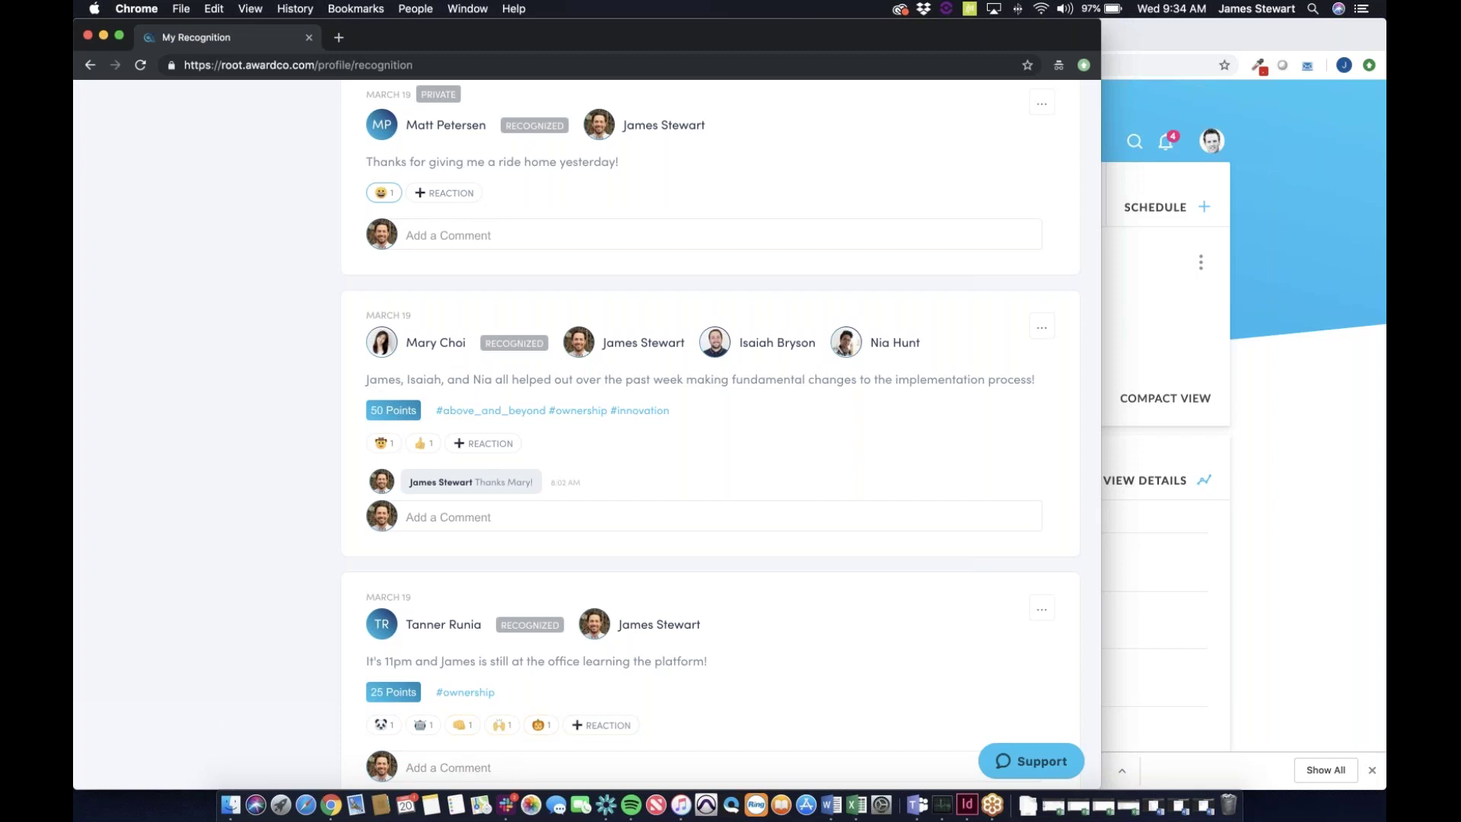
pyautogui.scroll(7, 710, 430)
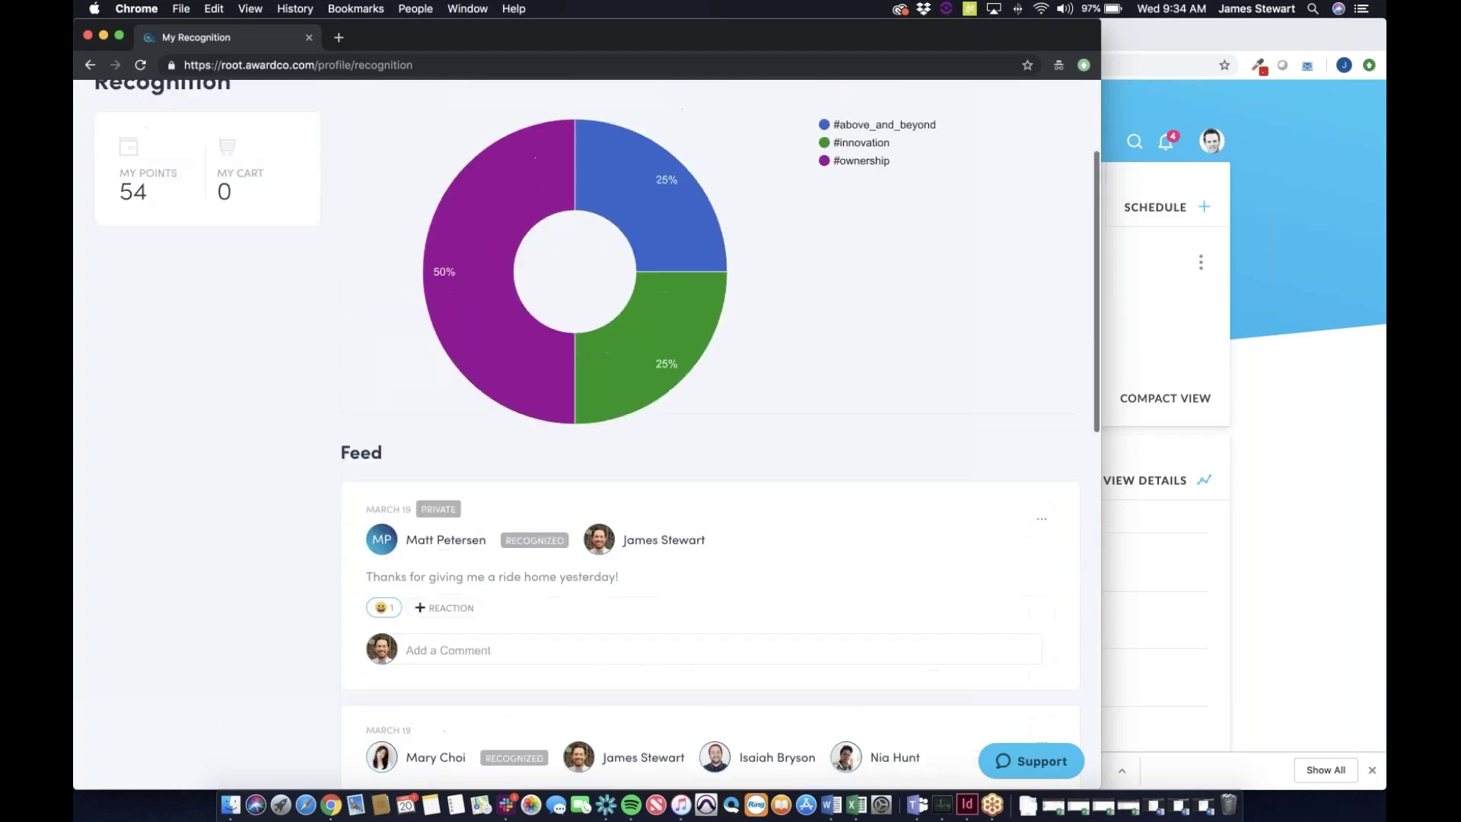
pyautogui.scroll(2, 365, 261)
pyautogui.moveTo(176, 190)
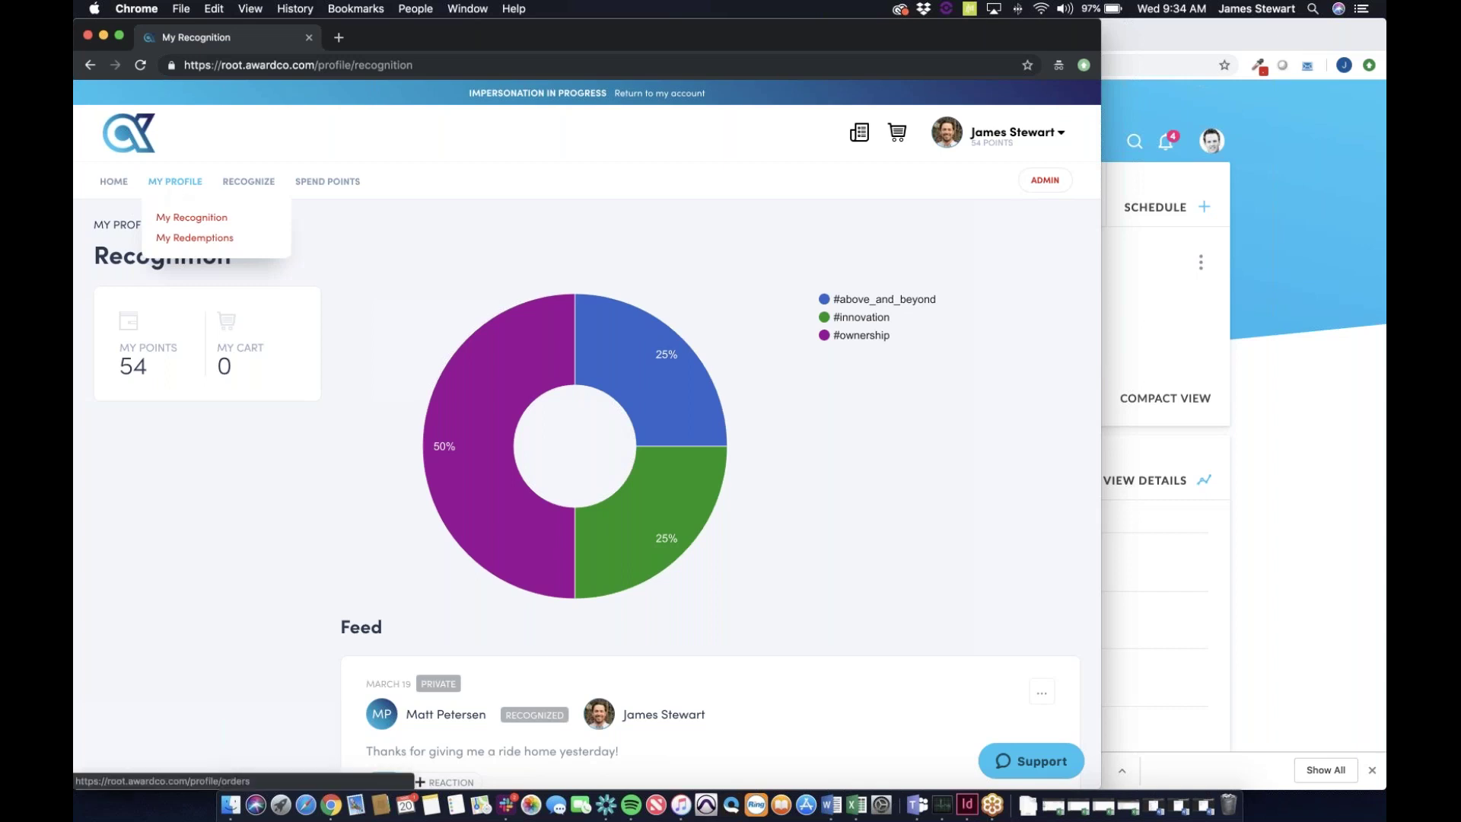
pyautogui.click(195, 238)
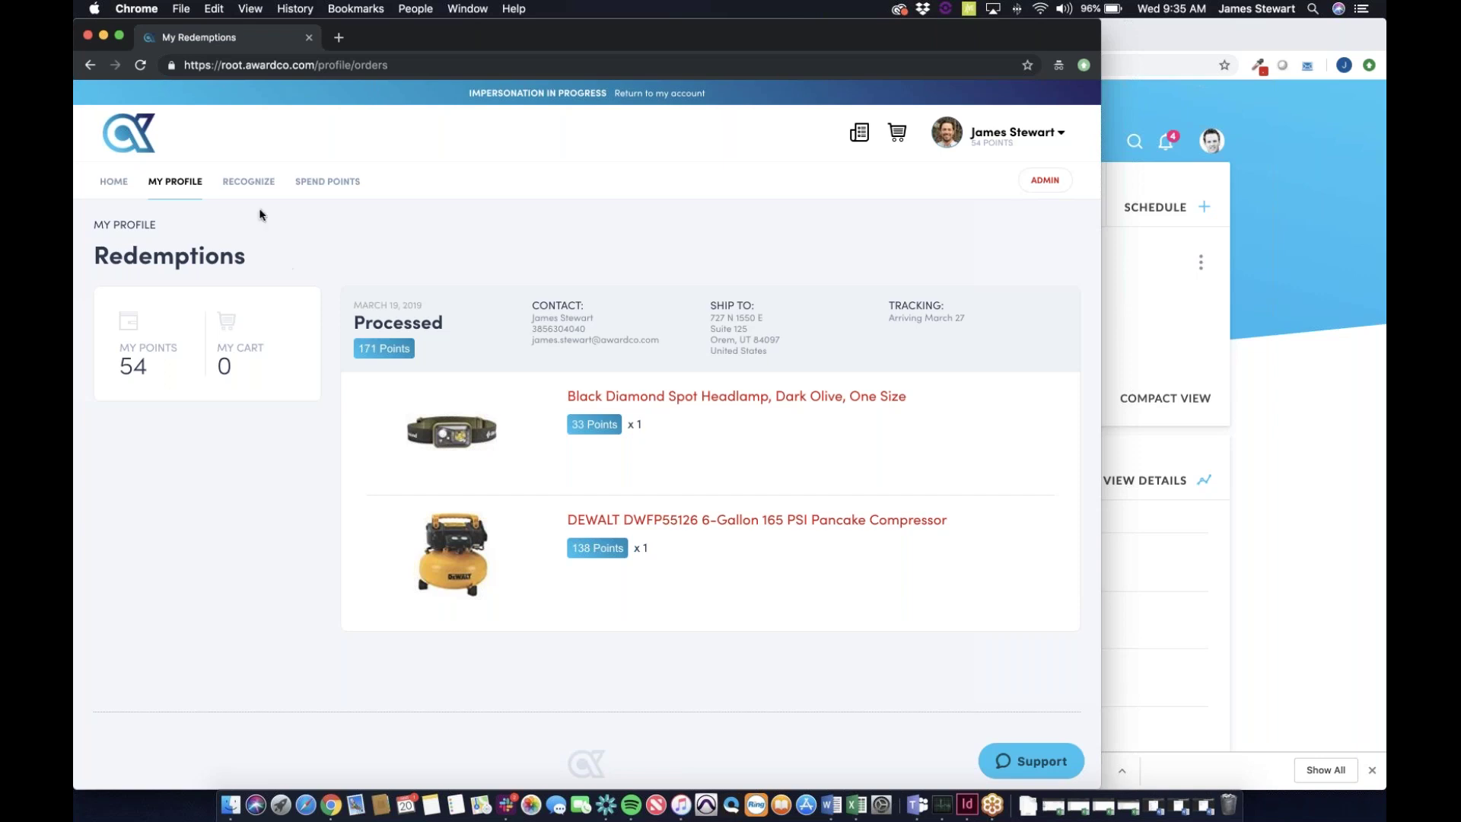
# Open the Recognize page and add the first colleague by name as the recipient.
pyautogui.click(246, 183)
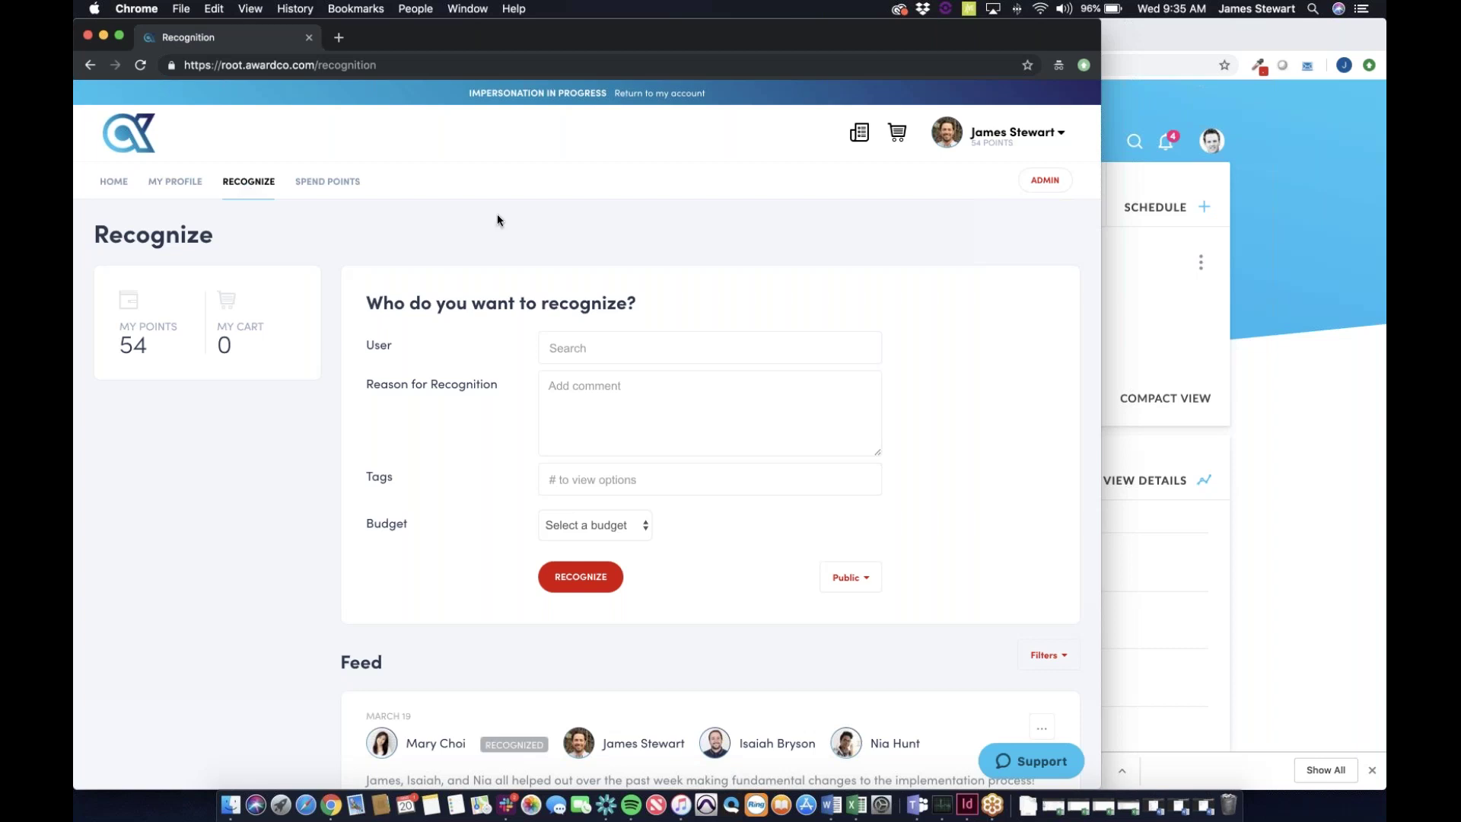
pyautogui.scroll(-1, 498, 220)
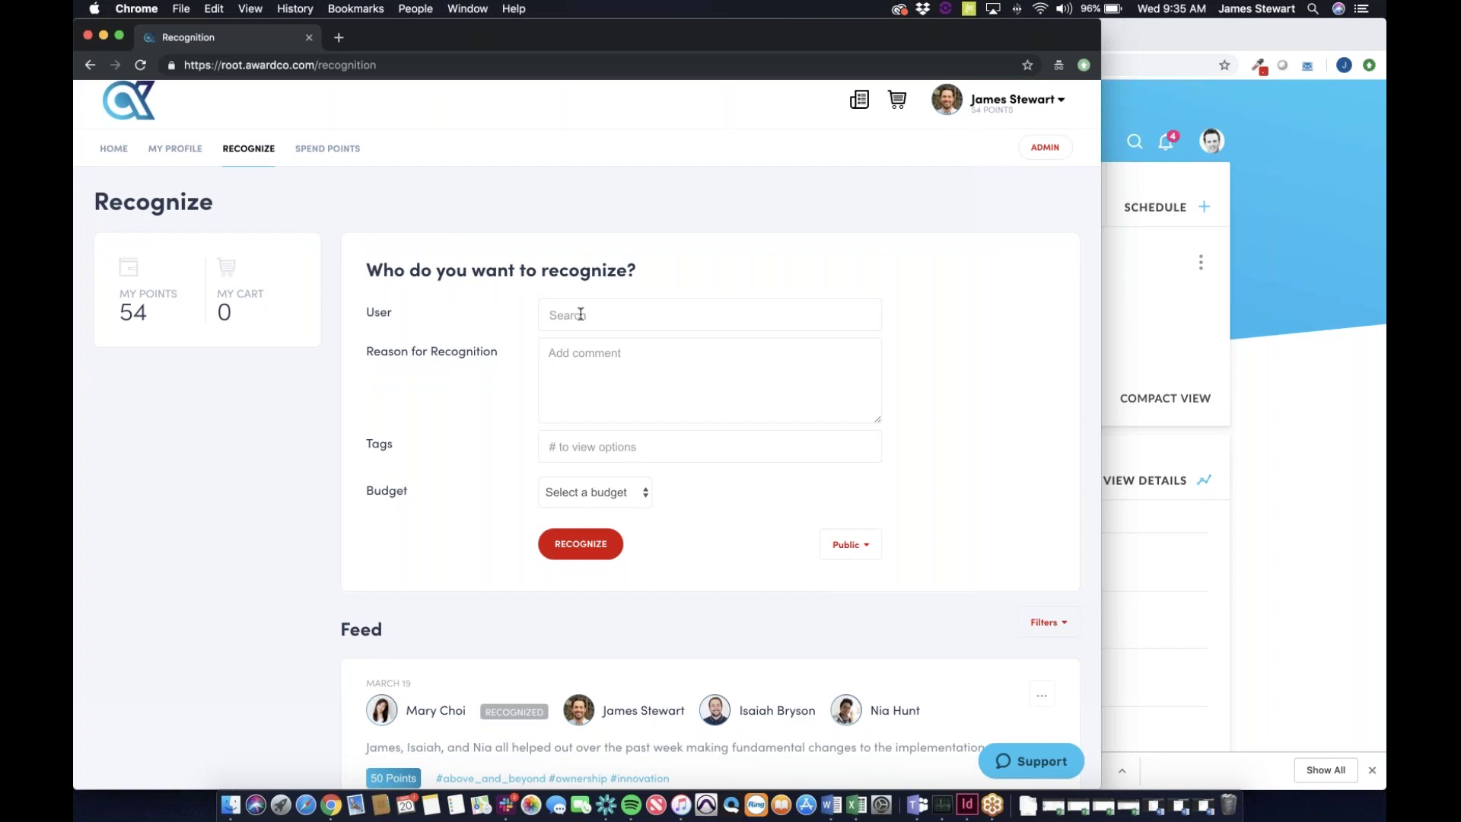
pyautogui.write('Dani')
pyautogui.click(612, 344)
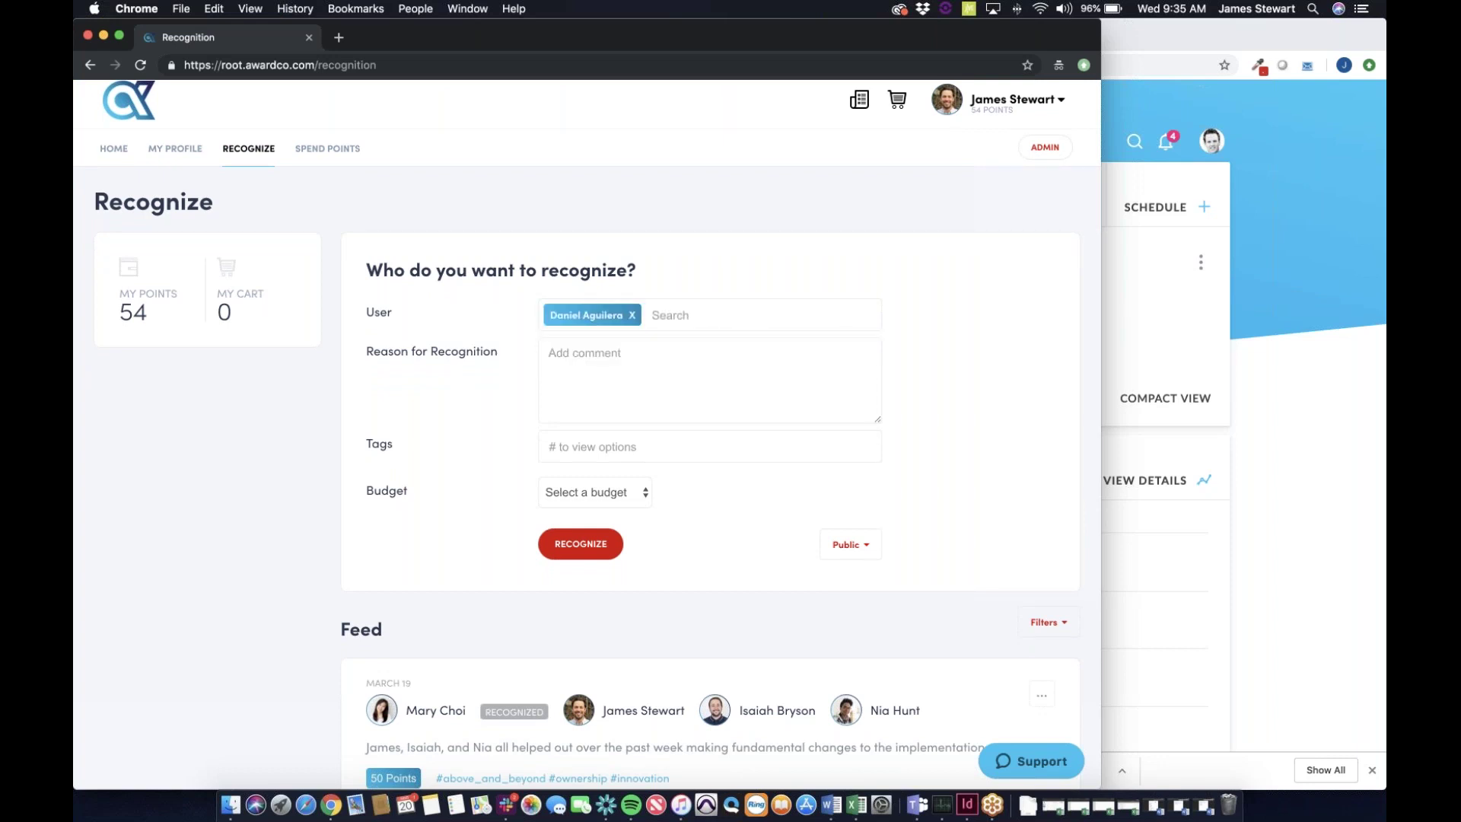
# Enter "Thanks for the help today!" as the reason for recognition and tag it with #above_and_beyond.
pyautogui.click(566, 360)
pyautogui.write('Thanks for the help today!')
pyautogui.click(579, 445)
pyautogui.write('#')
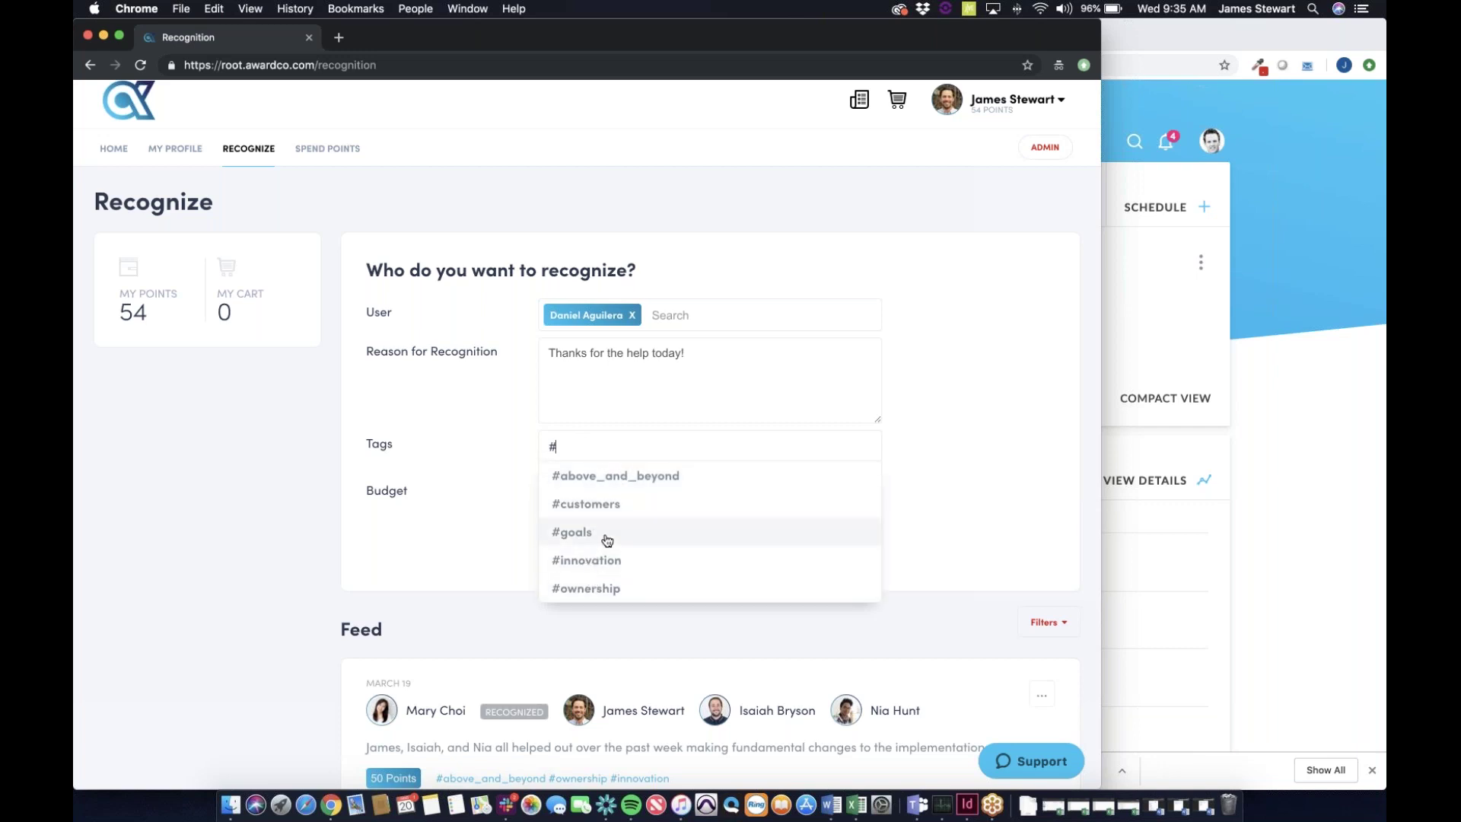
pyautogui.click(603, 478)
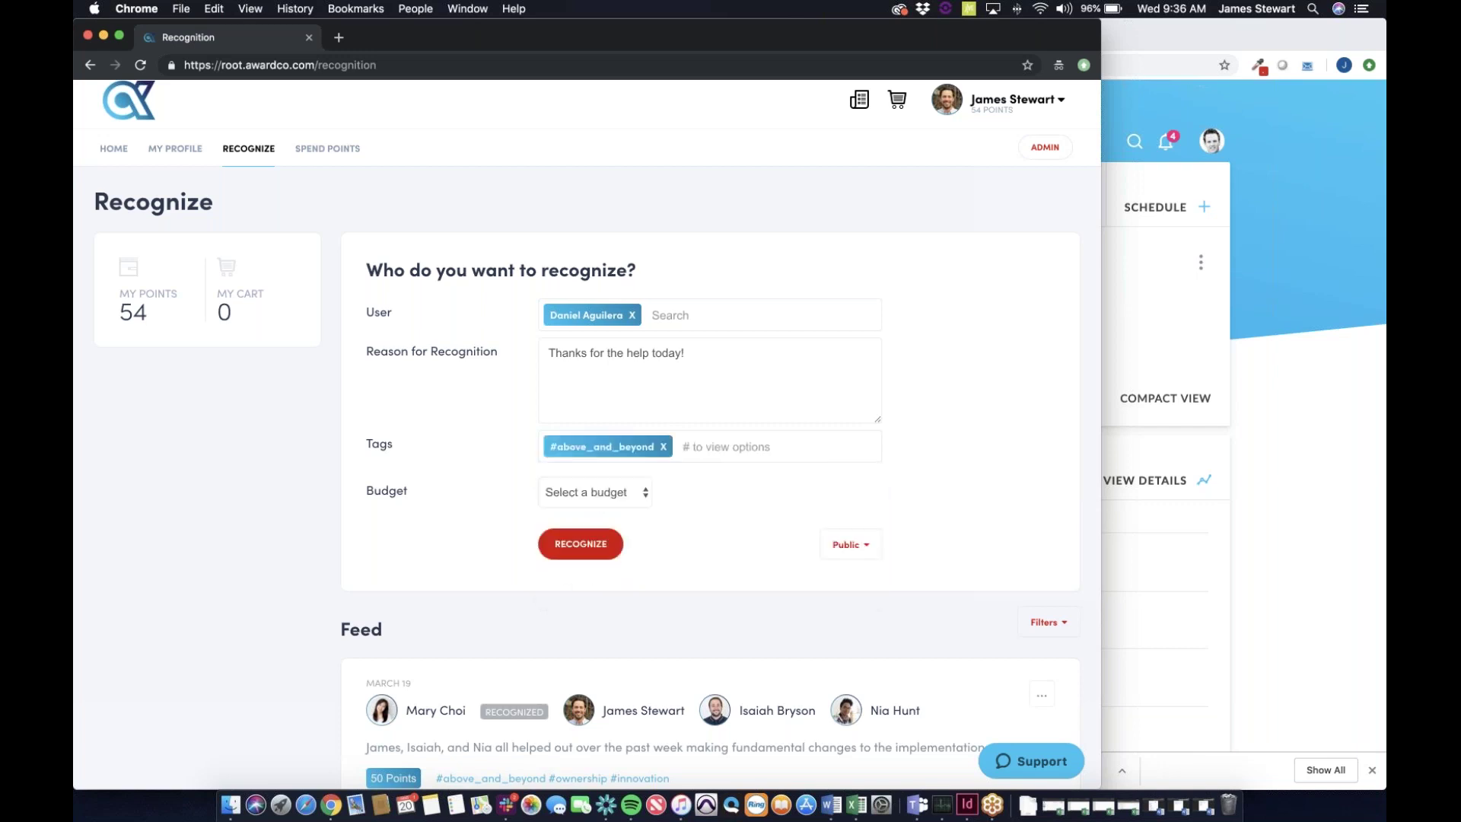
# Add two more colleagues by name as recipients of the same recognition.
pyautogui.click(662, 315)
pyautogui.write('mary')
pyautogui.press('Return')
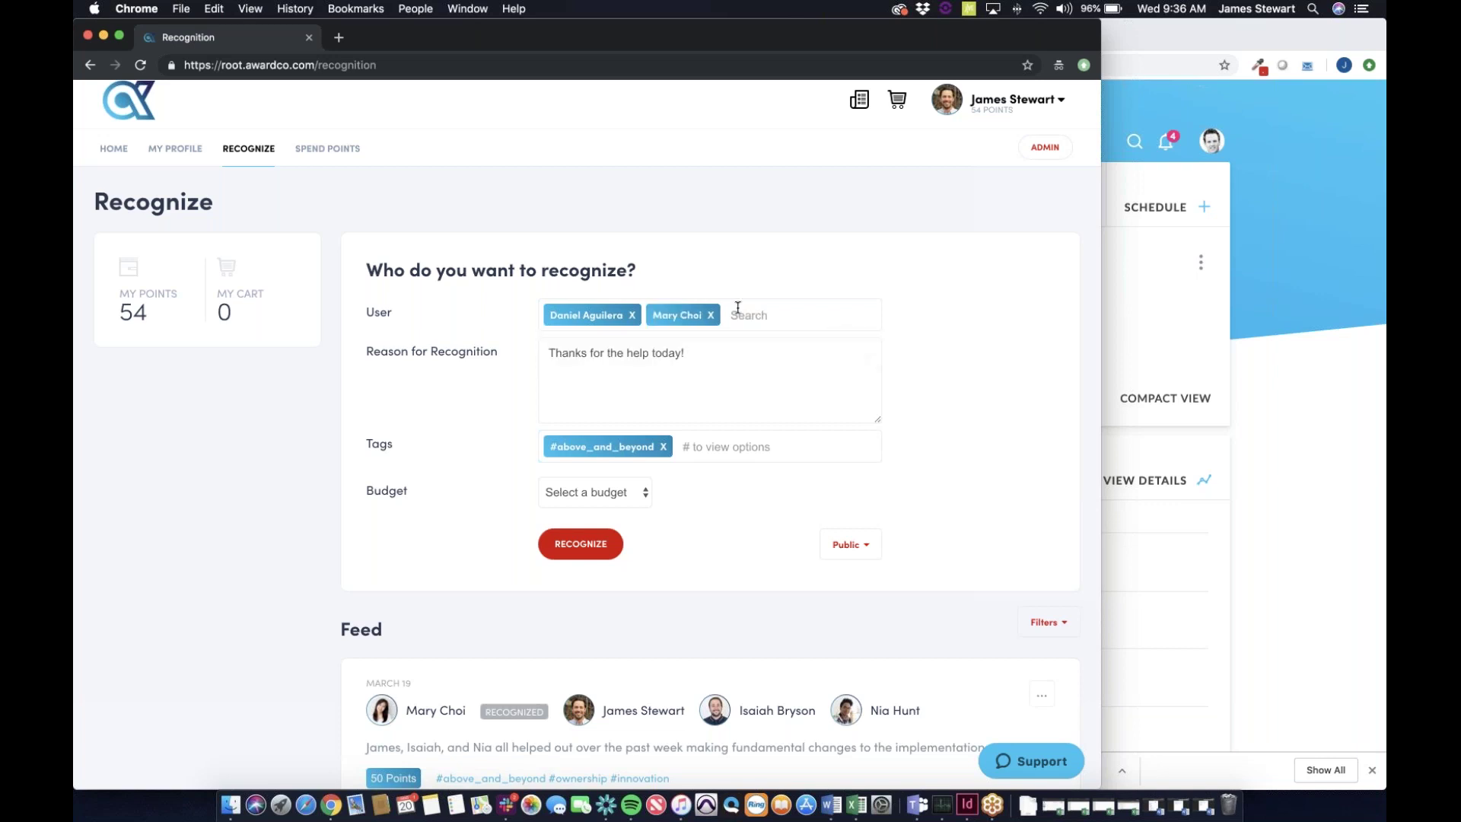
pyautogui.write('logan')
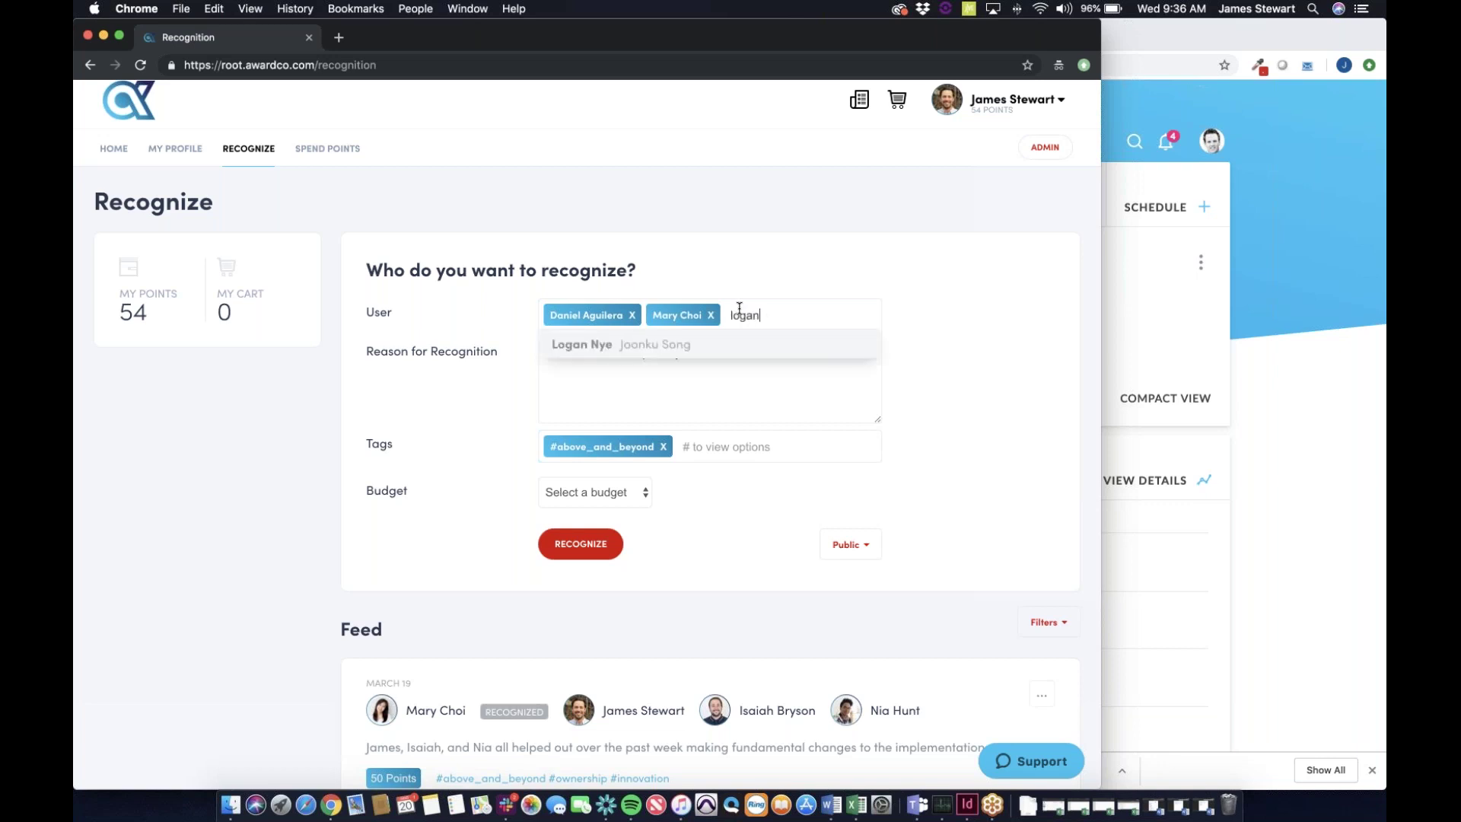
pyautogui.click(708, 354)
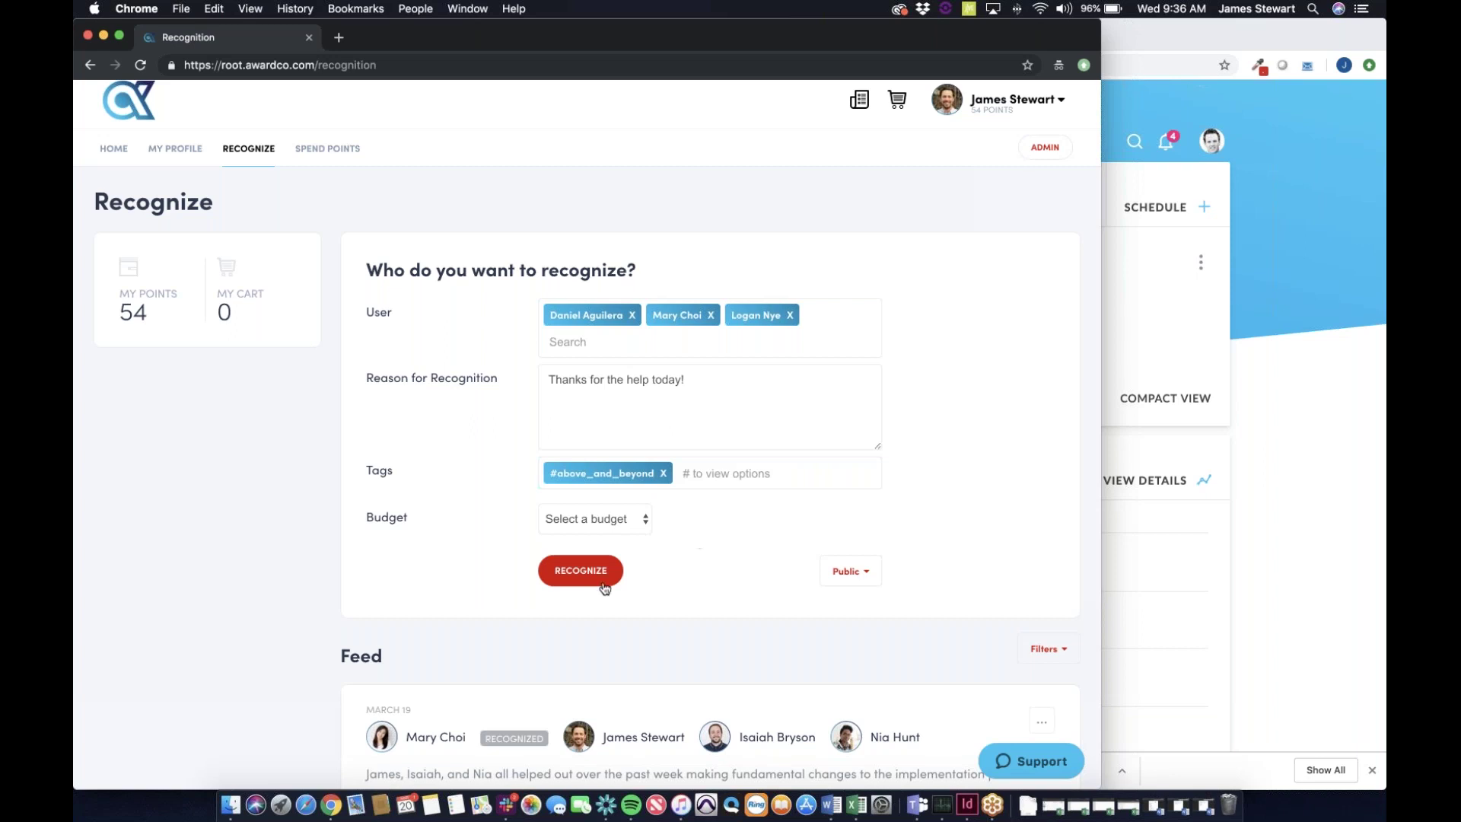
pyautogui.click(868, 581)
pyautogui.click(866, 573)
# Fund the recognition with a custom amount of $30 from the Operations budget and submit it to the feed.
pyautogui.scroll(-2, 660, 578)
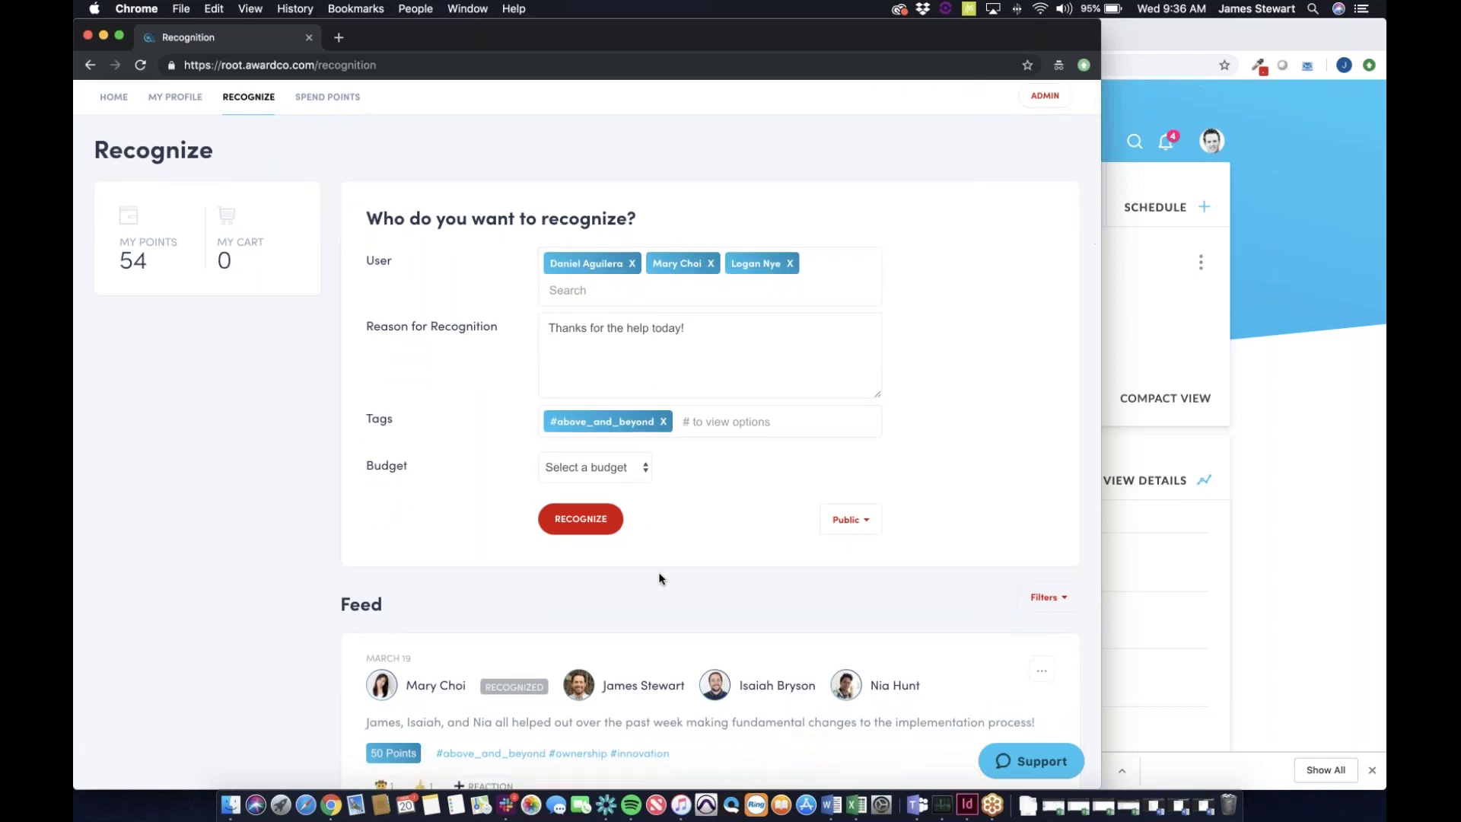
pyautogui.click(635, 470)
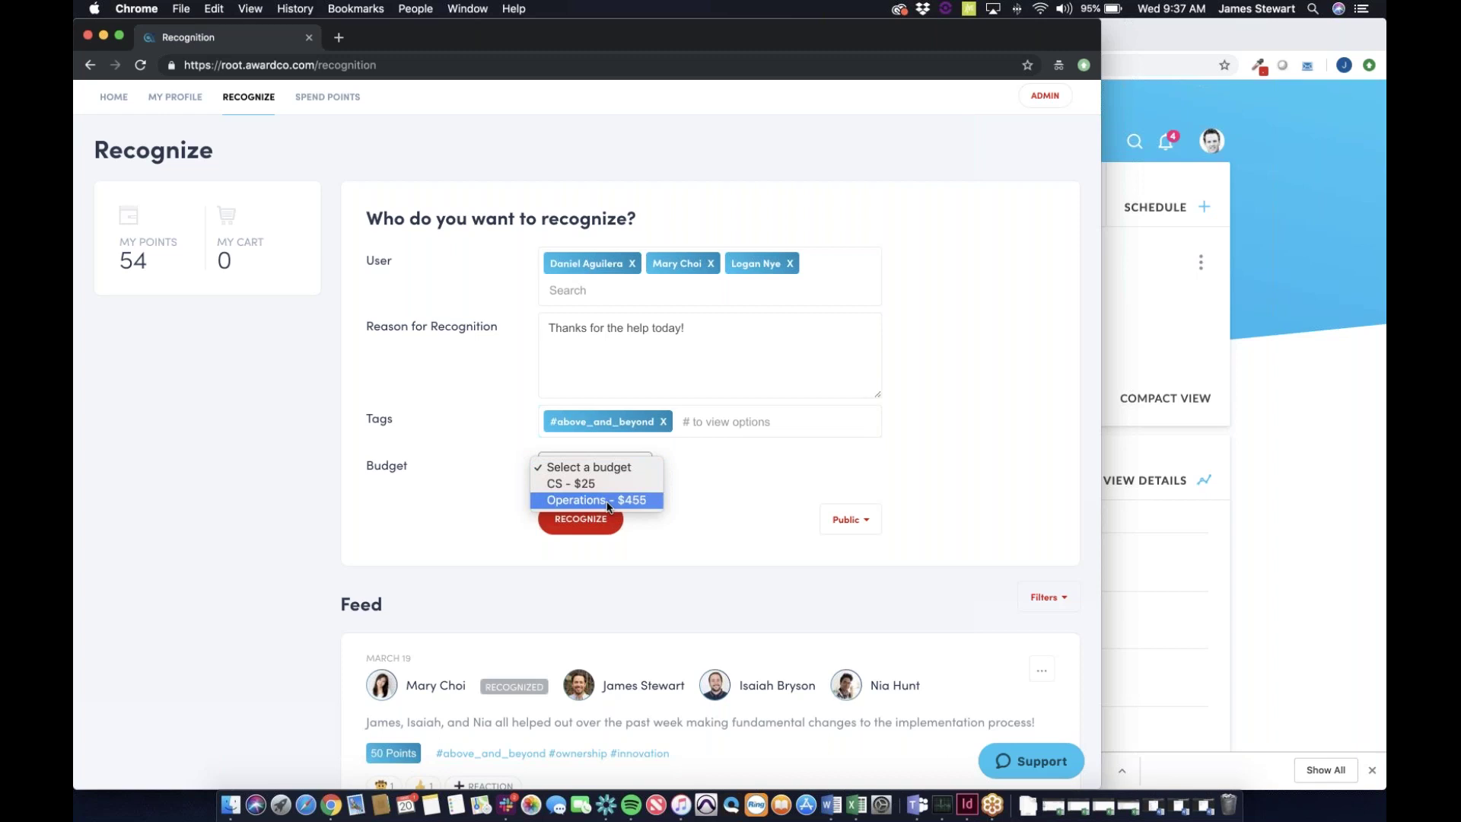
pyautogui.click(621, 501)
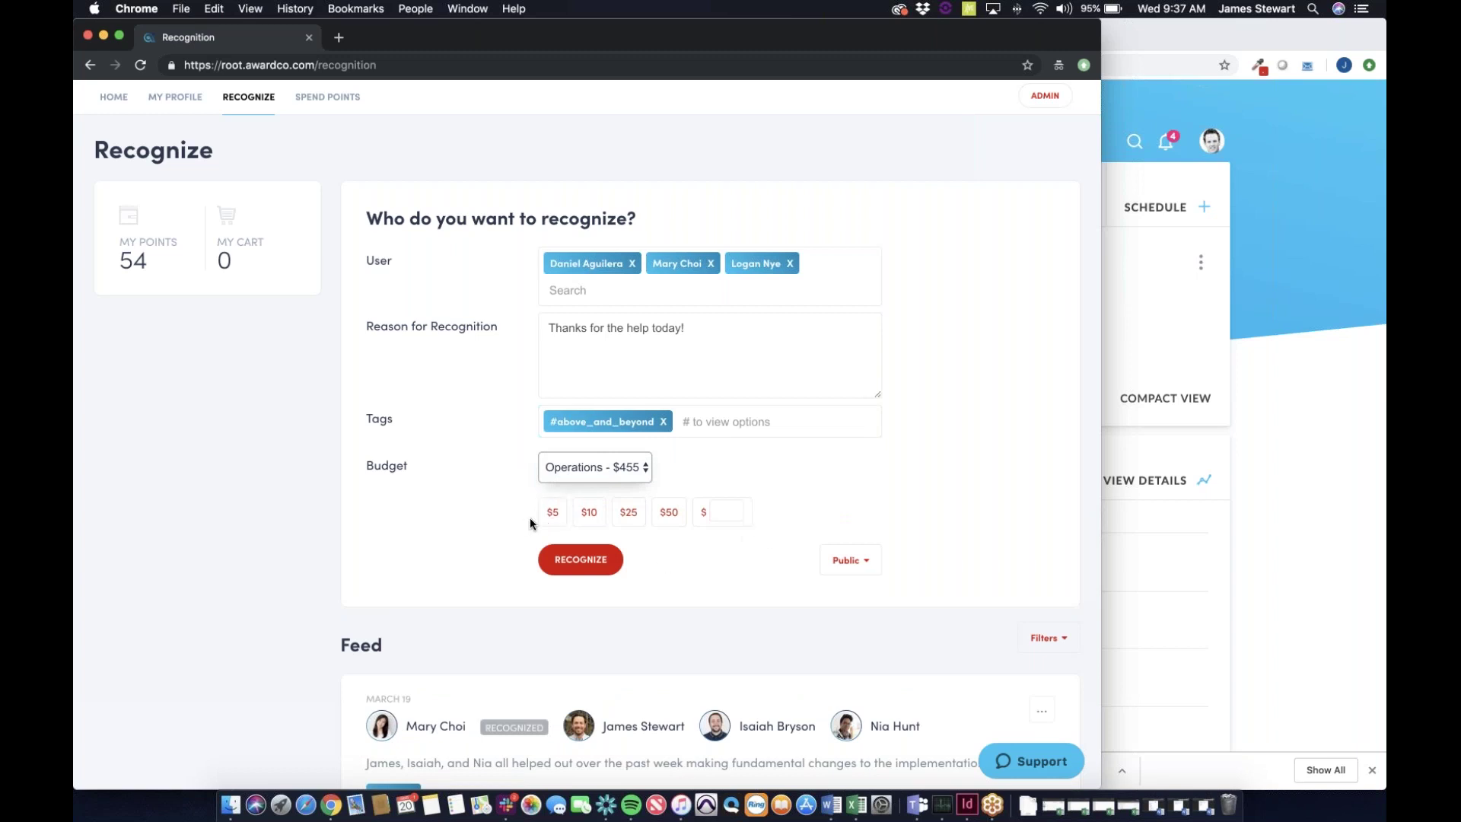
pyautogui.click(723, 514)
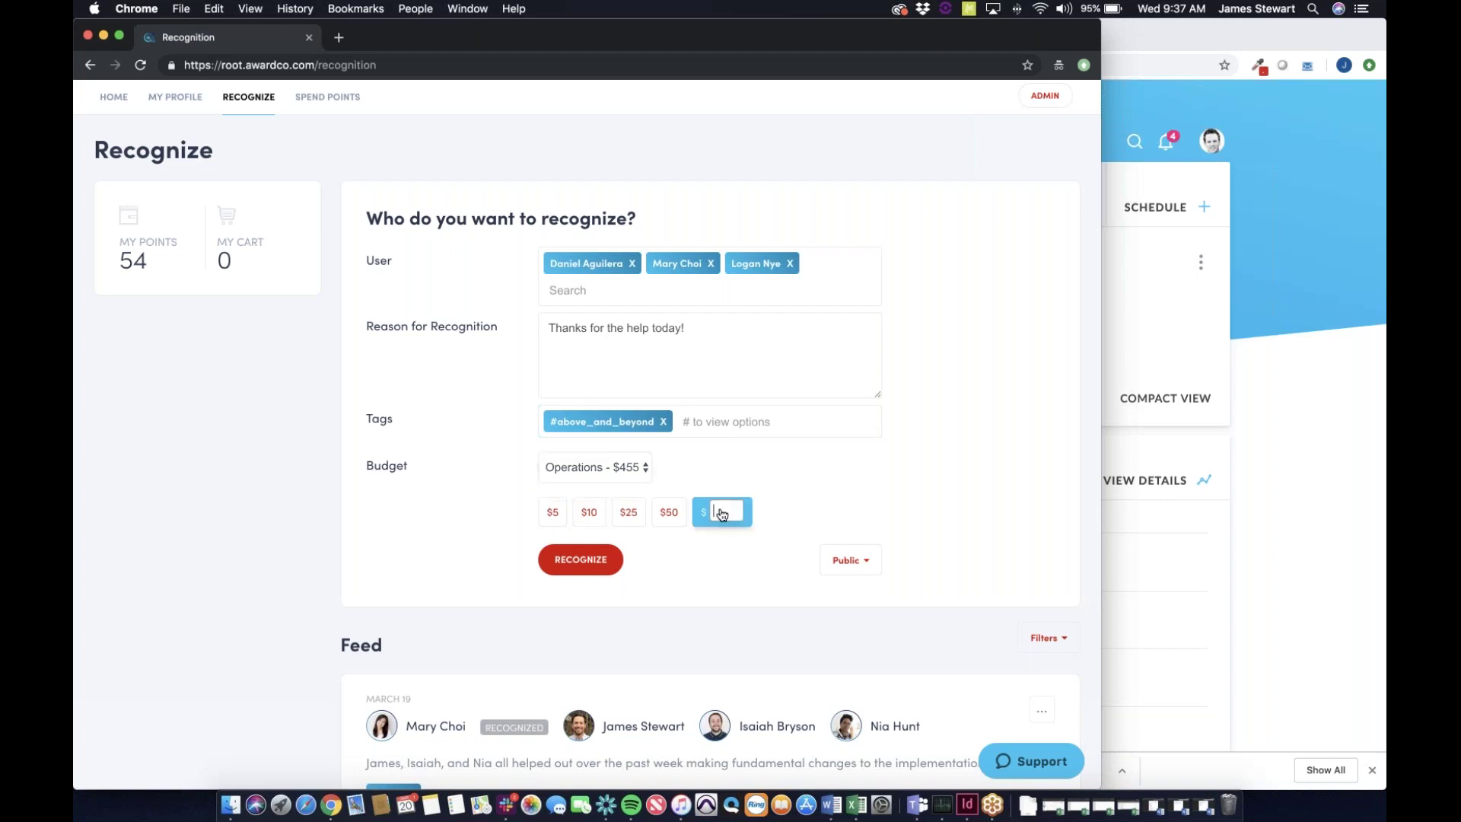
pyautogui.write('30')
pyautogui.click(587, 564)
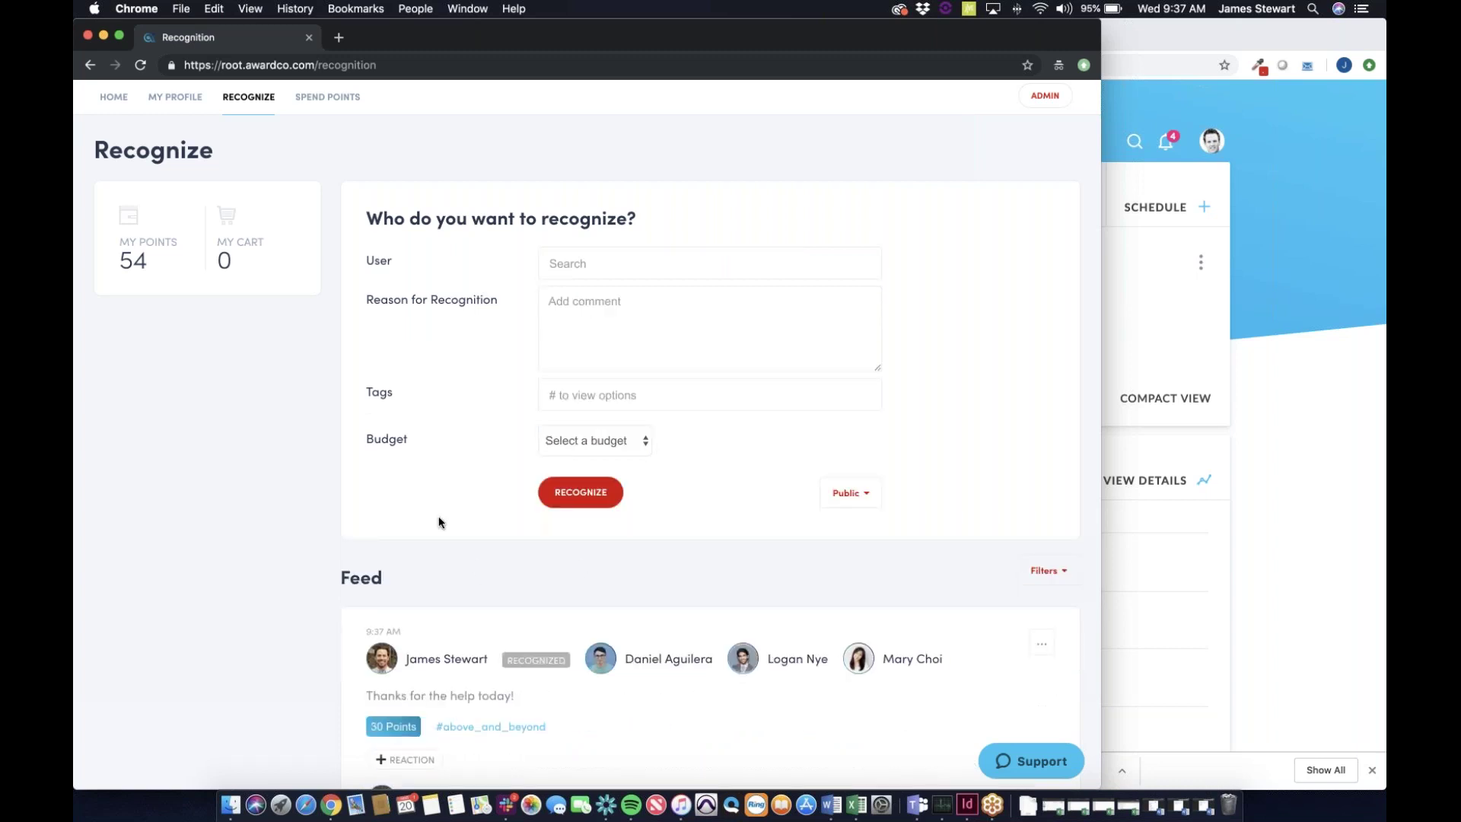
pyautogui.scroll(-1, 439, 522)
pyautogui.scroll(-3, 439, 522)
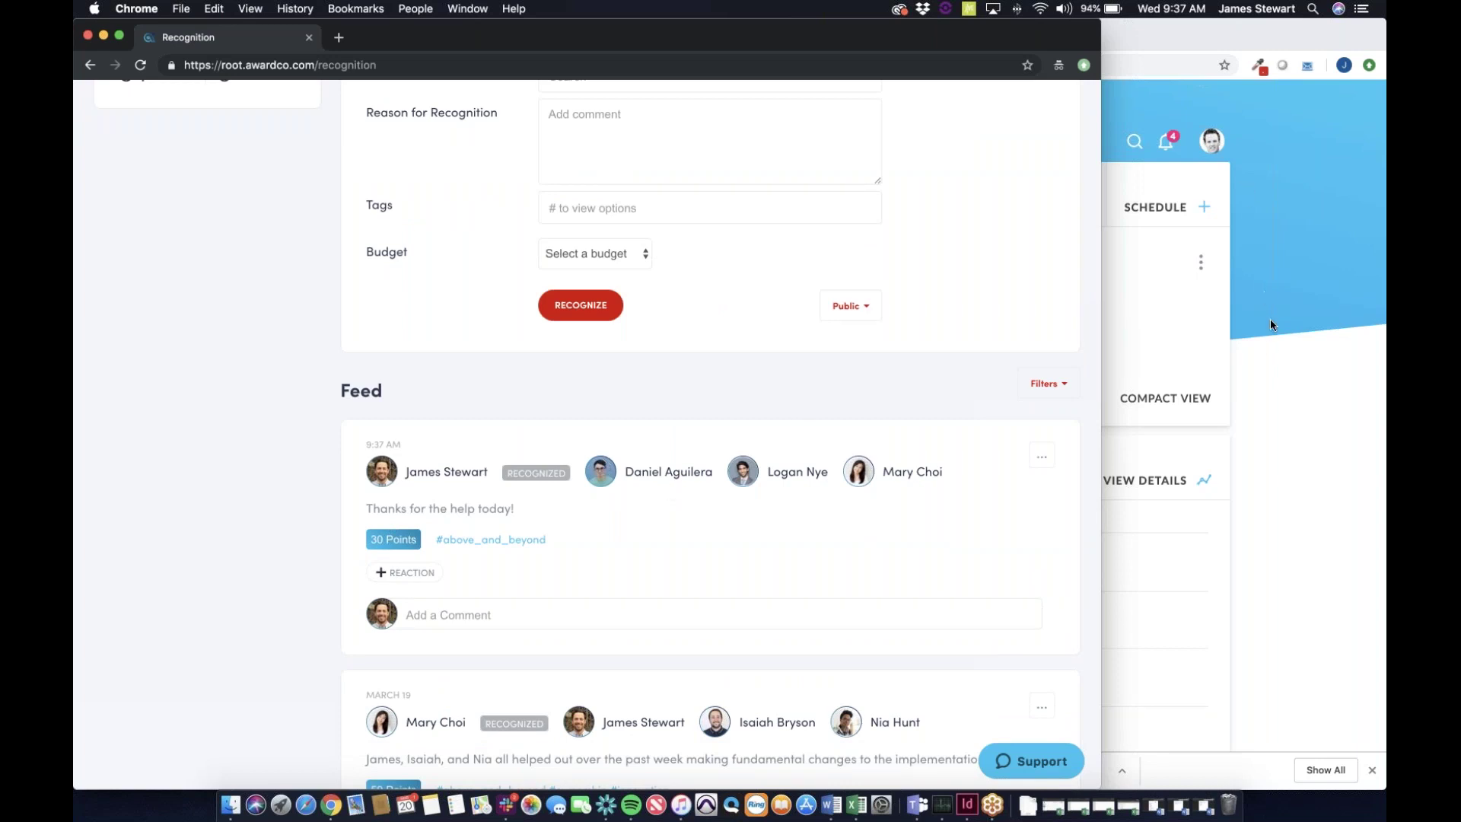
# View the sample 50-point award notification e-mail in the other browser window and return to the Awardco recognition page.
pyautogui.click(1150, 436)
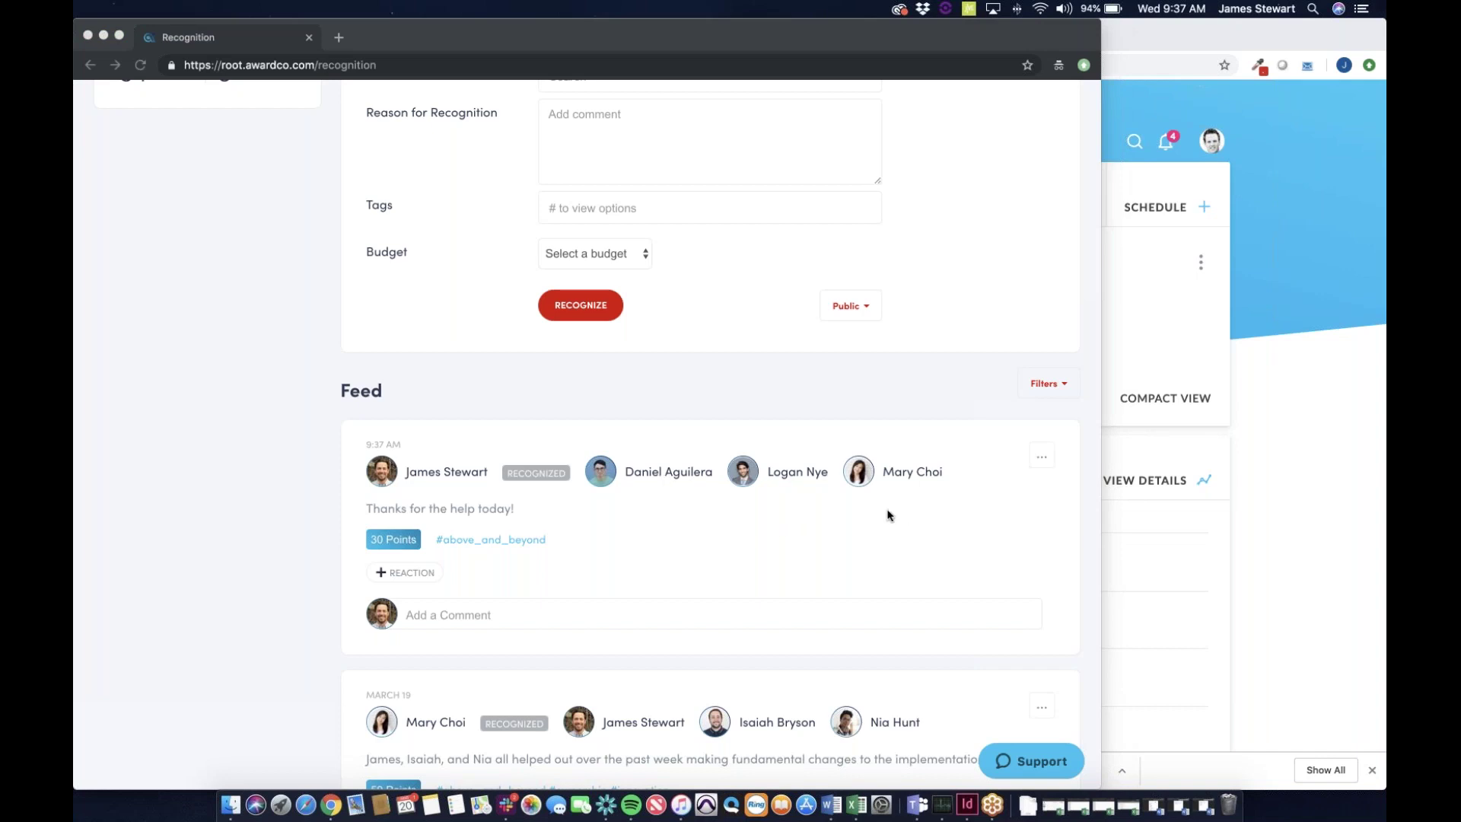
pyautogui.click(1195, 456)
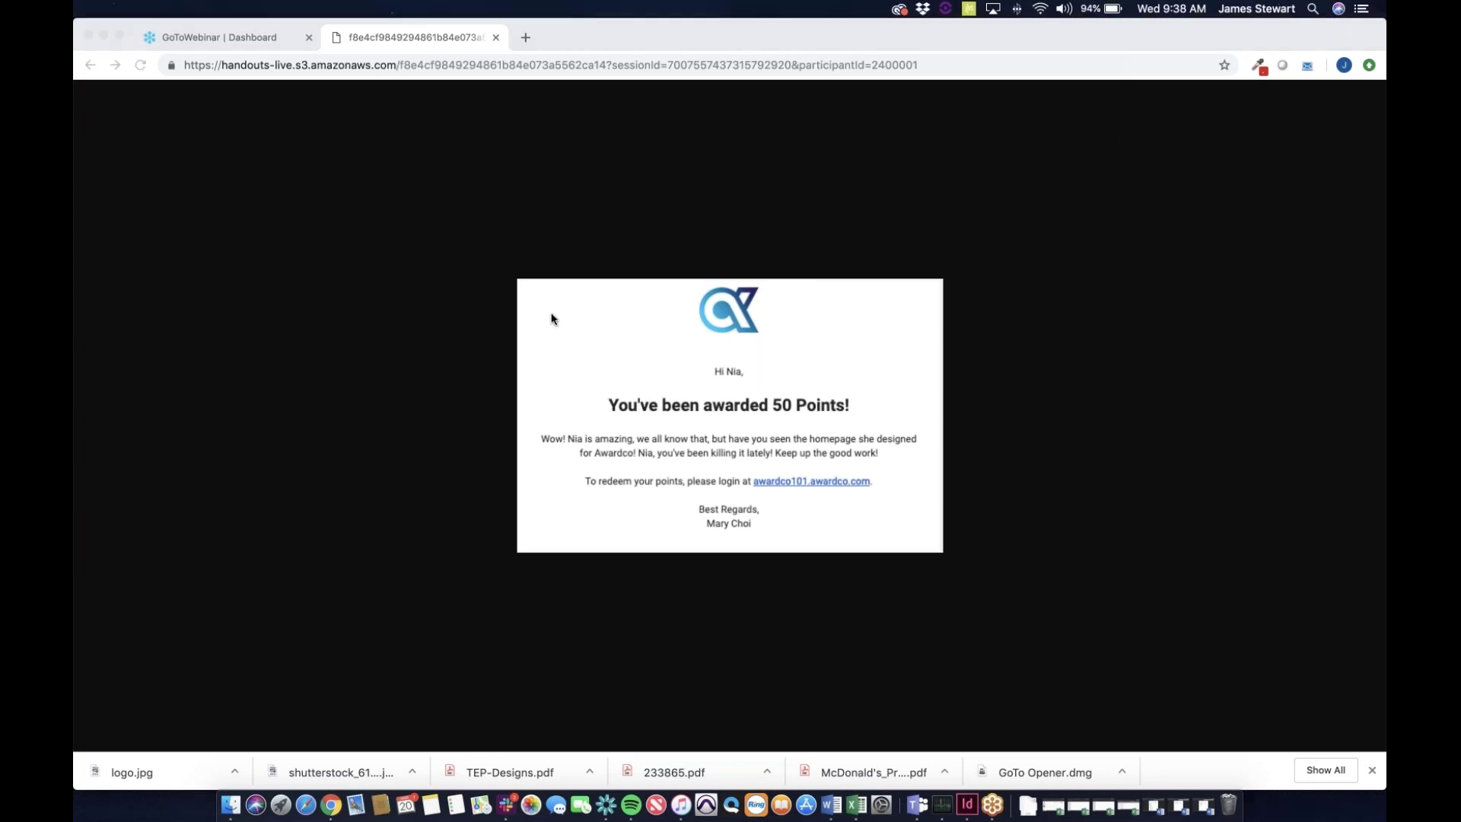
pyautogui.hotkey('ctrl', 'Up')
pyautogui.click(419, 505)
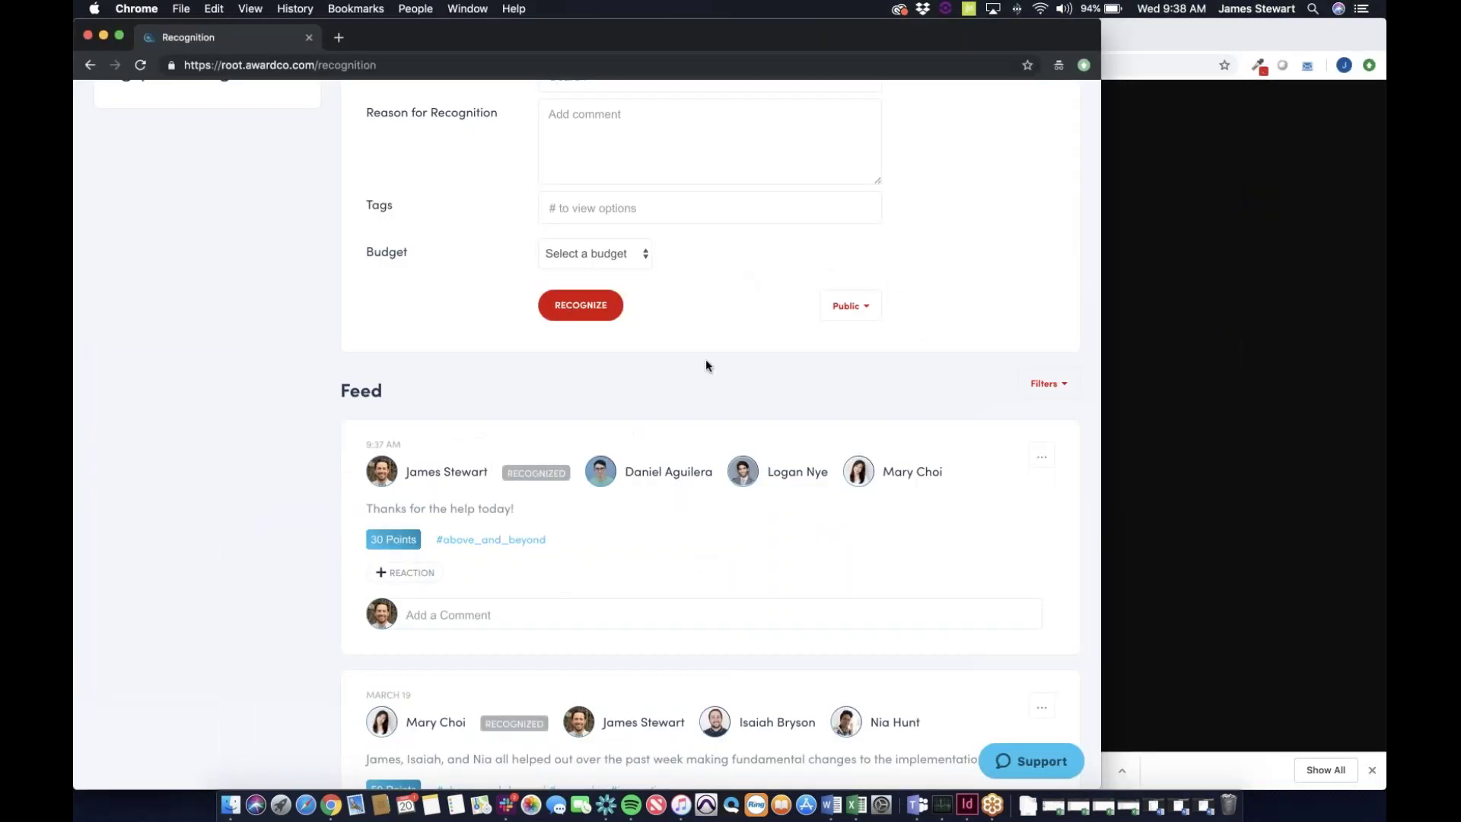
# Open the Amazon catalog for spending points, search it for "Fitbit" and browse the results.
pyautogui.scroll(5, 706, 366)
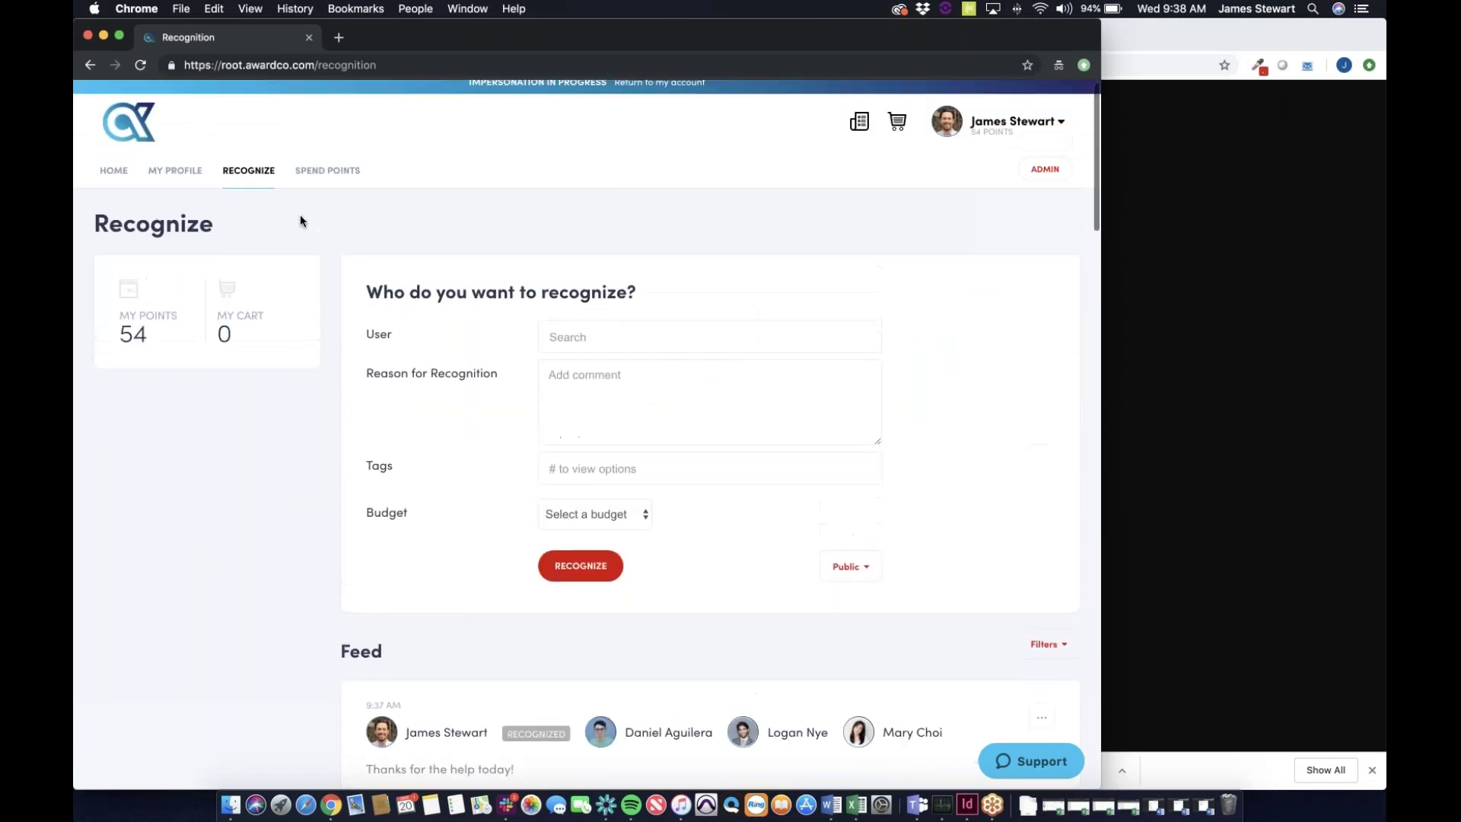
pyautogui.scroll(-1, 404, 228)
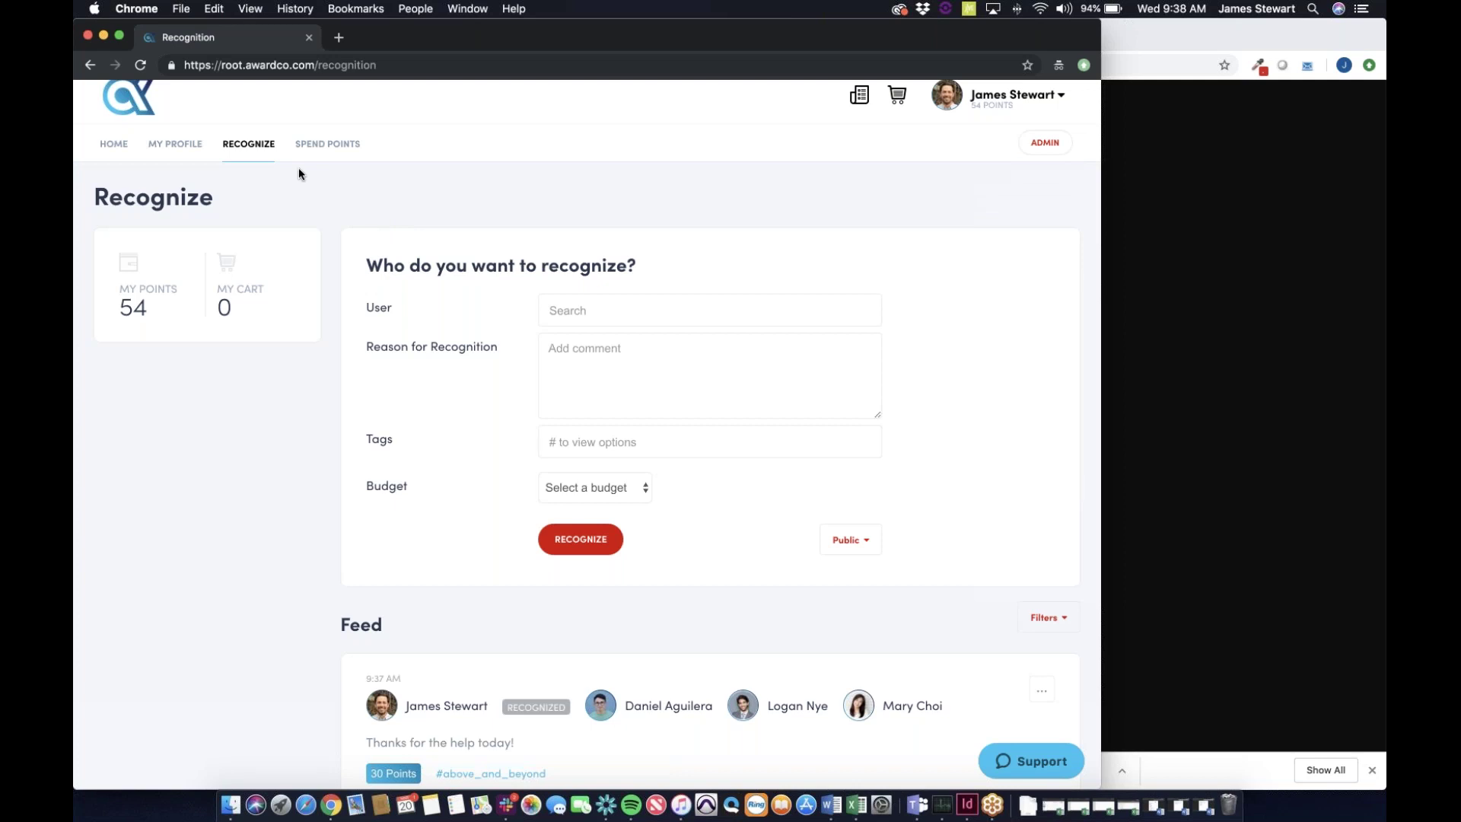
pyautogui.moveTo(326, 155)
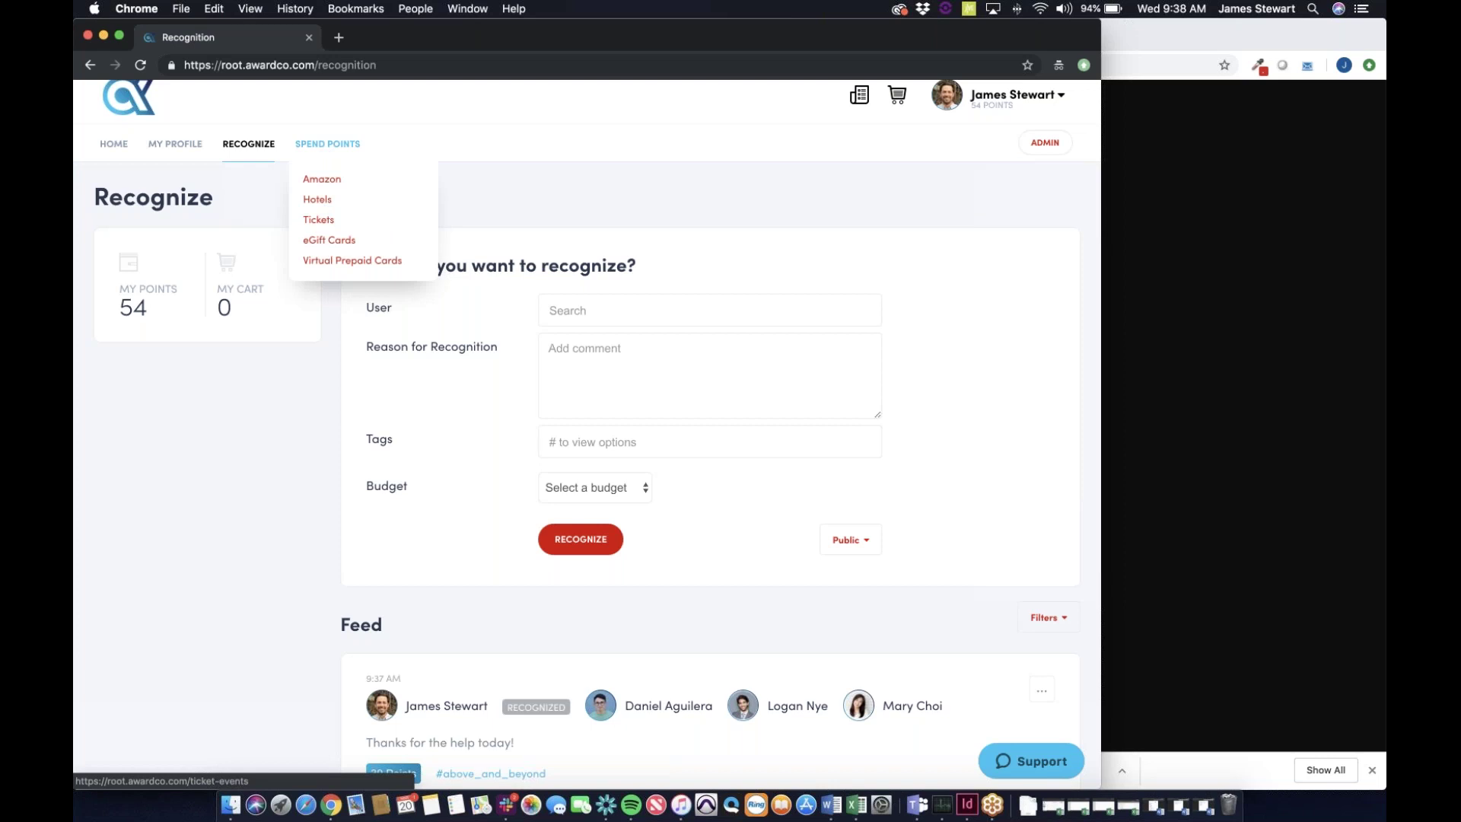
pyautogui.click(325, 181)
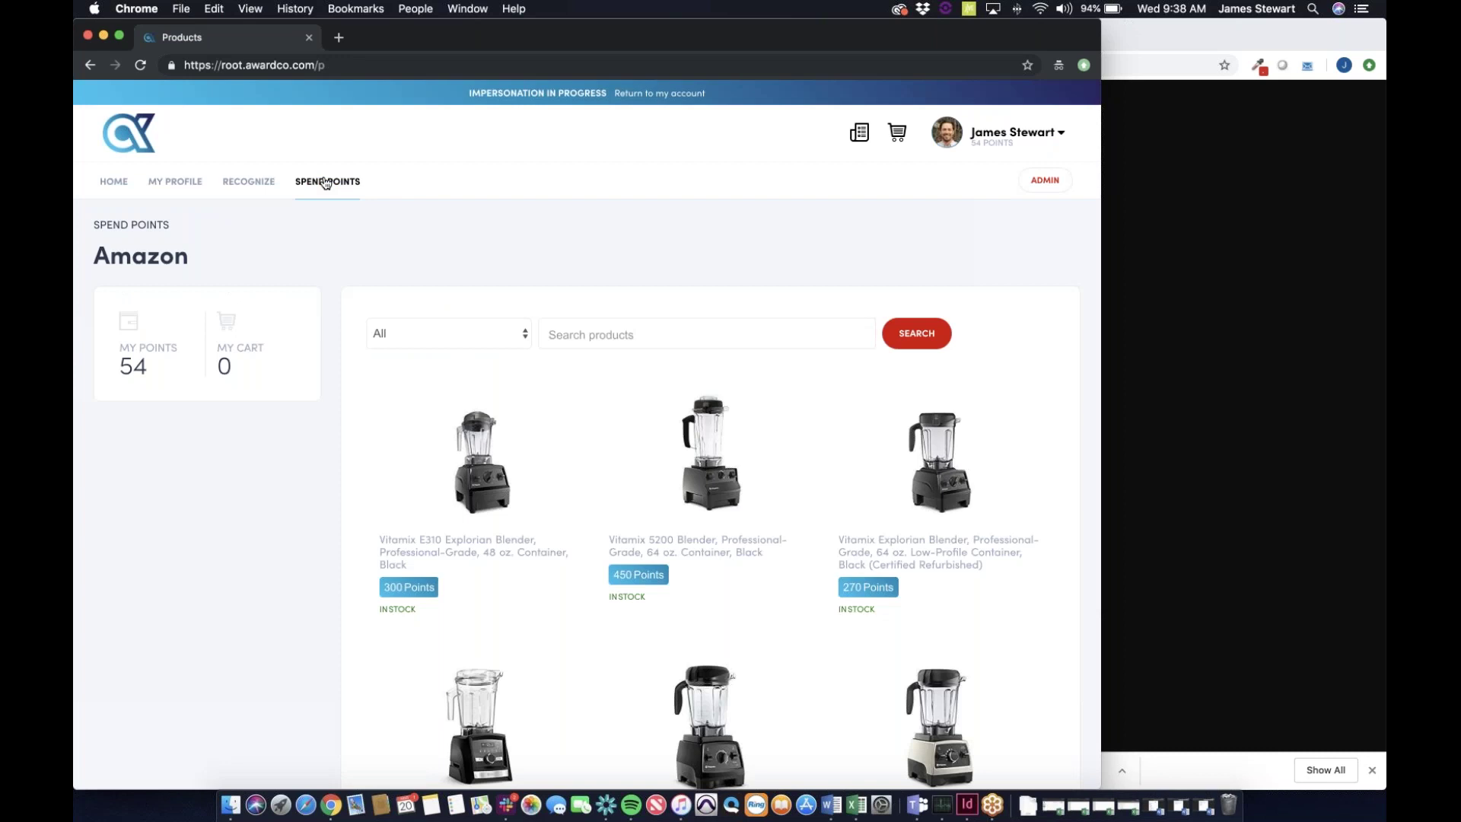
pyautogui.click(601, 335)
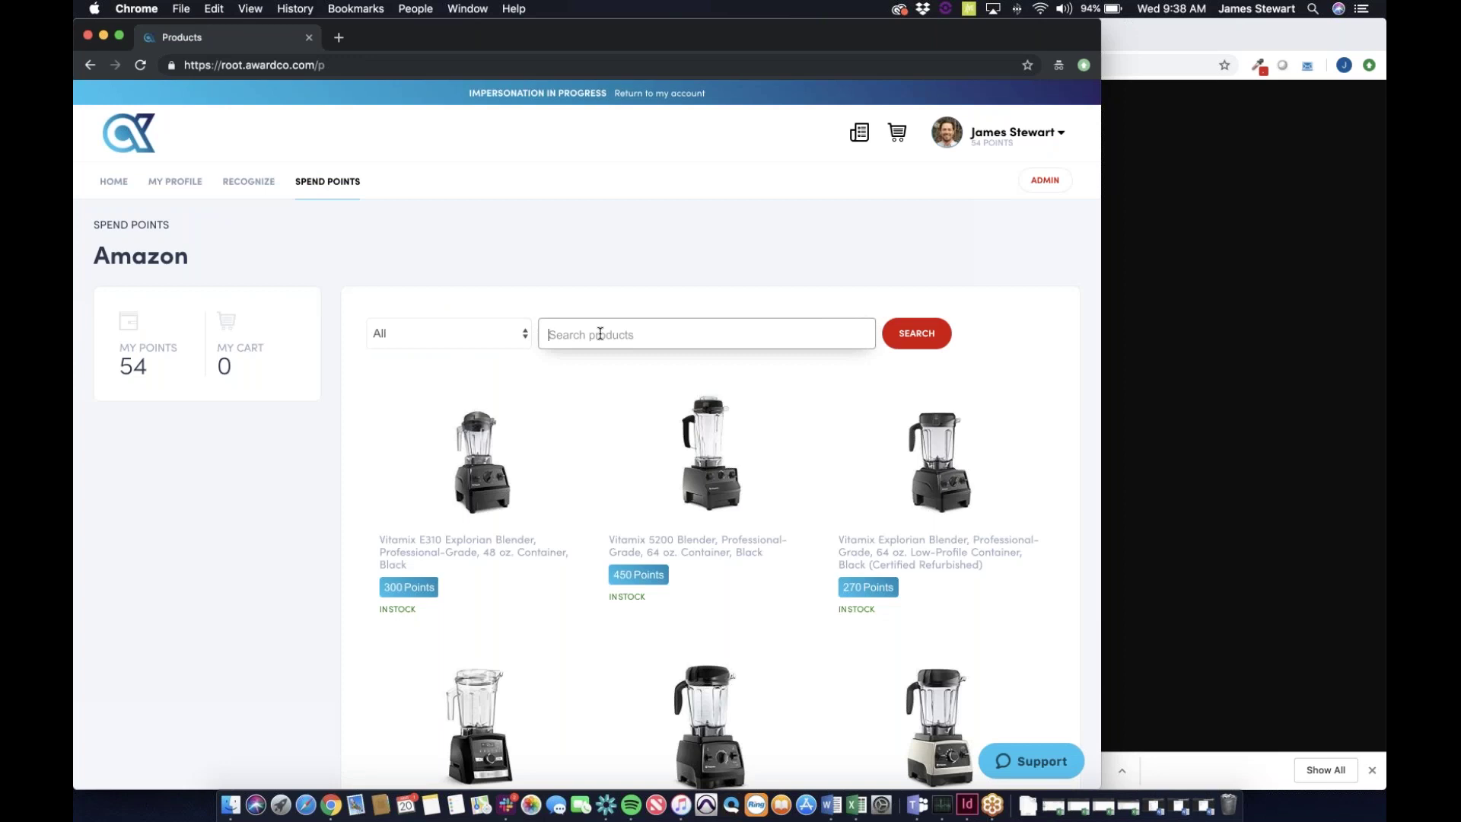
pyautogui.write('Fitbit')
pyautogui.press('Return')
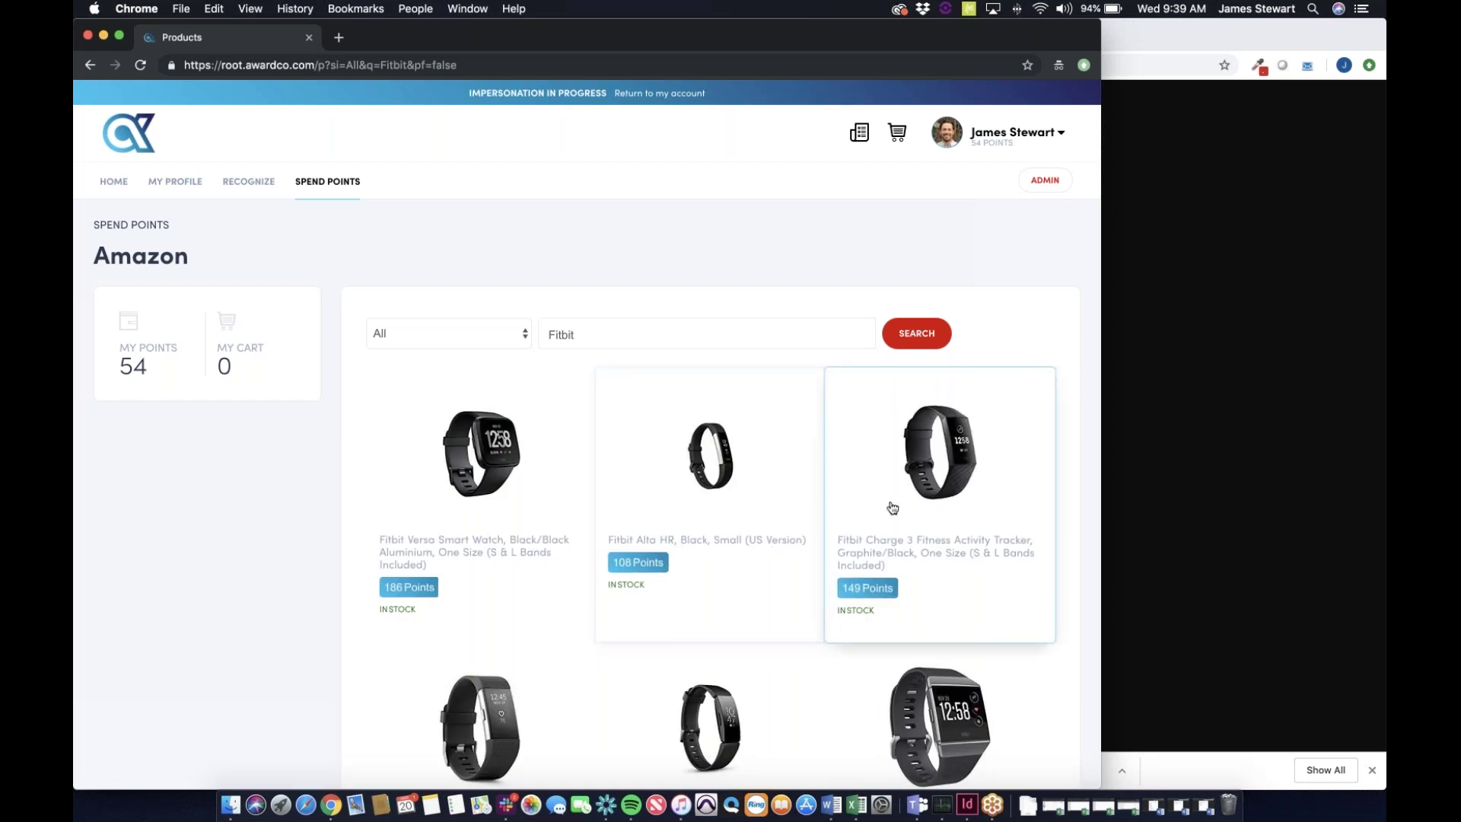
pyautogui.scroll(-5, 893, 508)
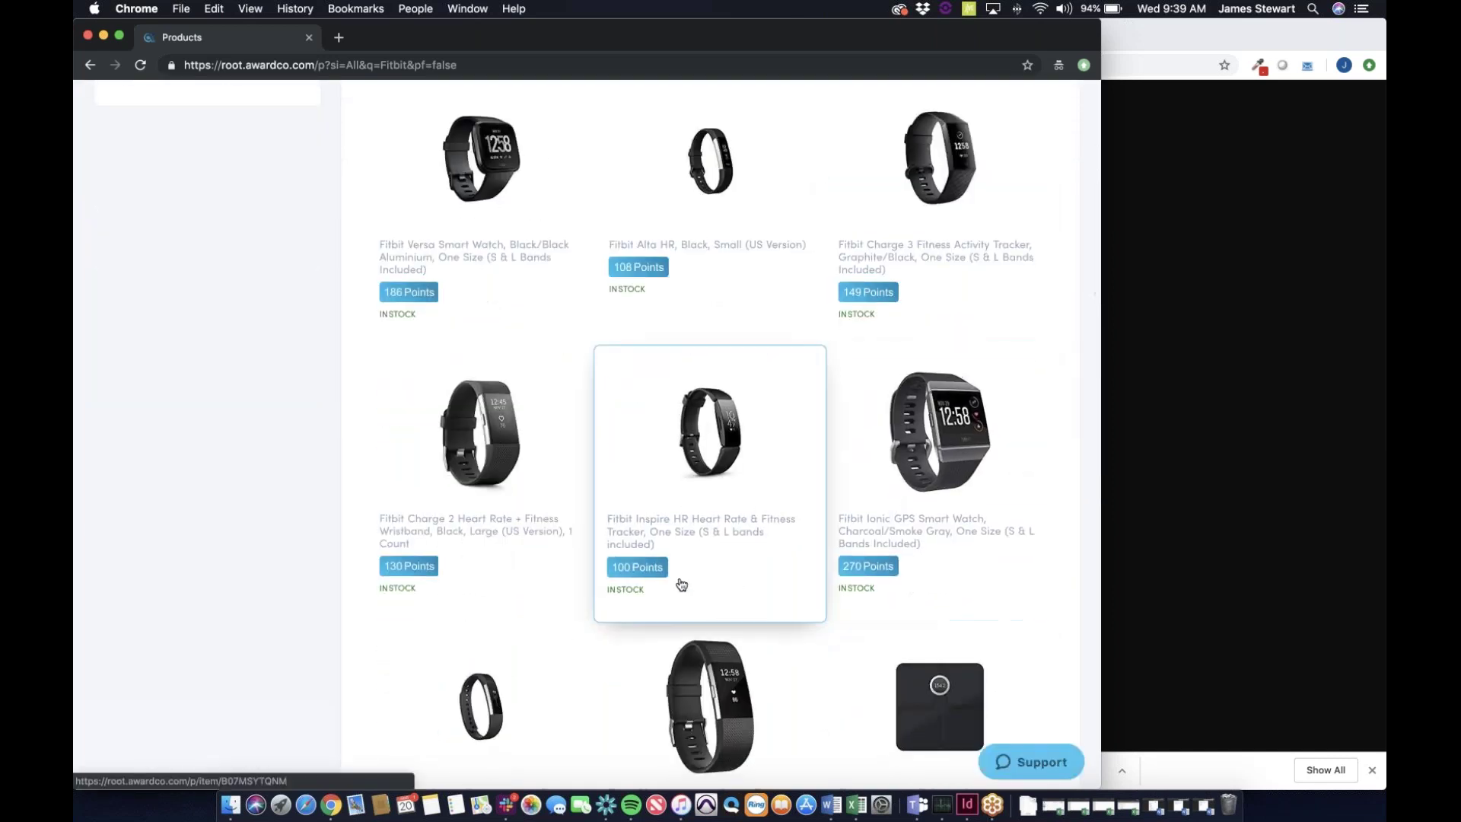
pyautogui.scroll(3, 444, 594)
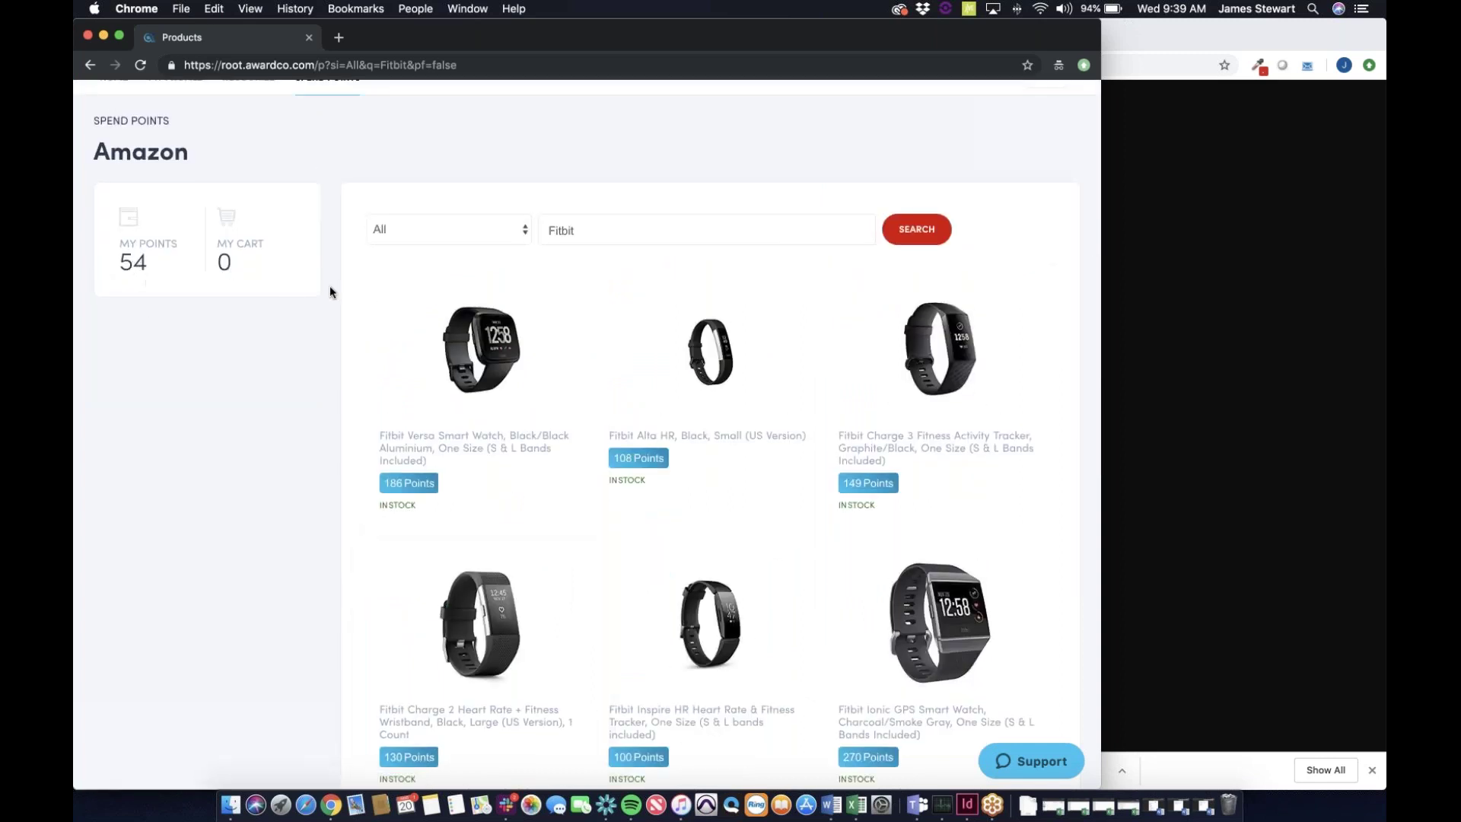
# Limit the product results to the point balance under the Baby category, and reset the category to All.
pyautogui.click(517, 237)
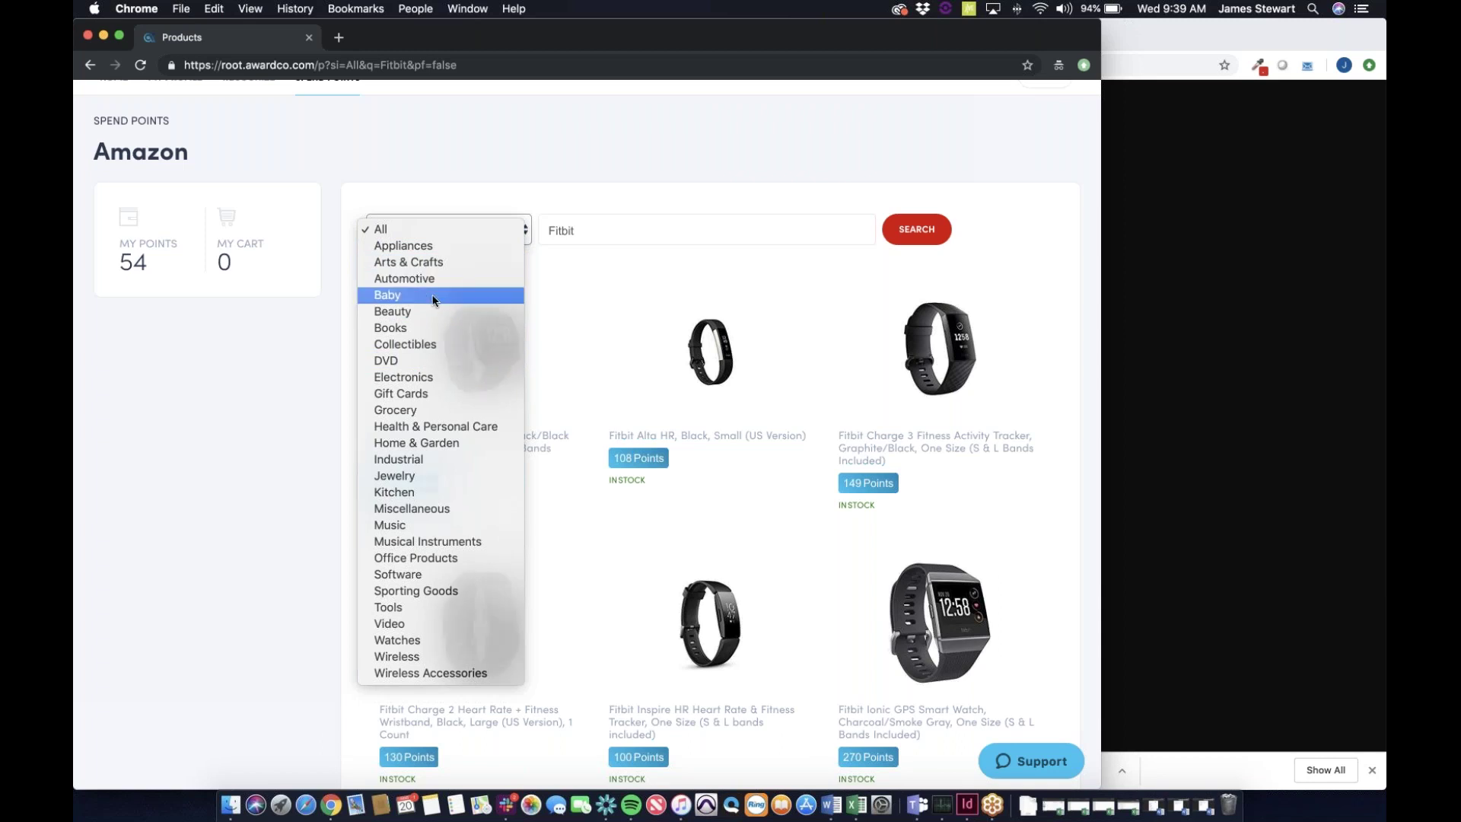
pyautogui.press('Escape')
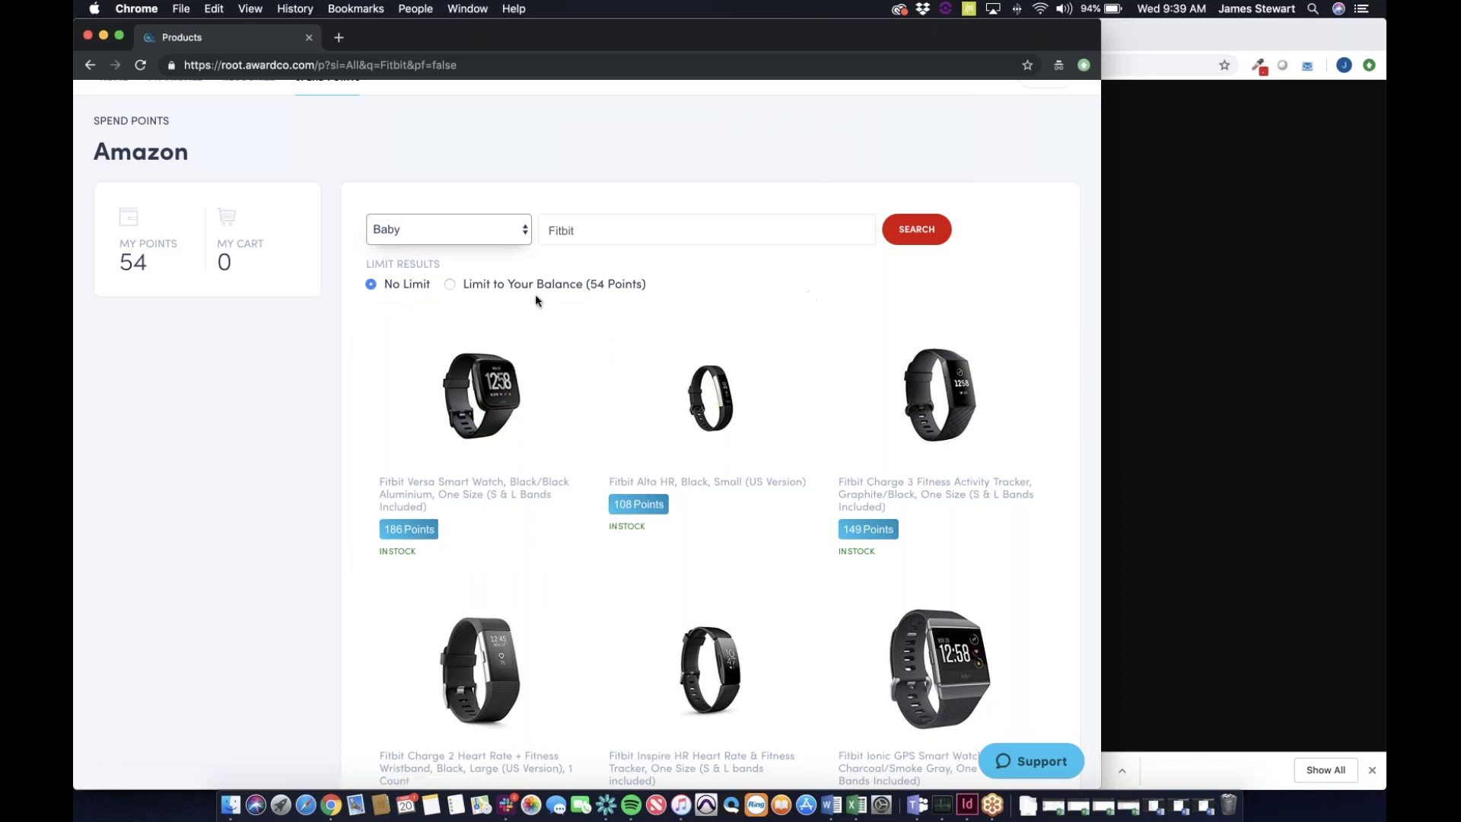
pyautogui.click(451, 285)
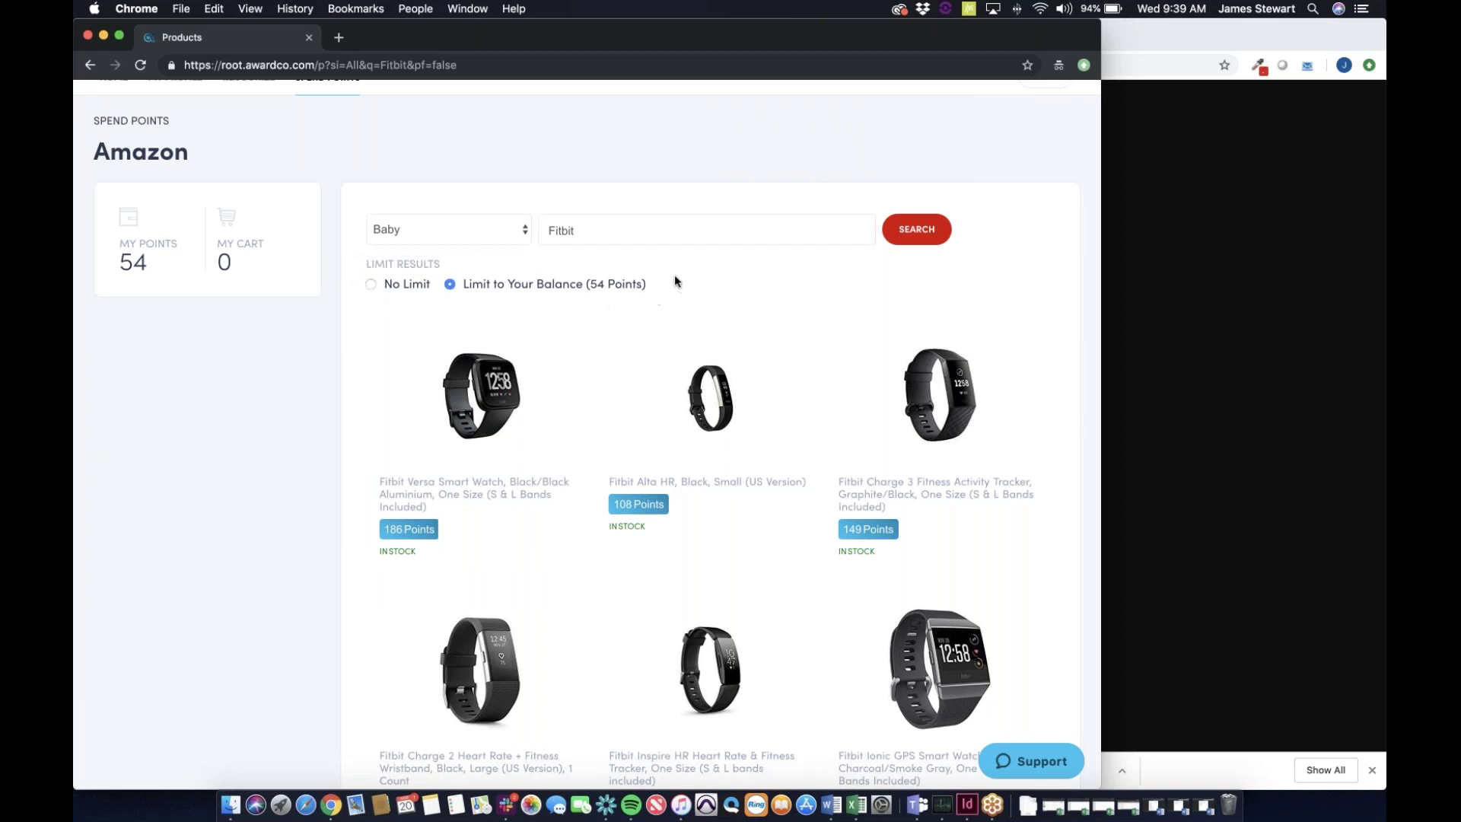
pyautogui.click(521, 237)
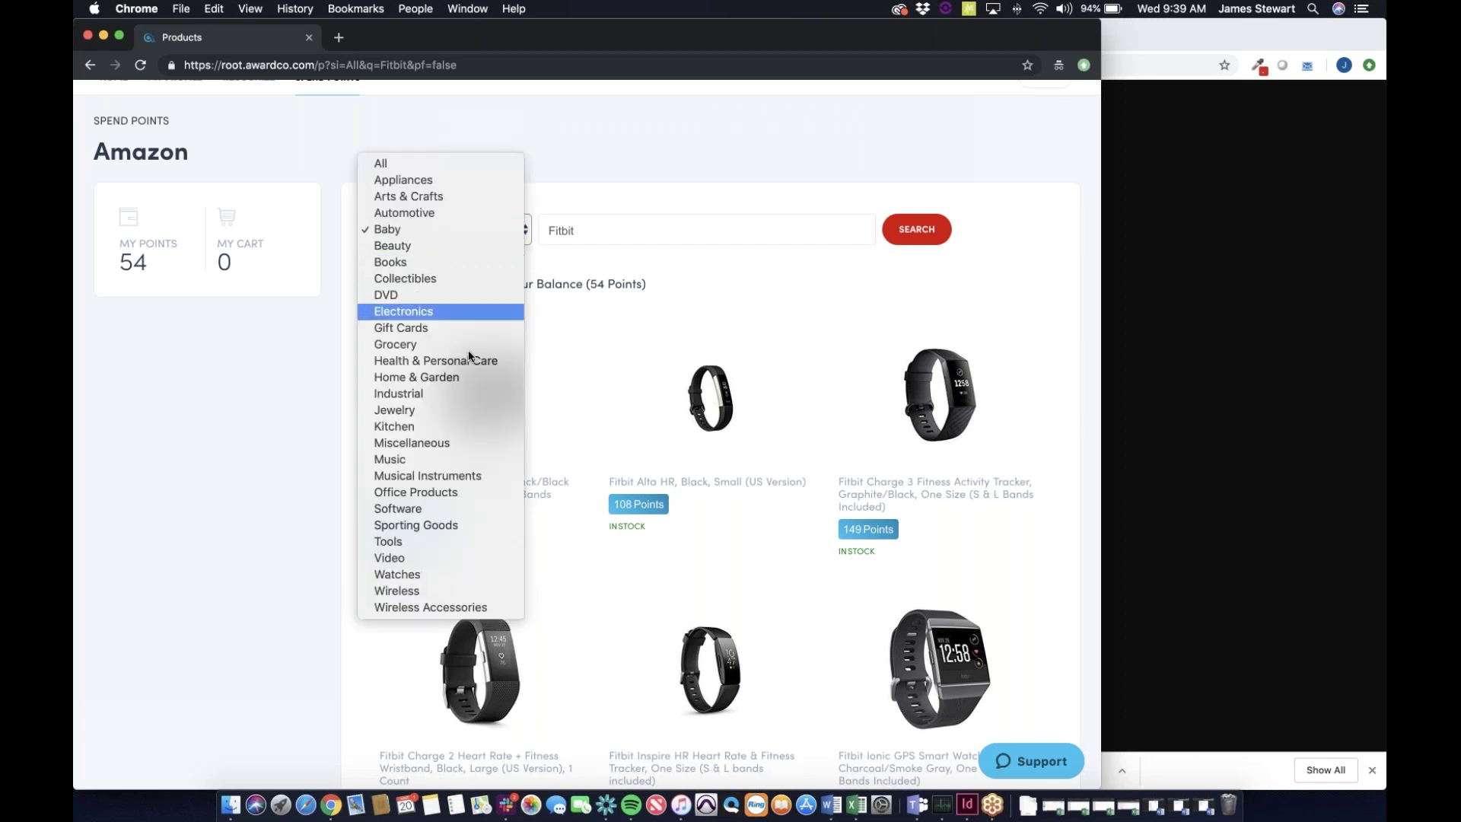
pyautogui.click(417, 162)
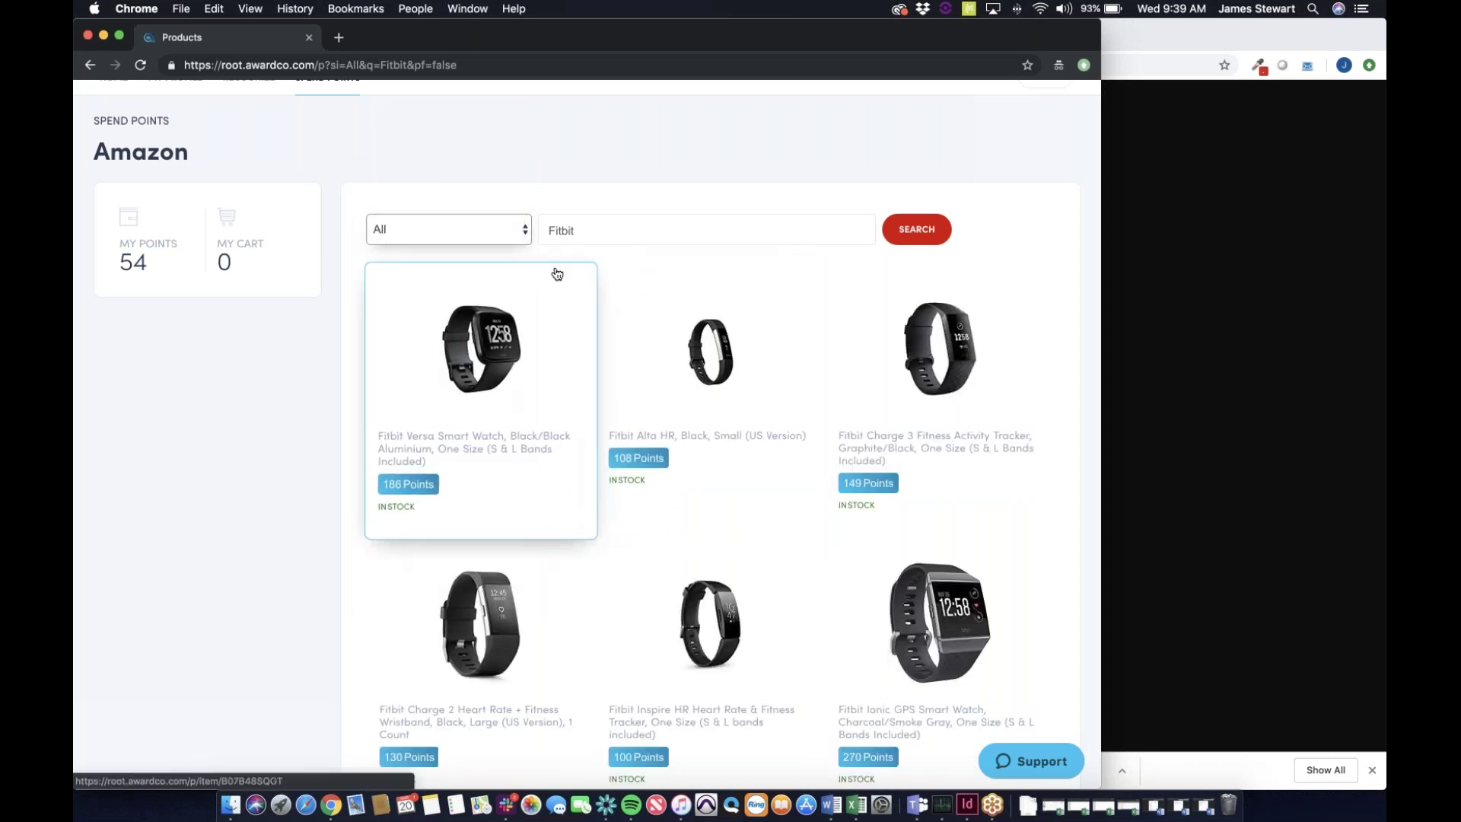
# Search the Electronics category for "headphones" in place of the Fitbit search.
pyautogui.click(518, 235)
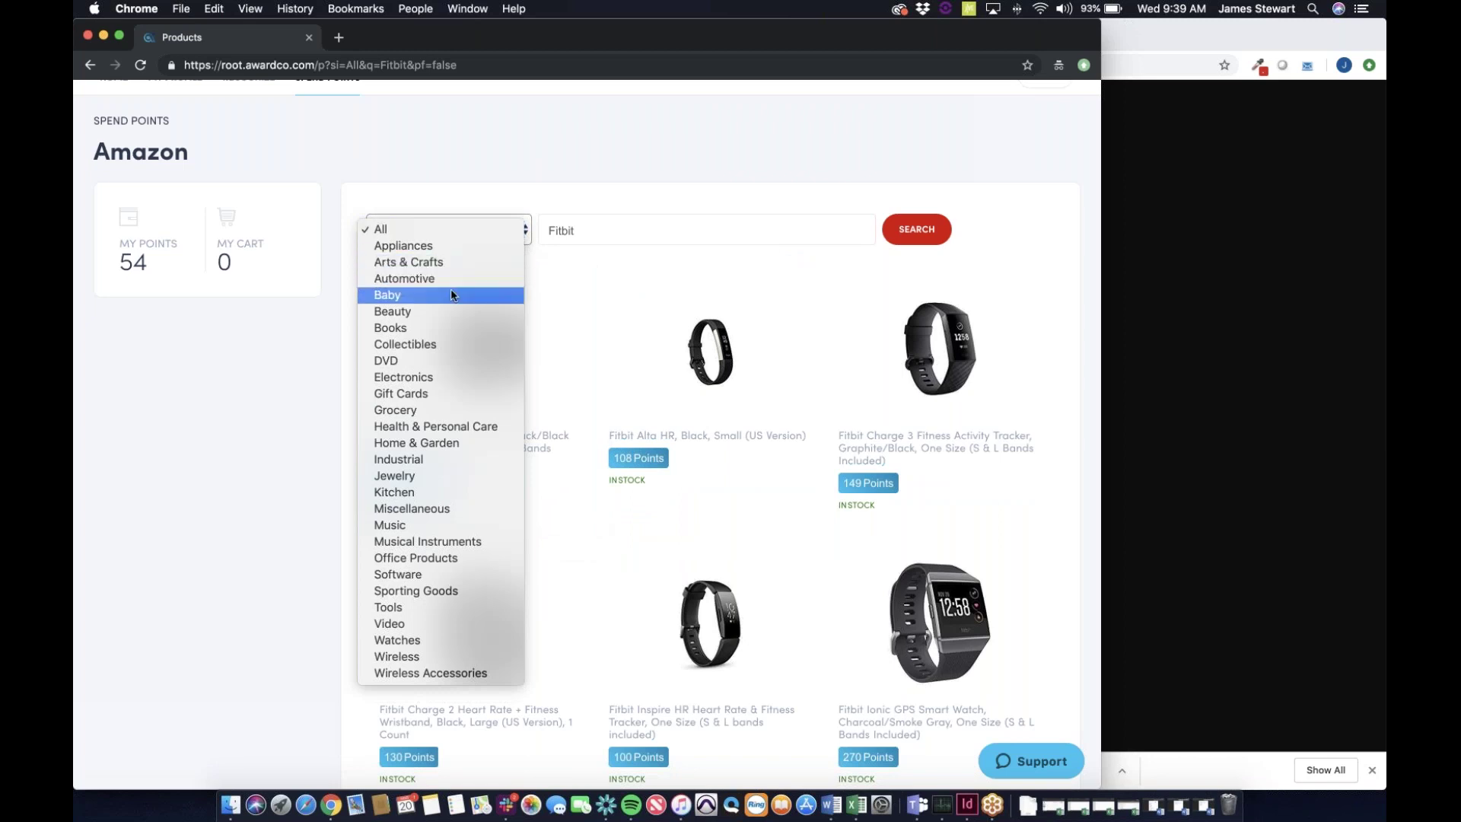
pyautogui.press('Escape')
pyautogui.click(611, 233)
pyautogui.press('BackSpace')
pyautogui.press('BackSpace')
pyautogui.press('BackSpace')
pyautogui.press('BackSpace')
pyautogui.press('BackSpace')
pyautogui.write('headphones')
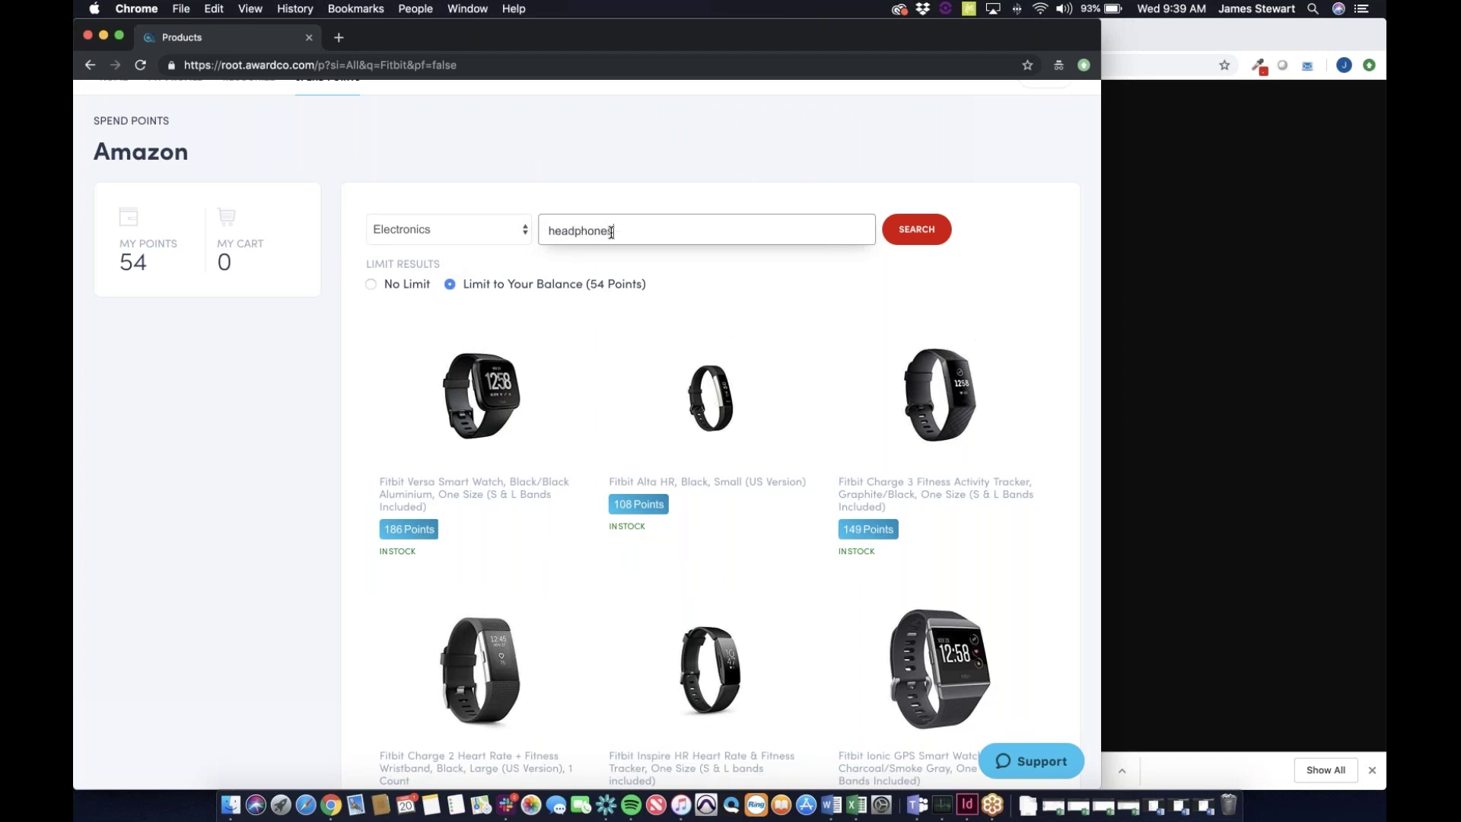
pyautogui.press('Return')
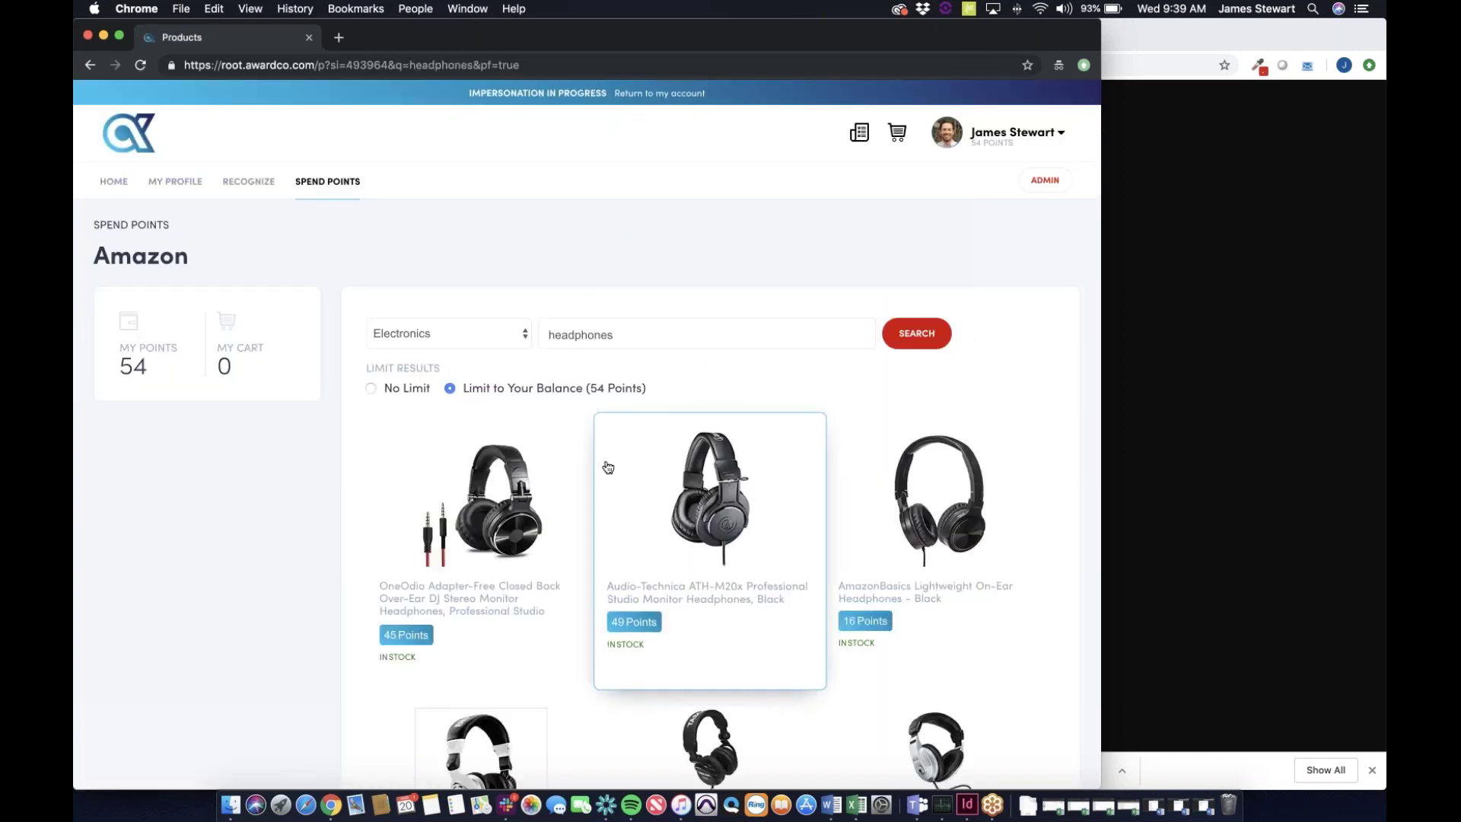
# Add one Audio-Technica ATH-M20x Professional Studio Monitor Headphones, Black to the cart and proceed to checkout.
pyautogui.scroll(-3, 608, 467)
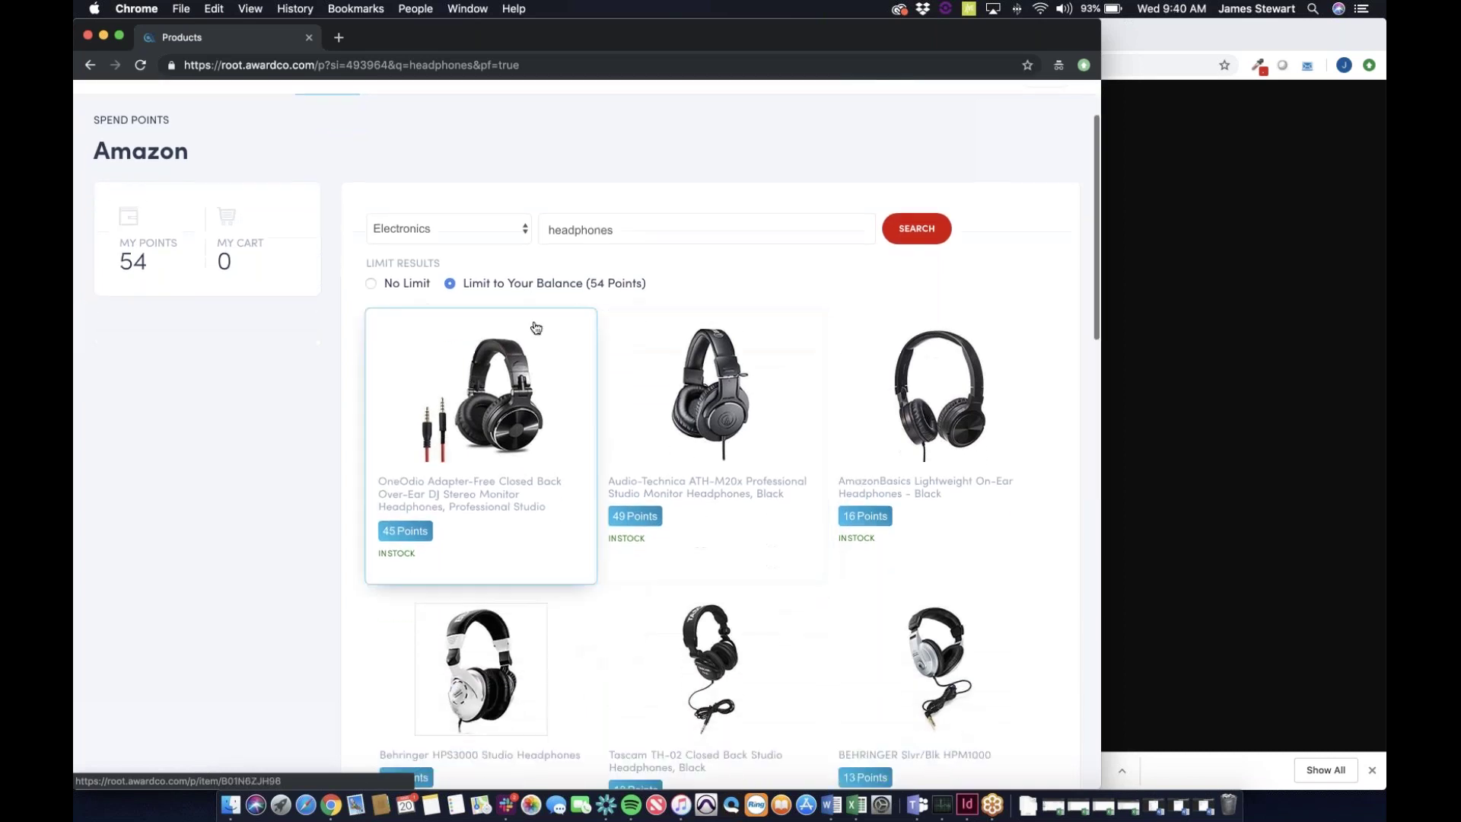
pyautogui.click(707, 394)
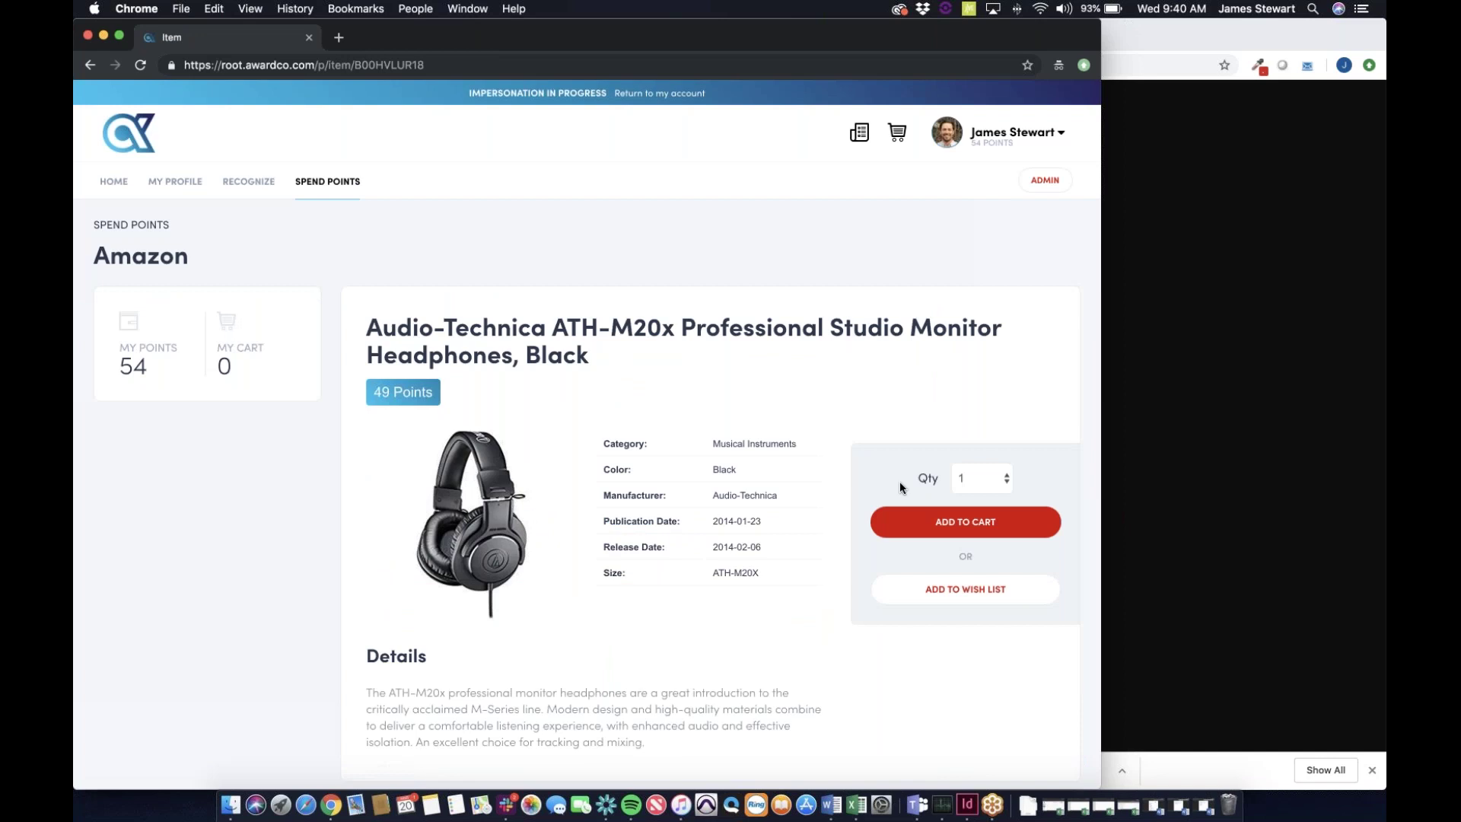
pyautogui.click(937, 529)
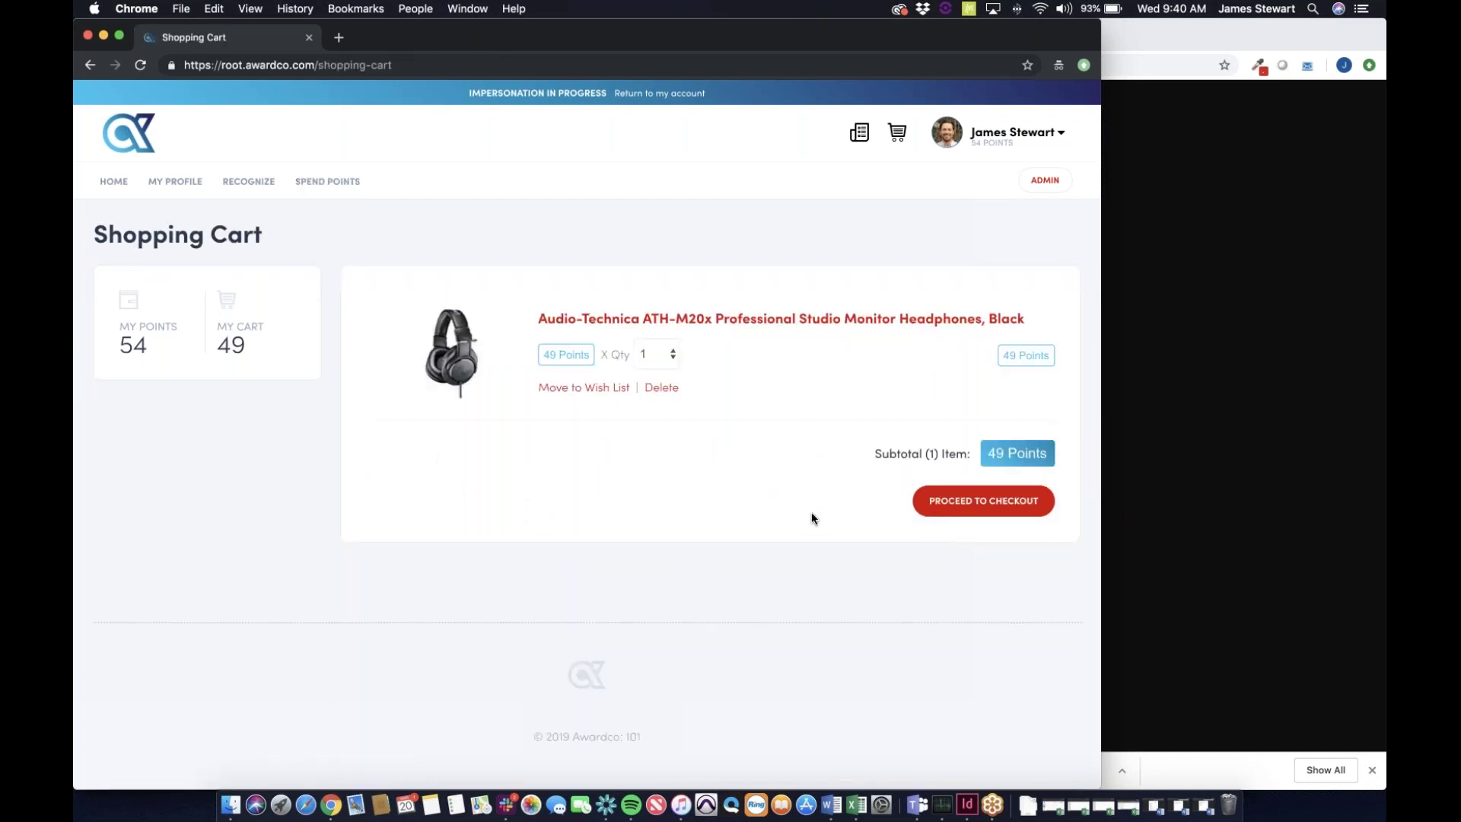
pyautogui.click(967, 509)
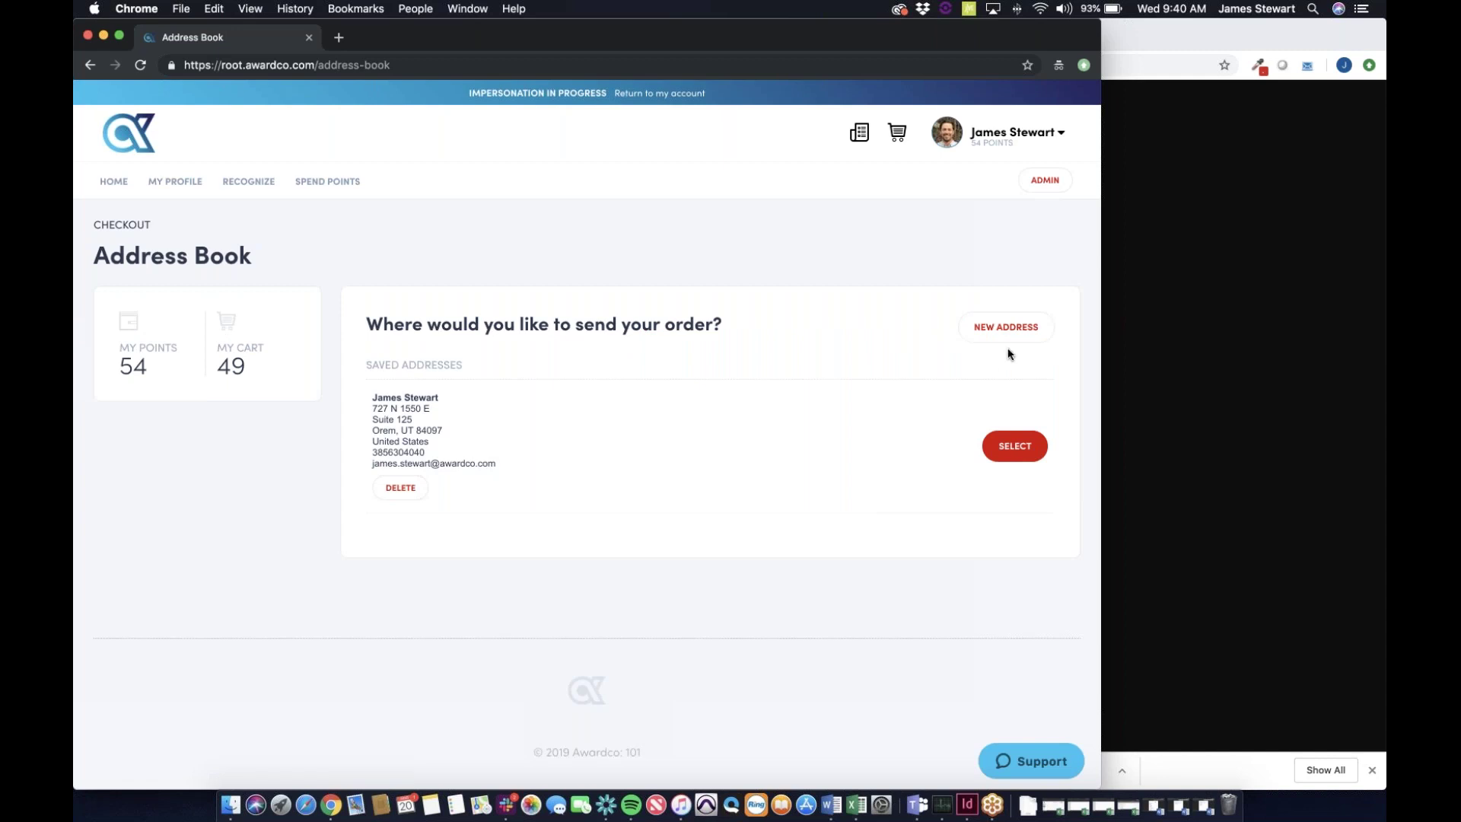
pyautogui.click(1006, 327)
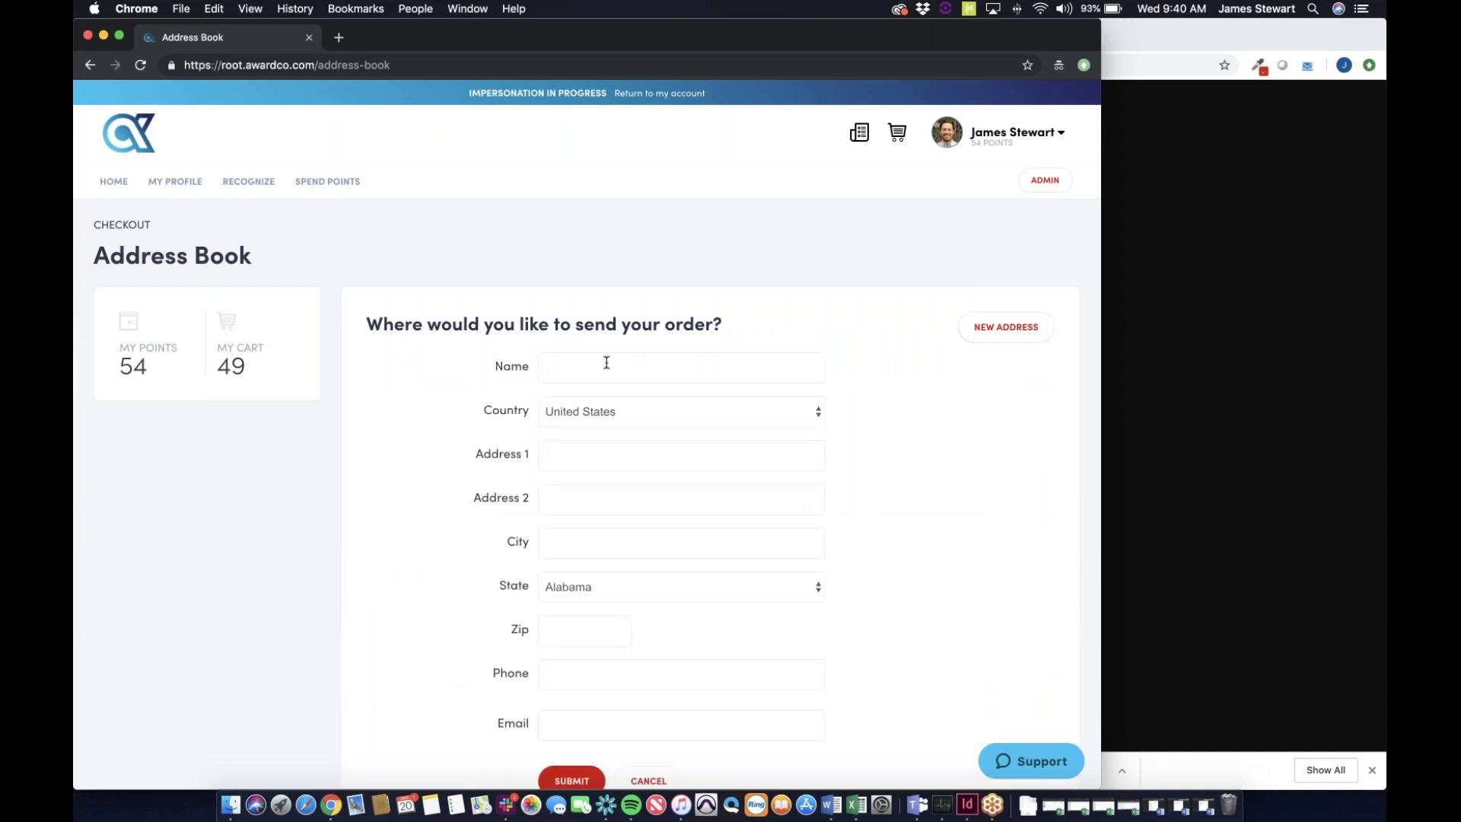
pyautogui.scroll(-3, 607, 363)
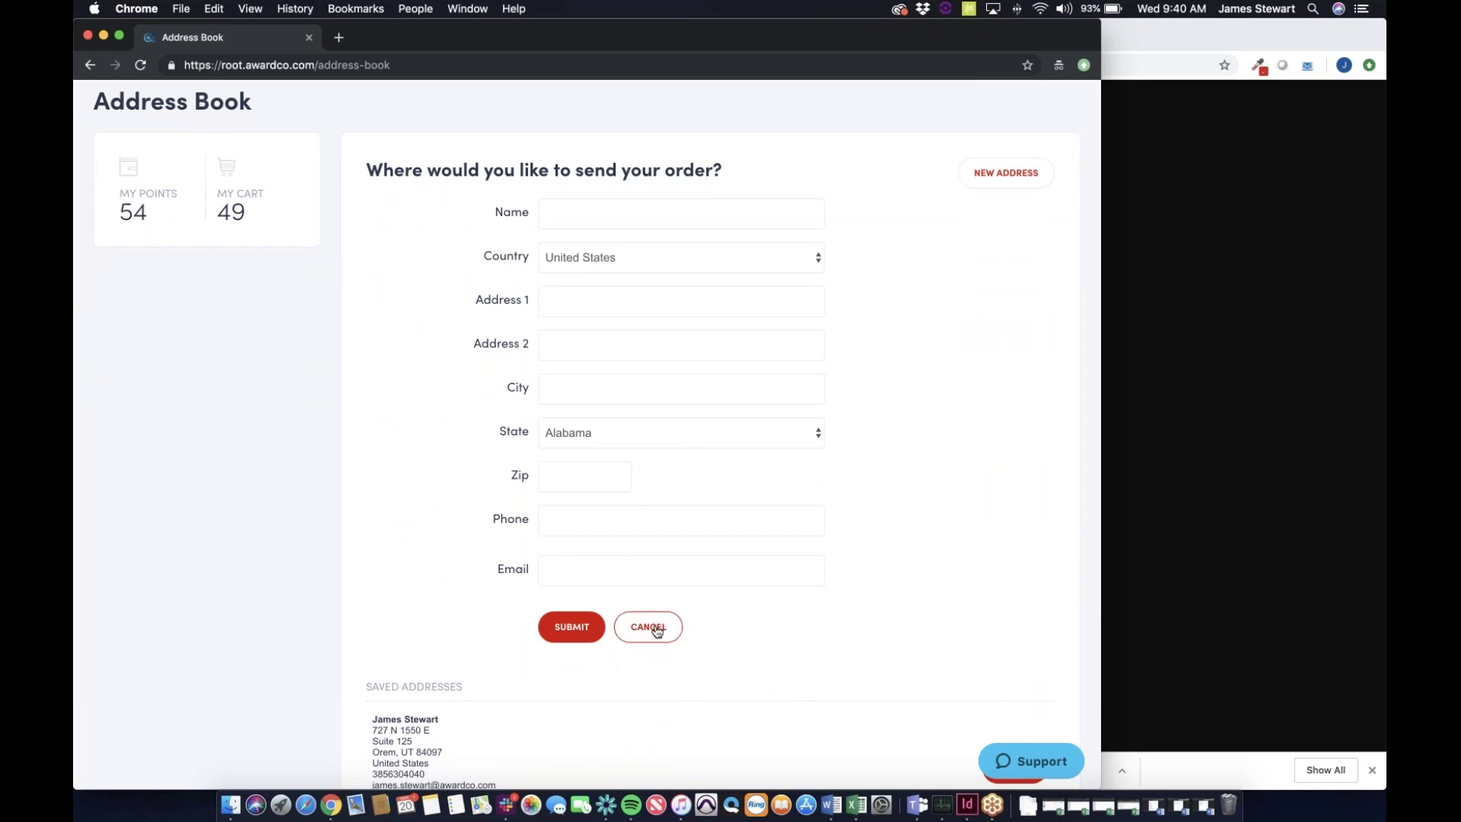
pyautogui.click(657, 631)
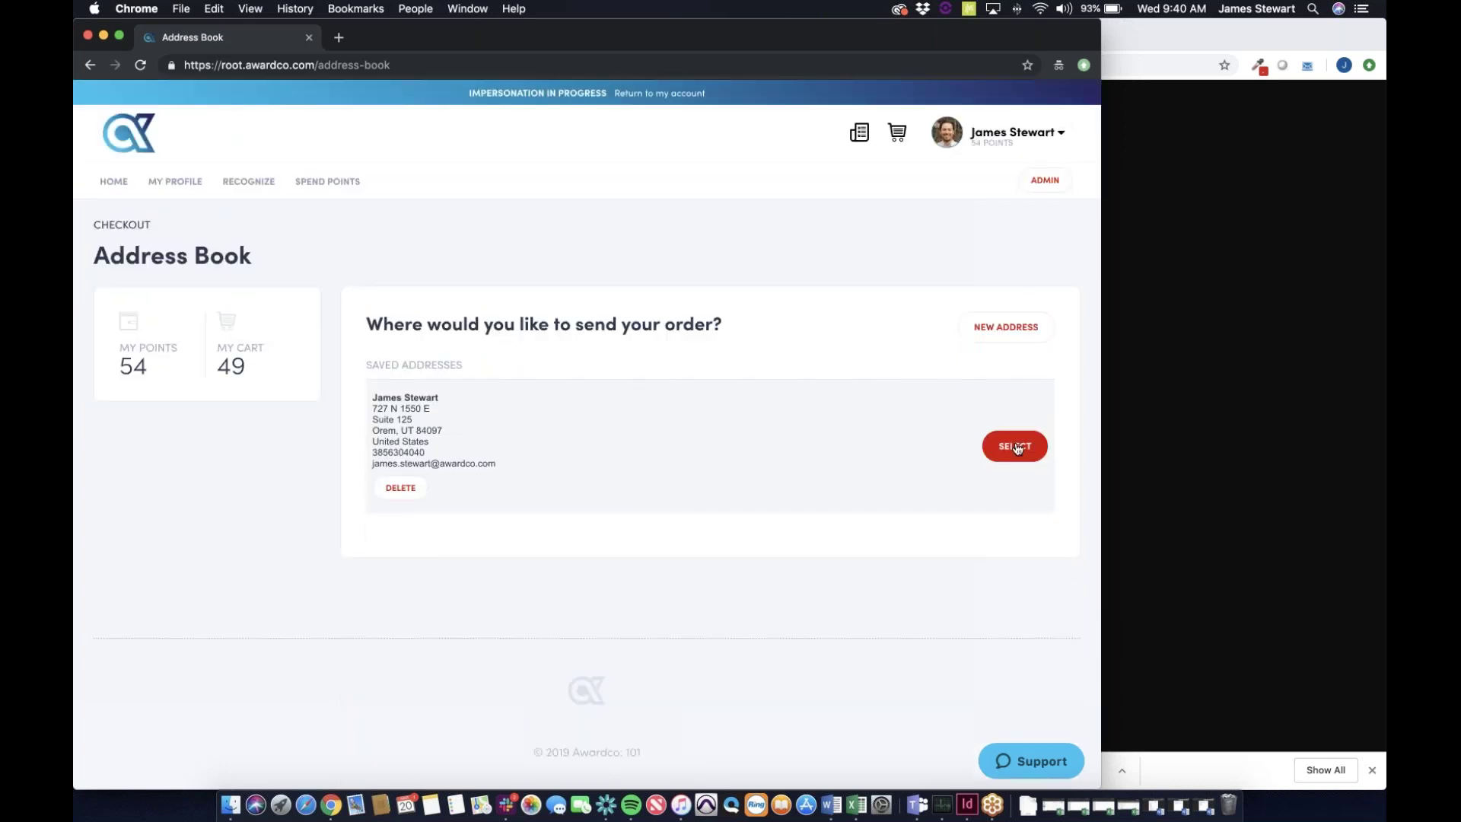
# Choose the saved address for shipping the order and review the order summary without placing it.
pyautogui.click(1017, 447)
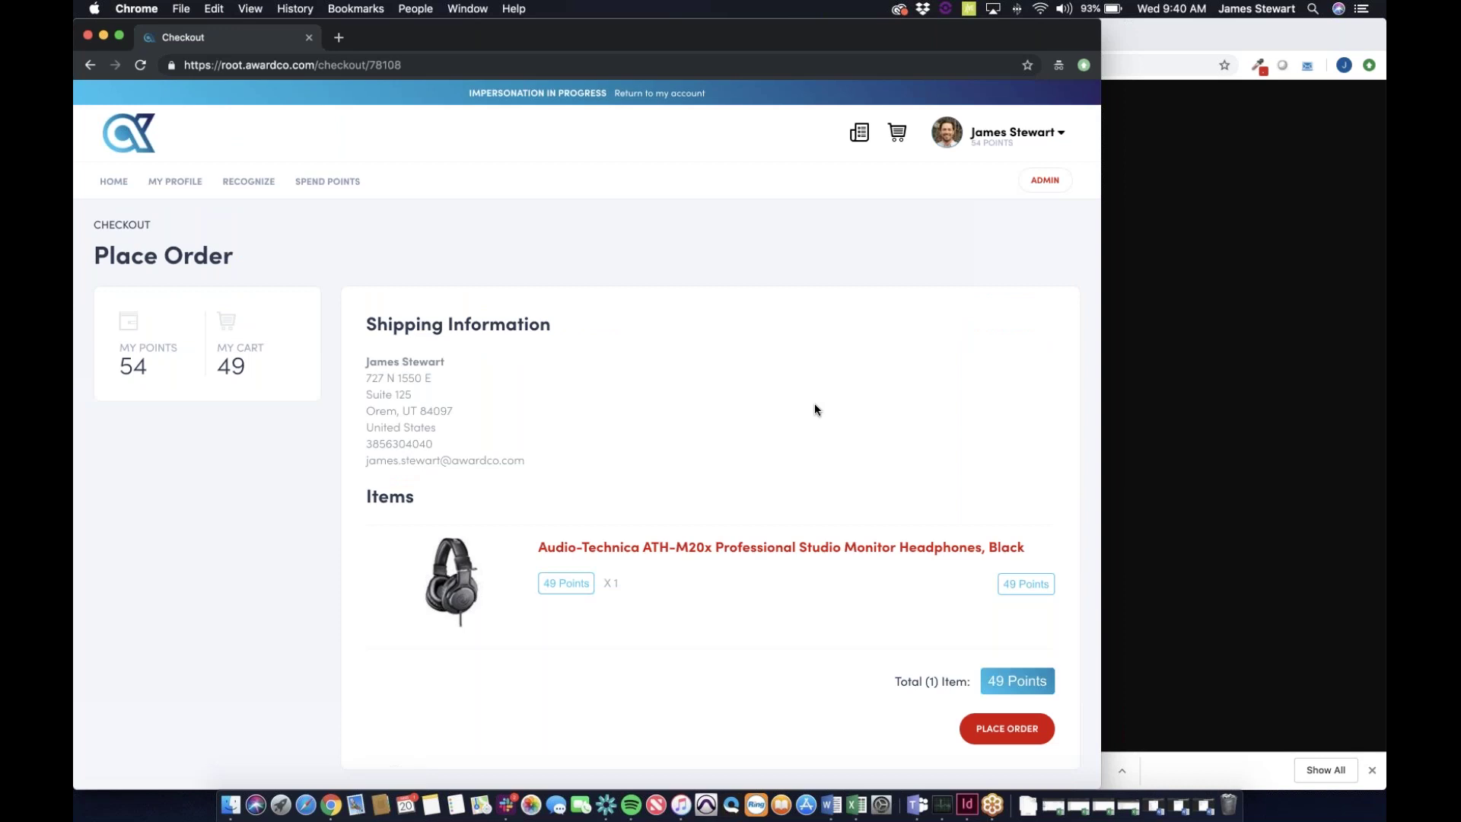
pyautogui.scroll(-3, 814, 409)
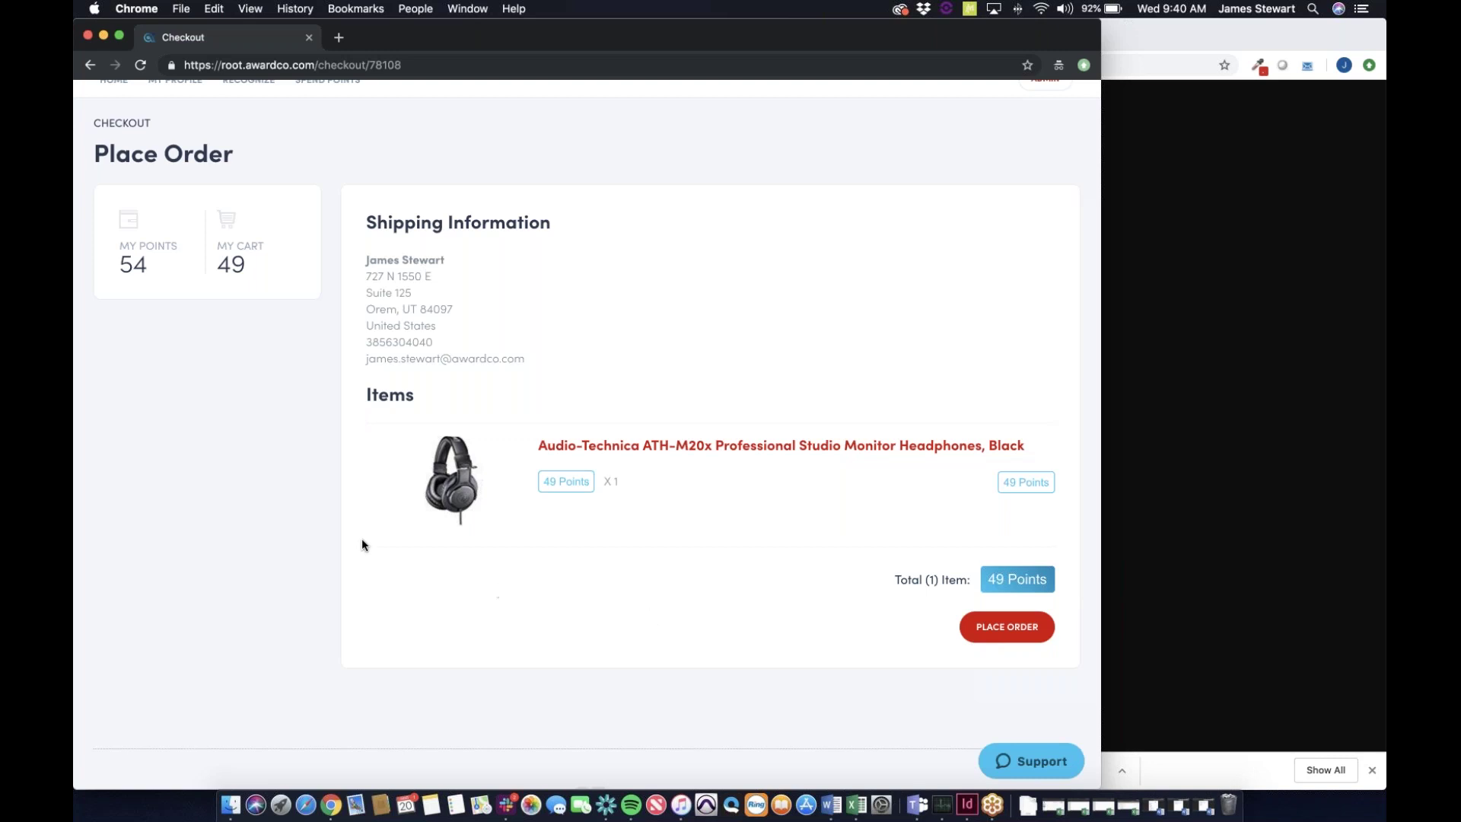
pyautogui.scroll(3, 310, 499)
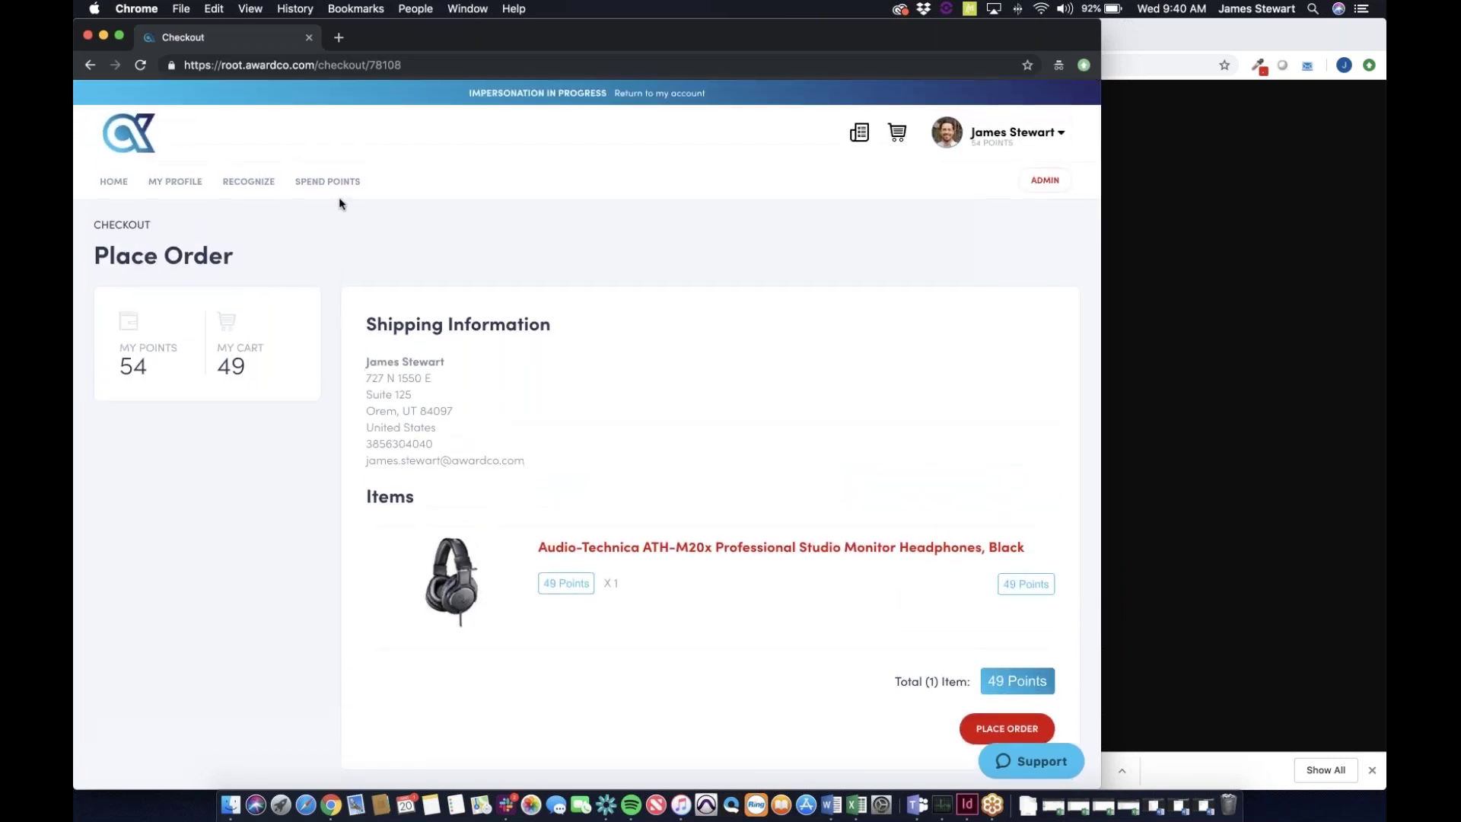
# Open the Hotels page for spending points and set the destination to Los Angeles, California, United States.
pyautogui.moveTo(326, 185)
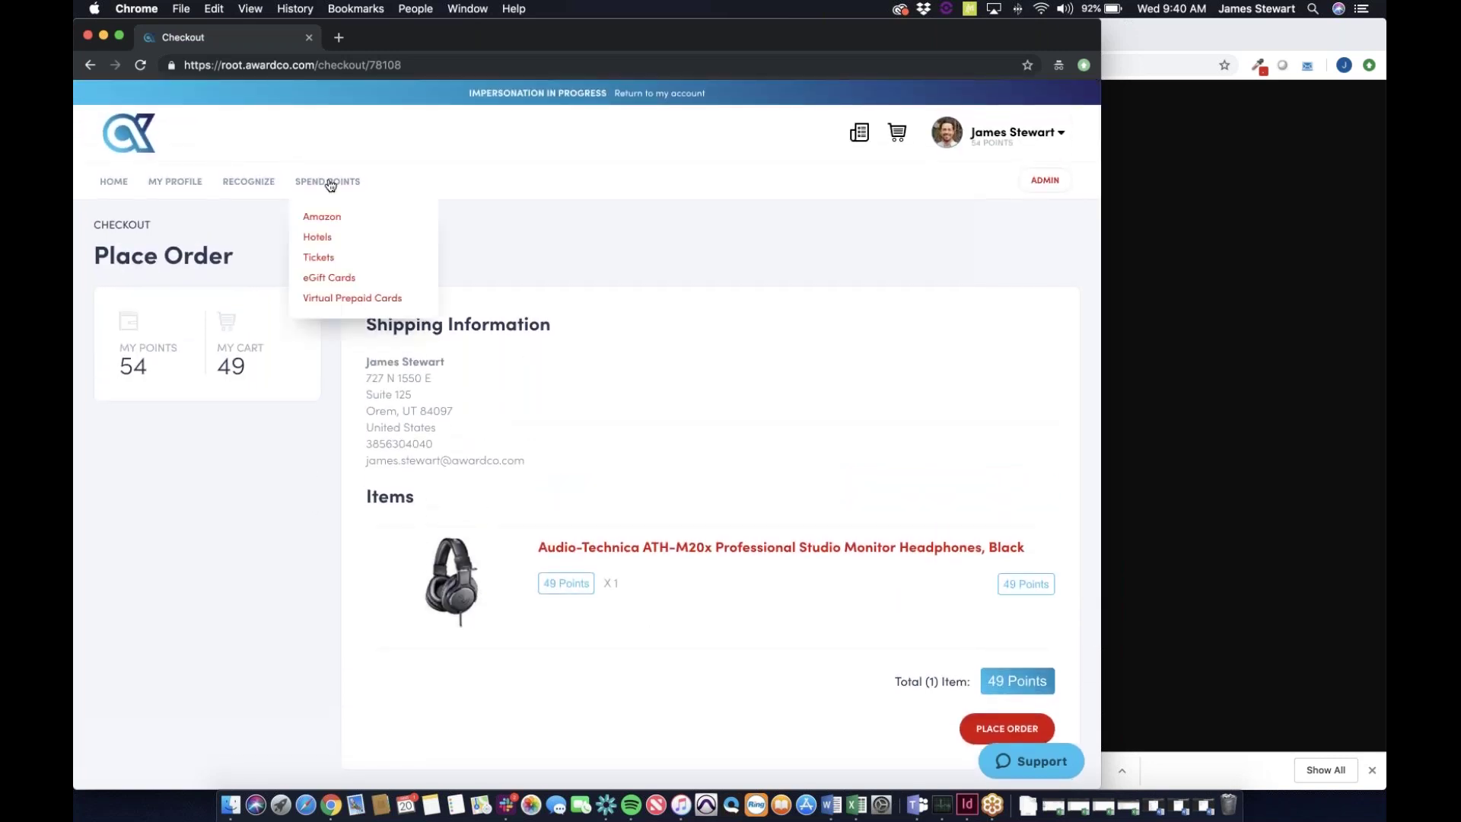
pyautogui.click(326, 237)
pyautogui.click(443, 348)
pyautogui.write('los')
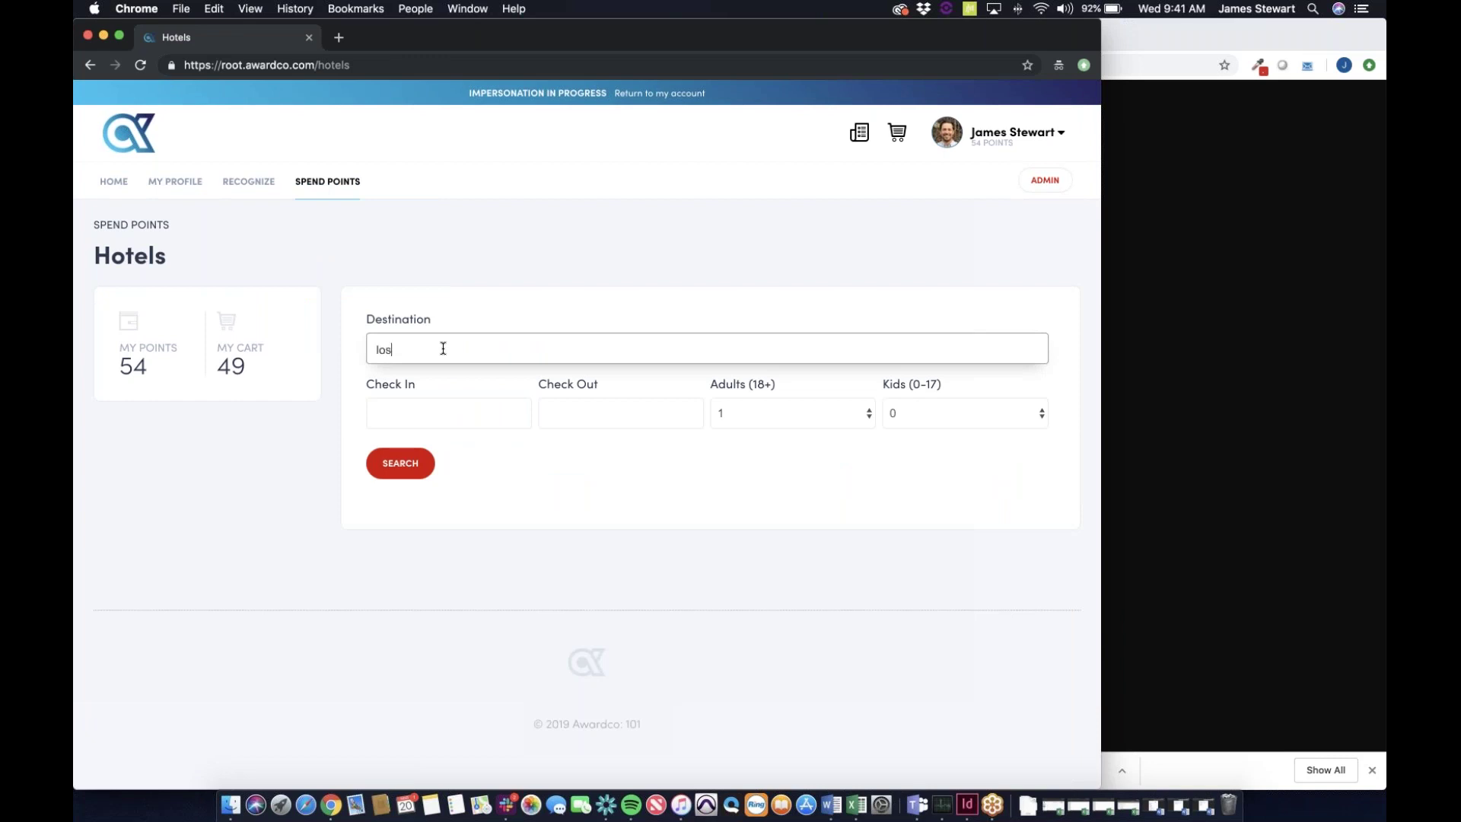
pyautogui.write(' angel')
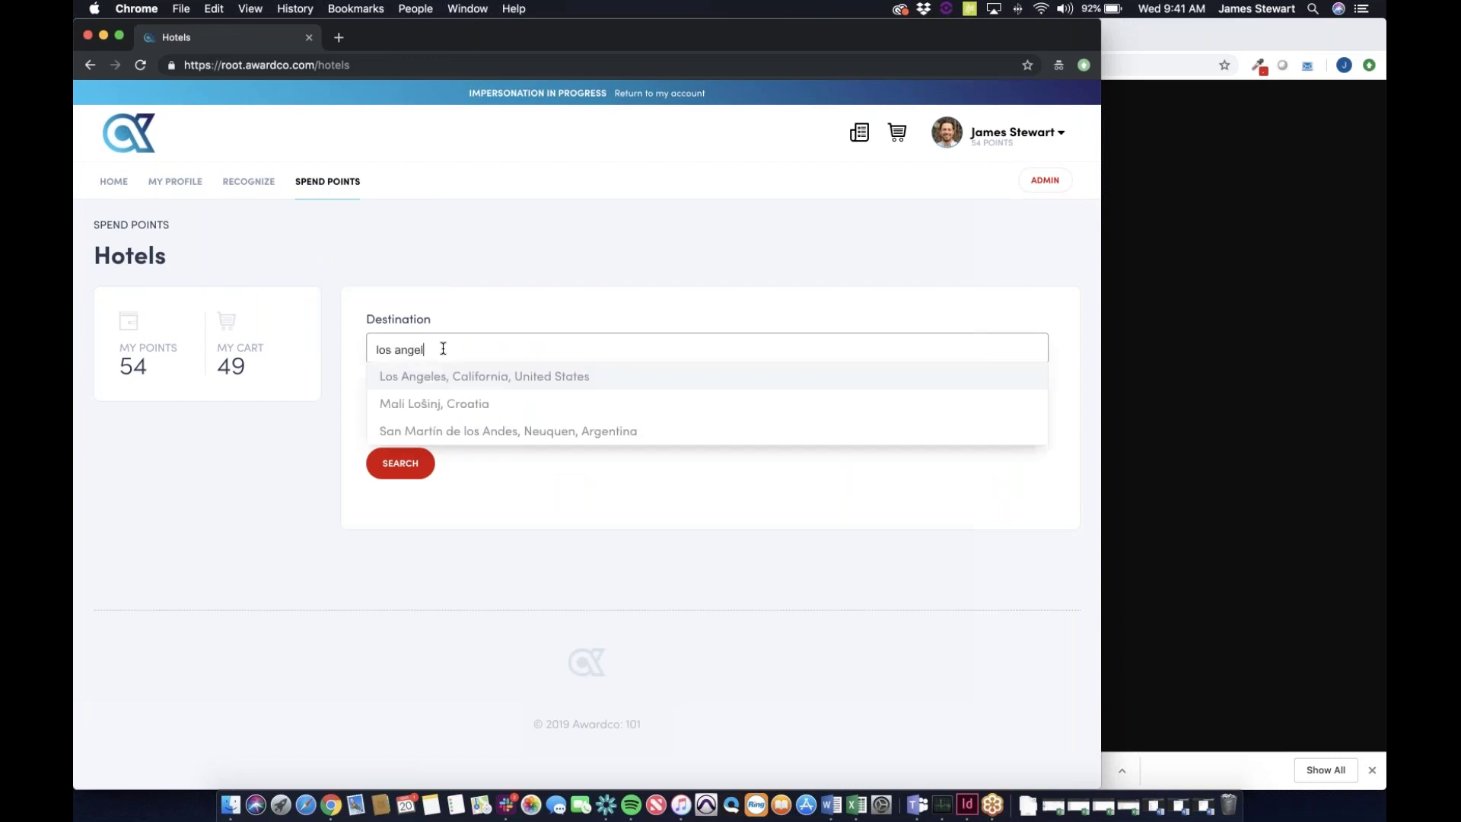
pyautogui.click(437, 376)
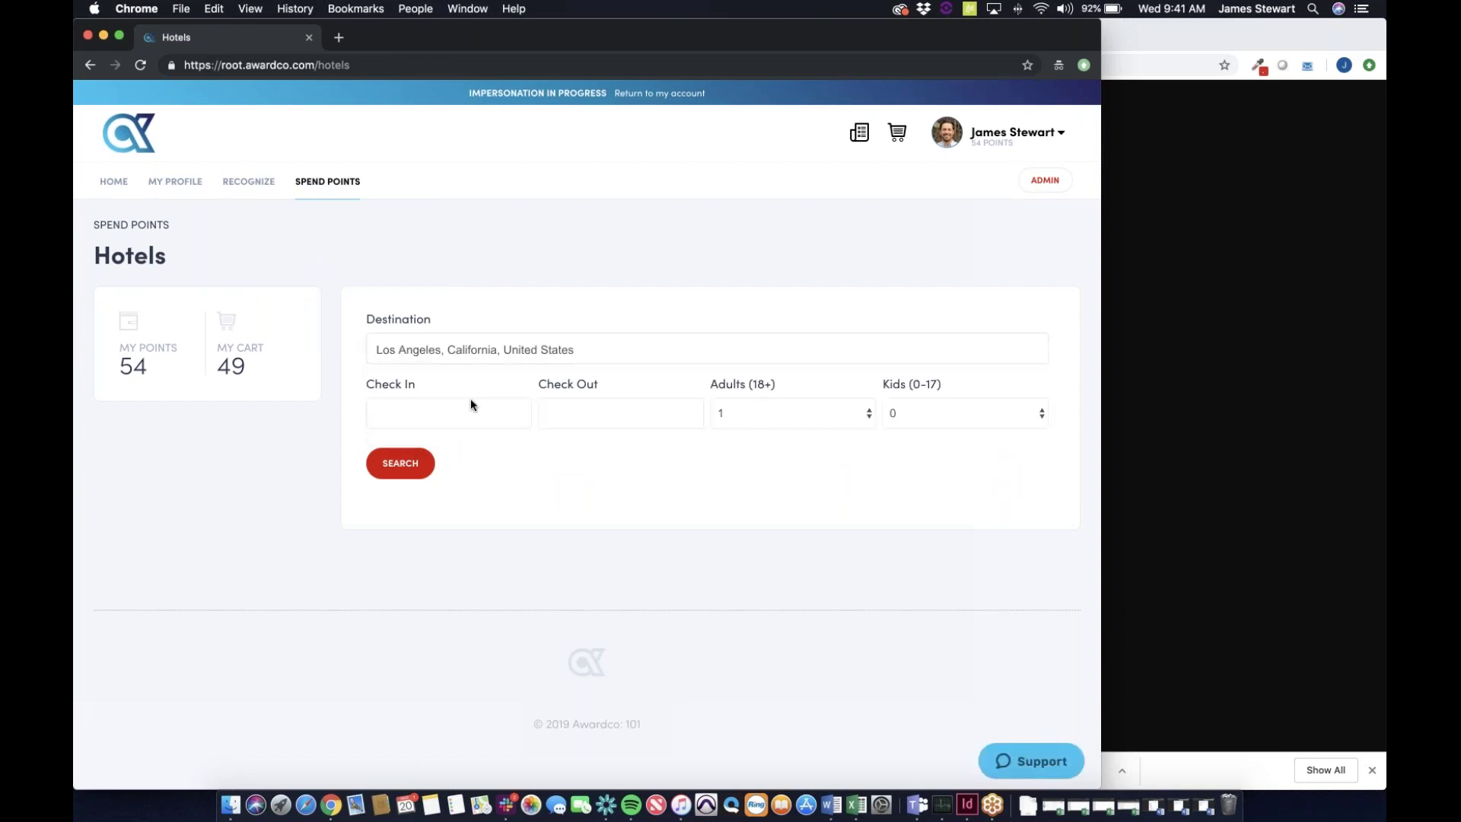
# Search Los Angeles hotels with check-in 03/21/2019 and check-out 03/22/2019, and browse the hotel results.
pyautogui.click(444, 421)
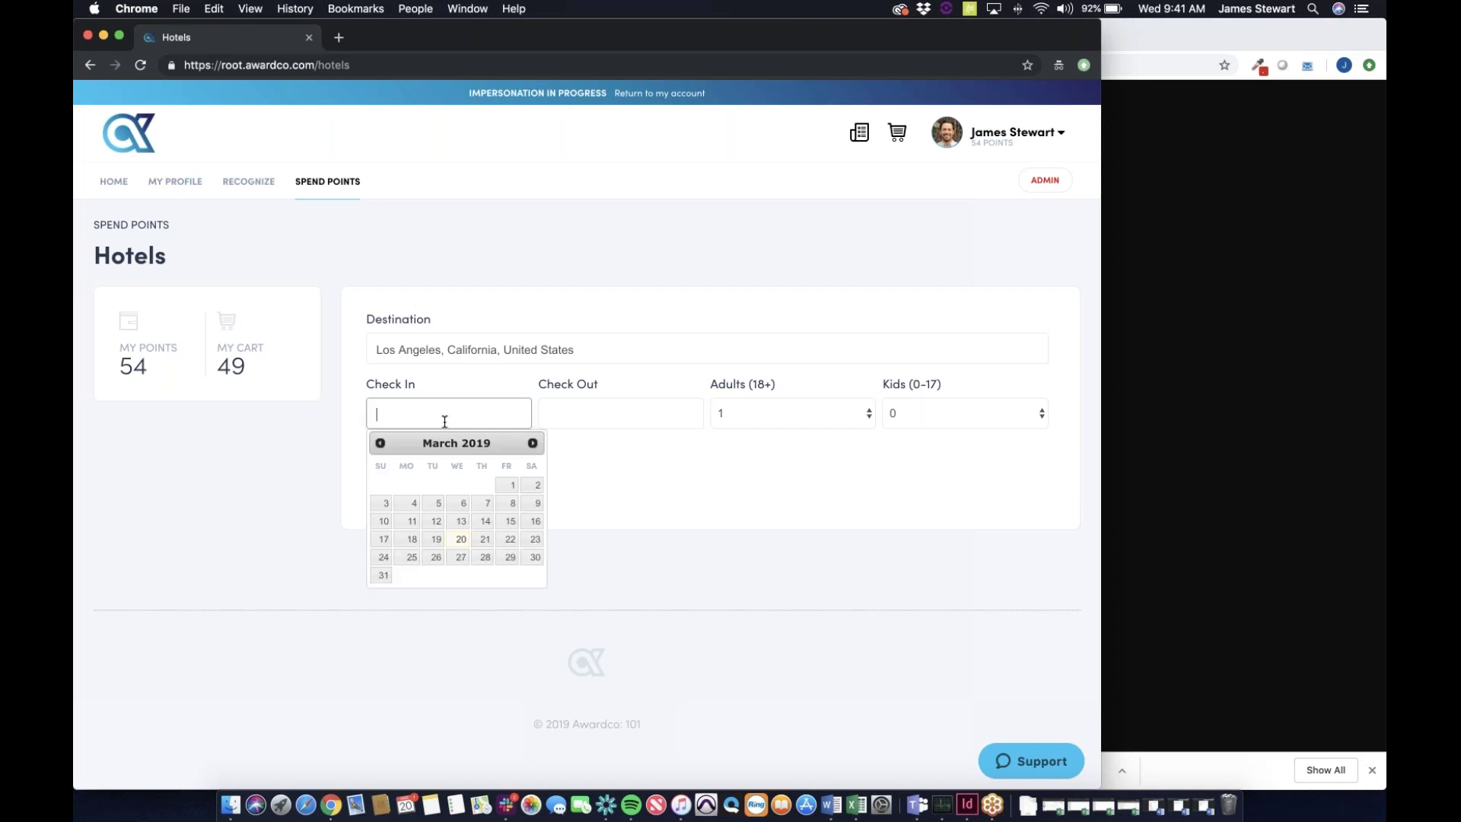
pyautogui.click(487, 542)
pyautogui.click(606, 407)
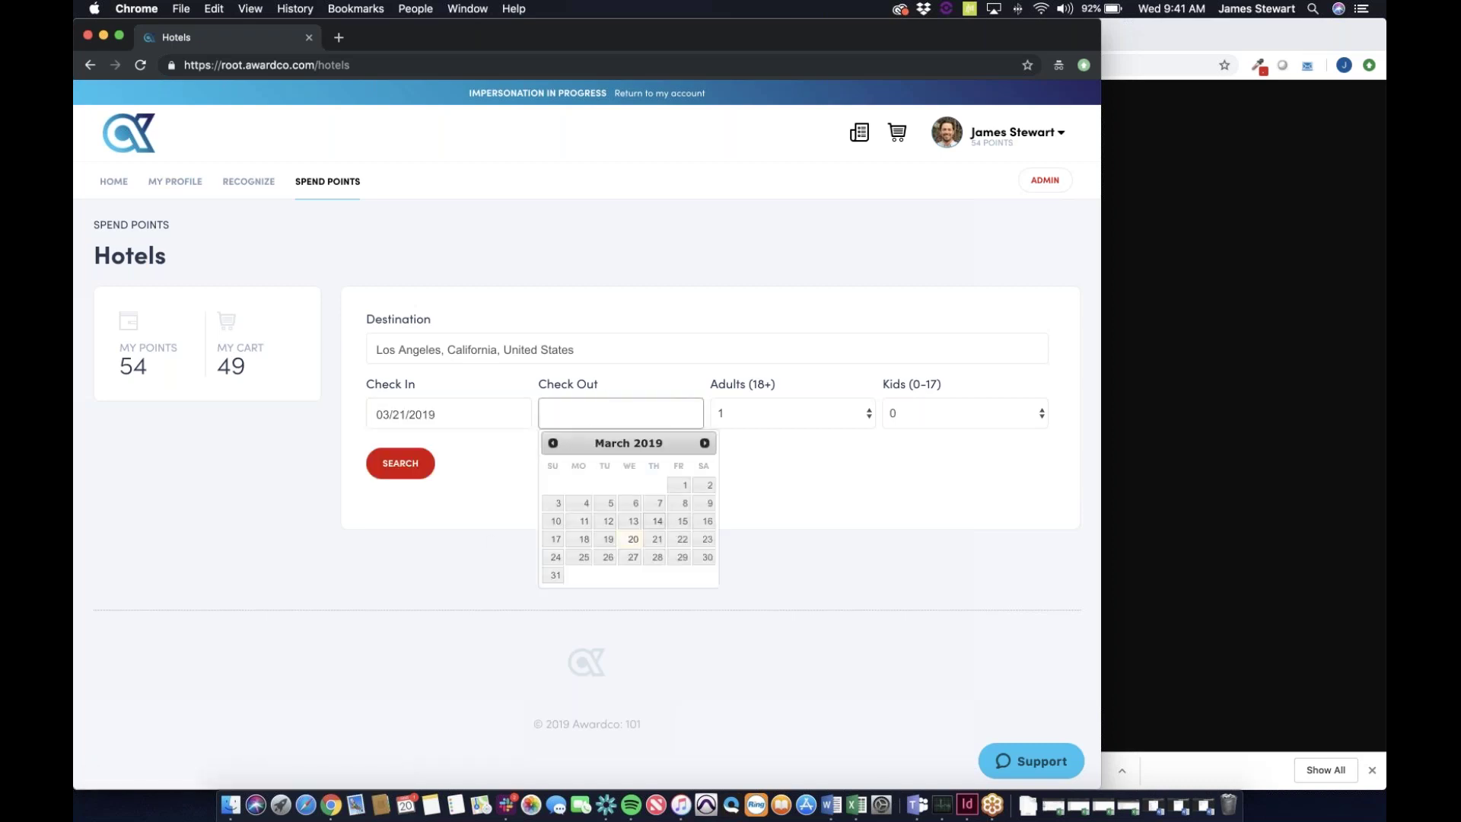
pyautogui.click(682, 539)
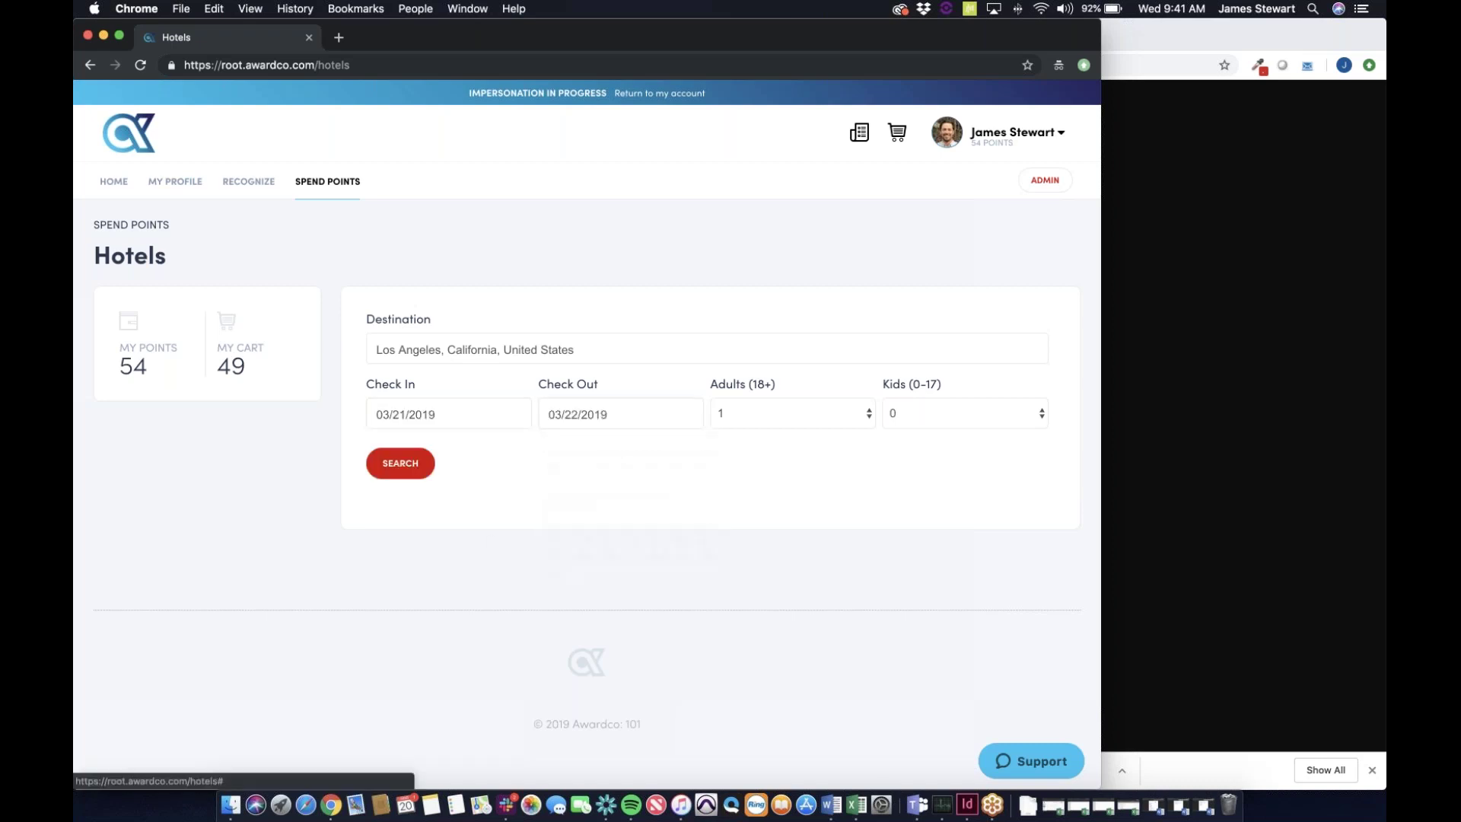
pyautogui.click(397, 470)
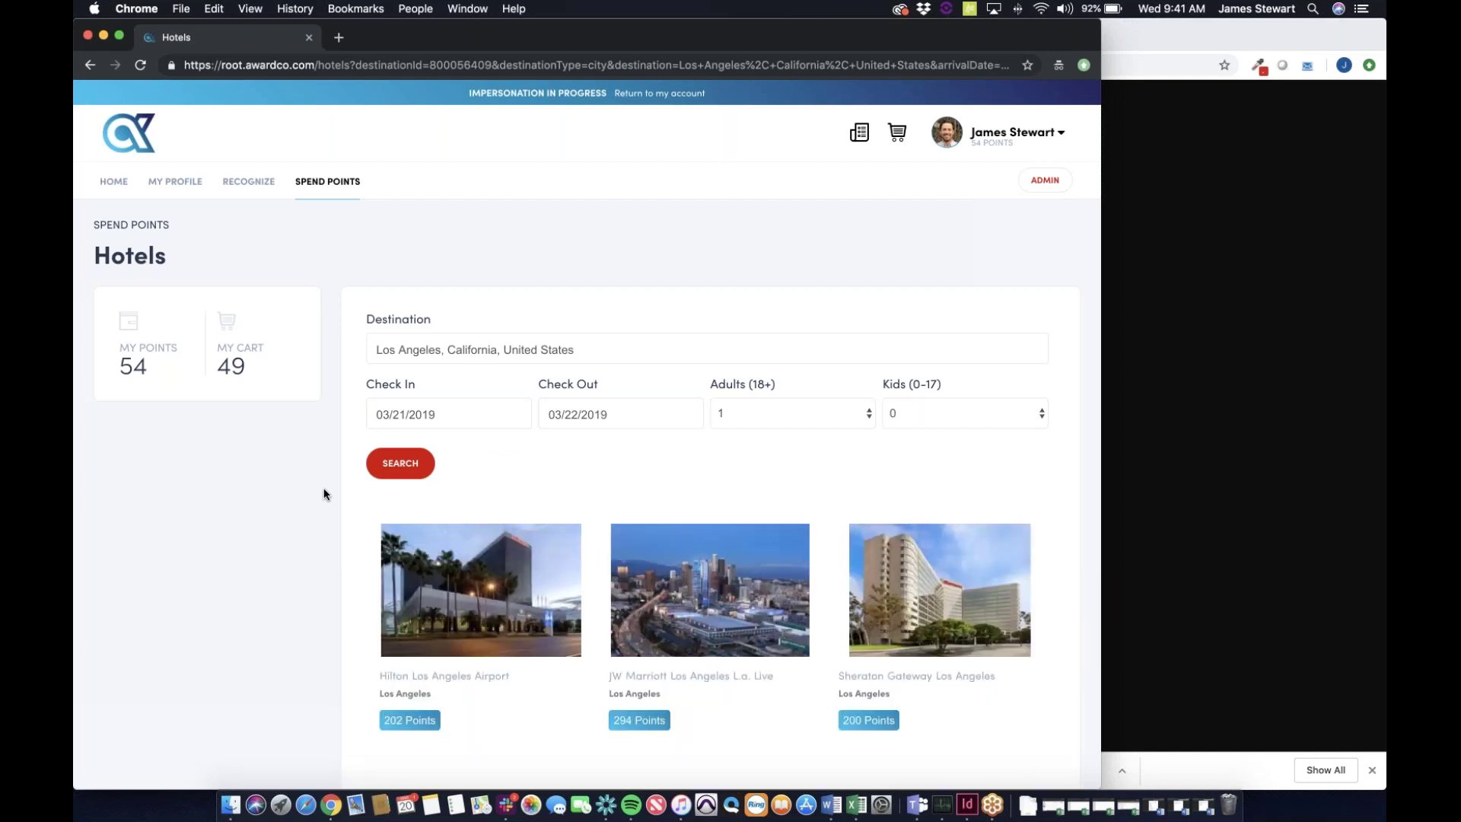
pyautogui.scroll(-2, 322, 493)
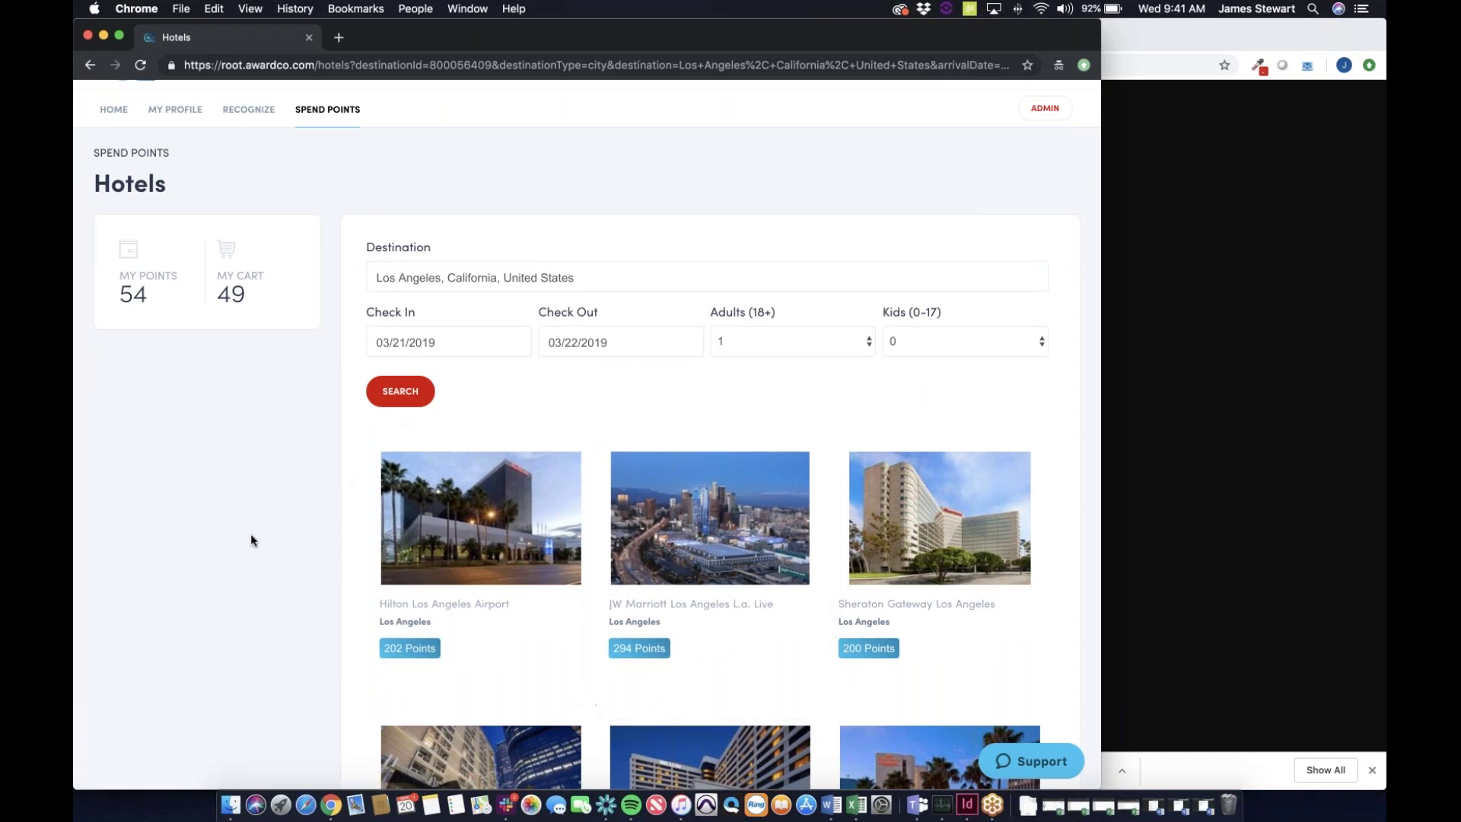
pyautogui.scroll(-7, 251, 539)
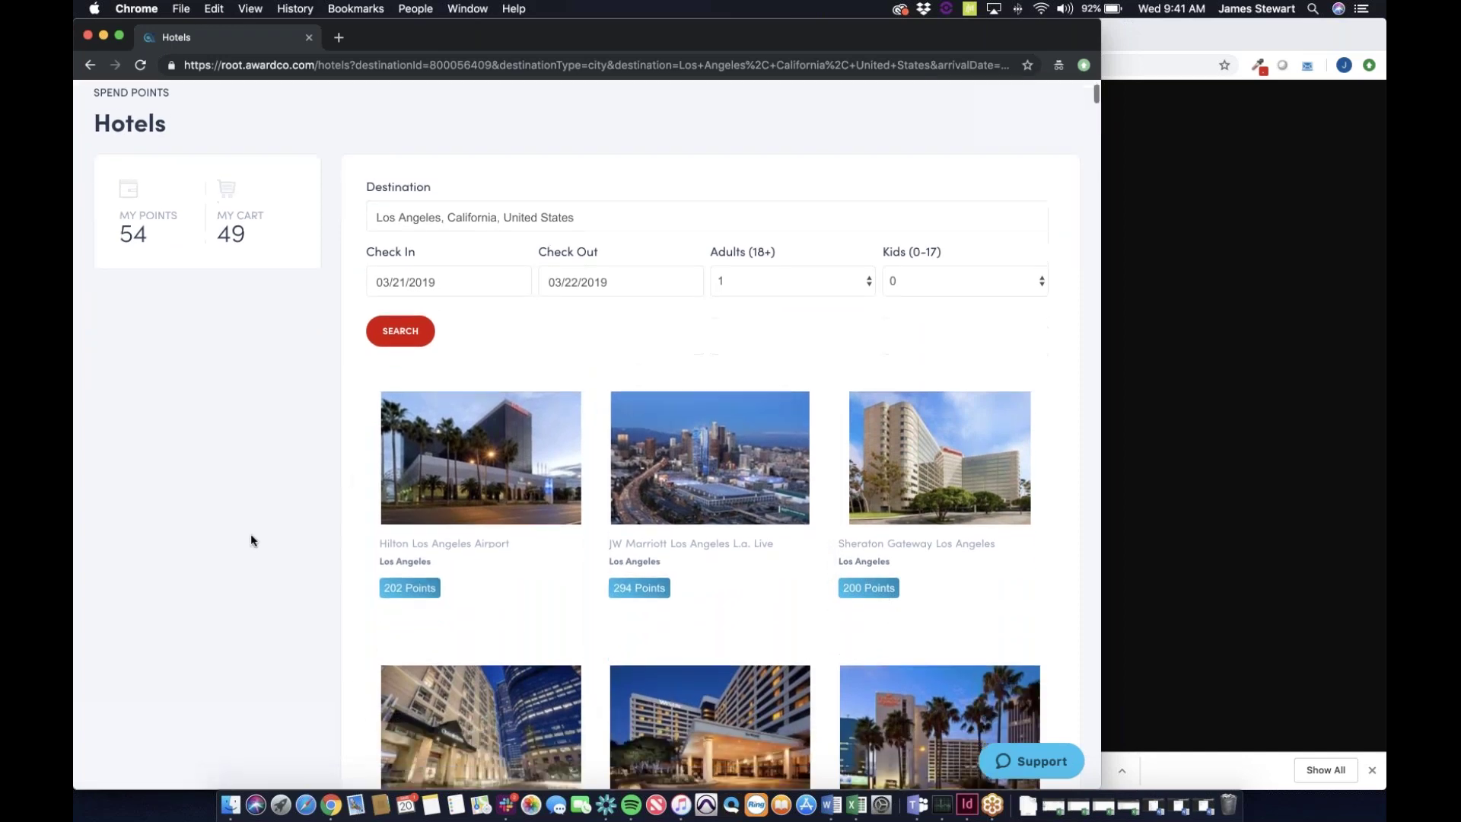
pyautogui.scroll(6, 251, 539)
pyautogui.scroll(2, 251, 539)
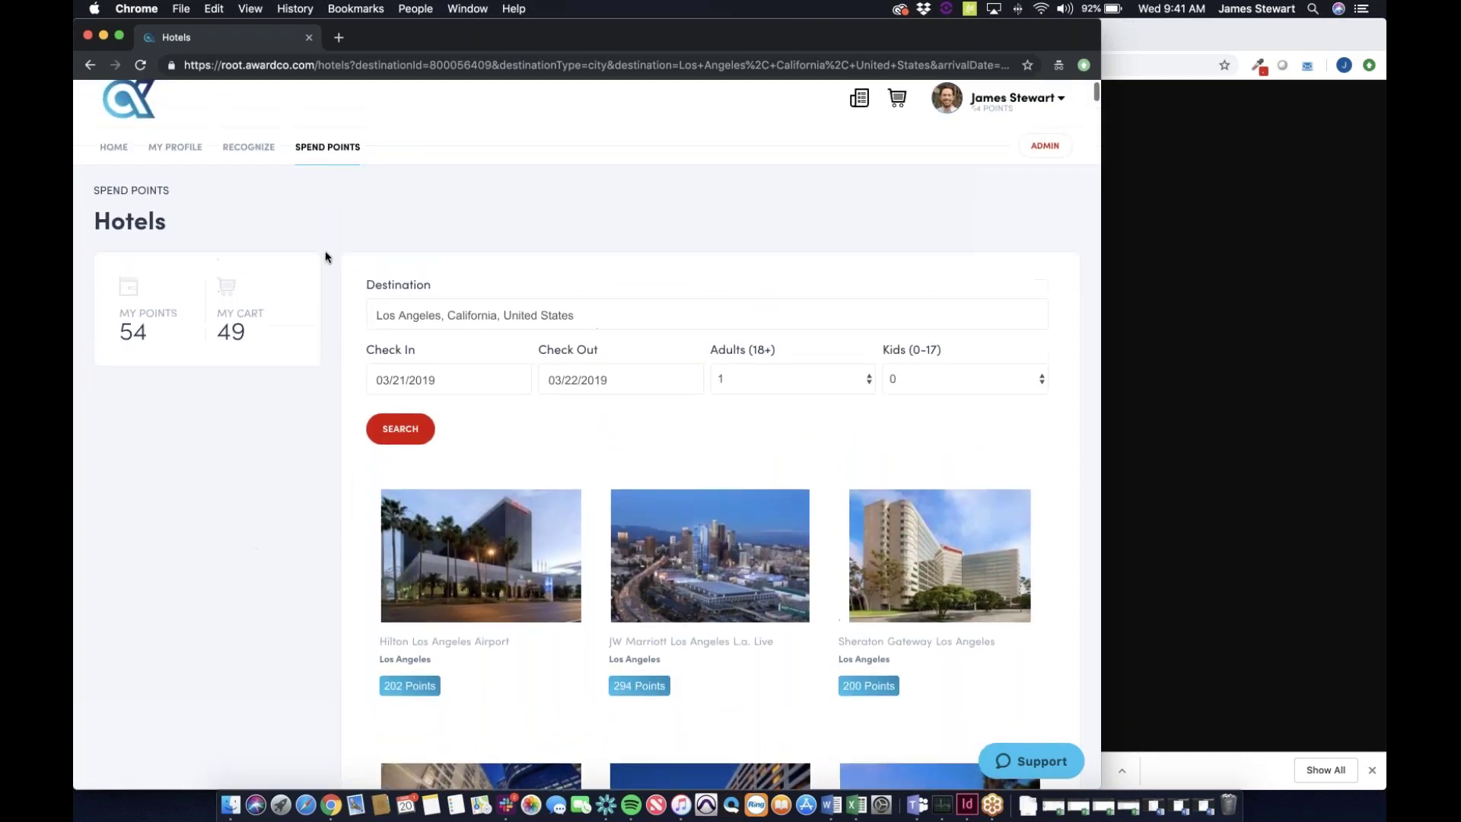
# Open the Tickets page for spending points, search events for "Utah Jazz" and look through the listed games.
pyautogui.moveTo(327, 147)
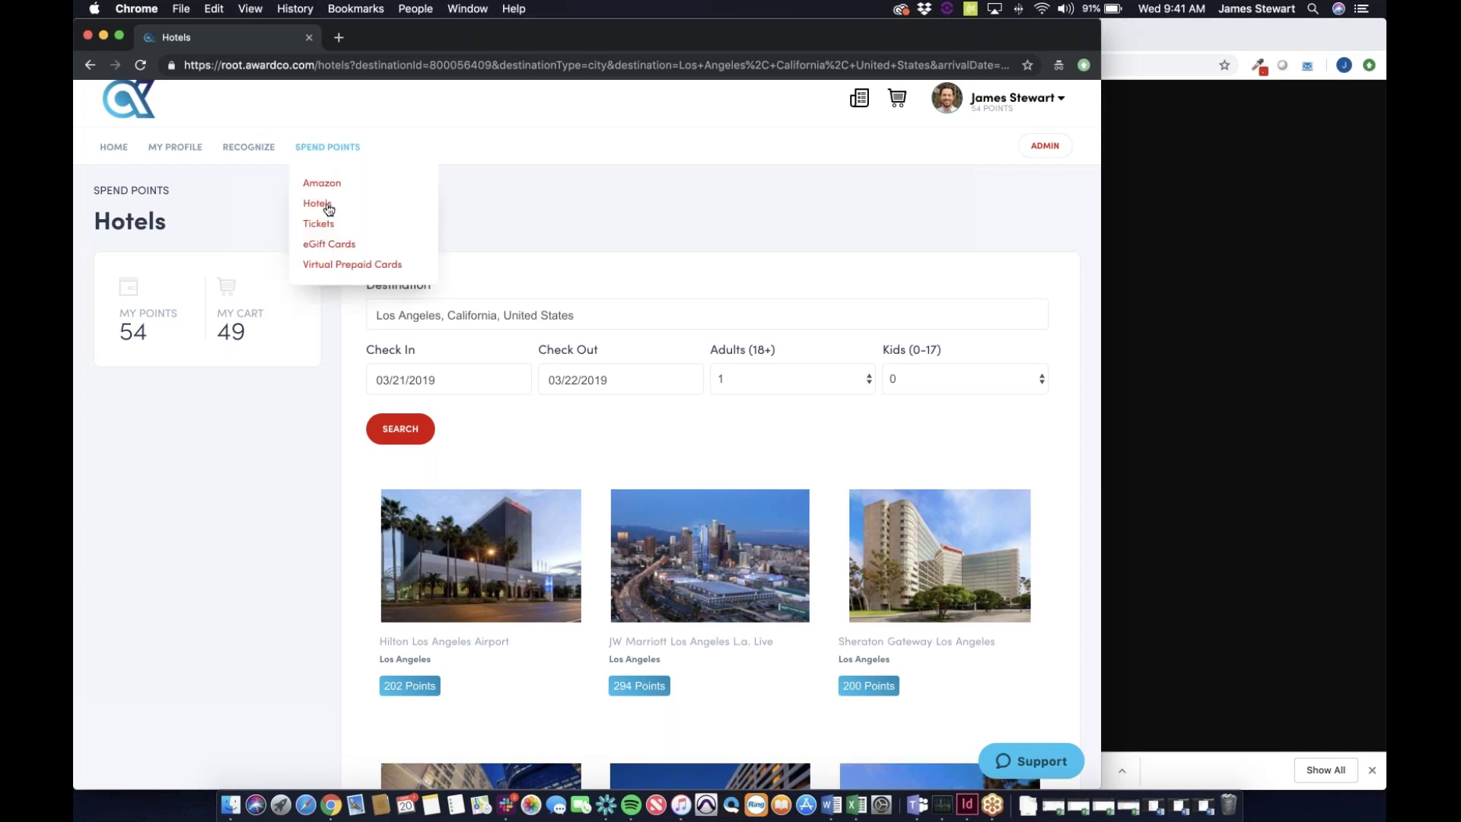
pyautogui.click(329, 225)
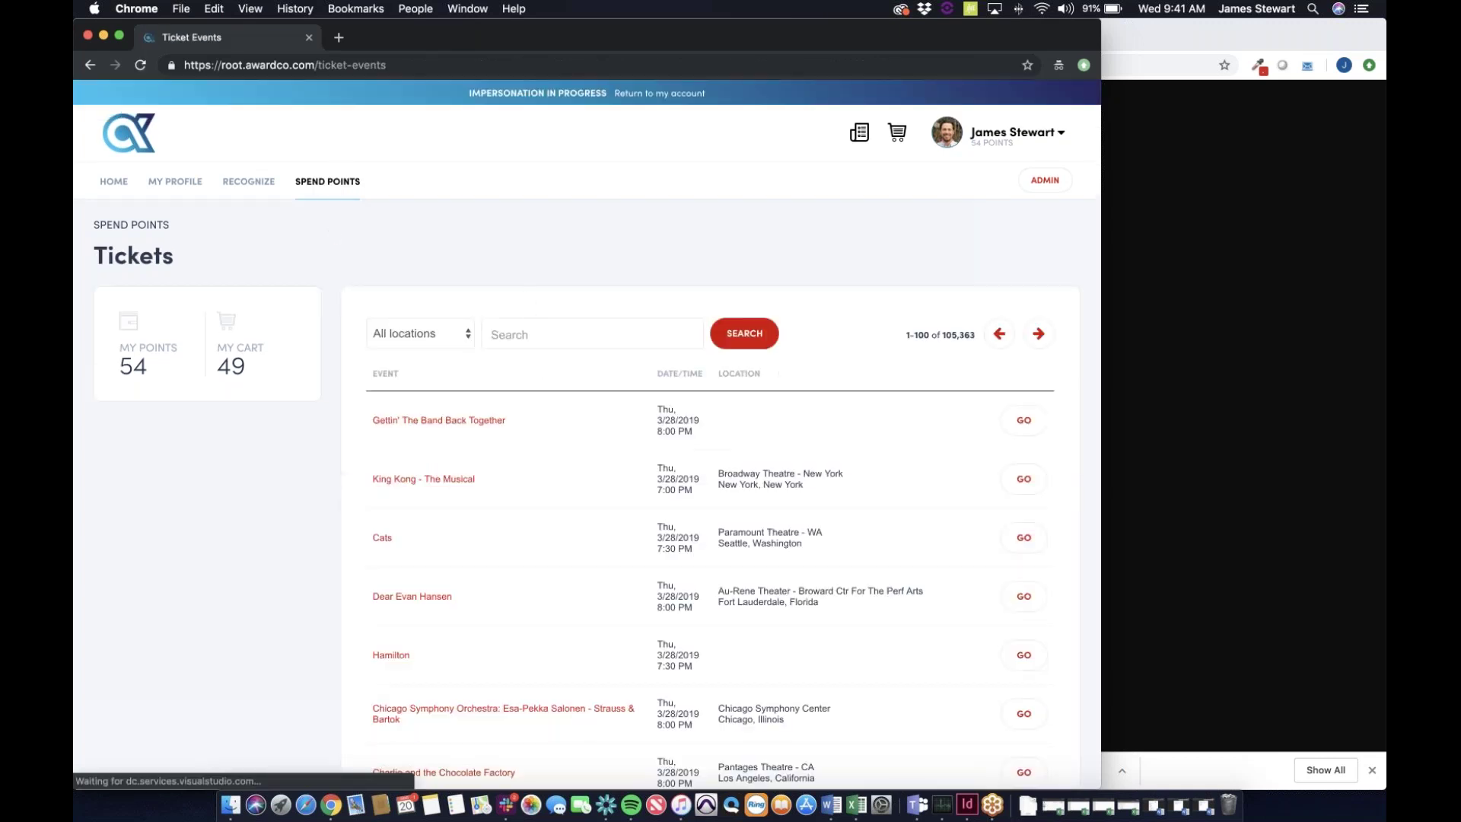
pyautogui.click(528, 334)
pyautogui.write('U')
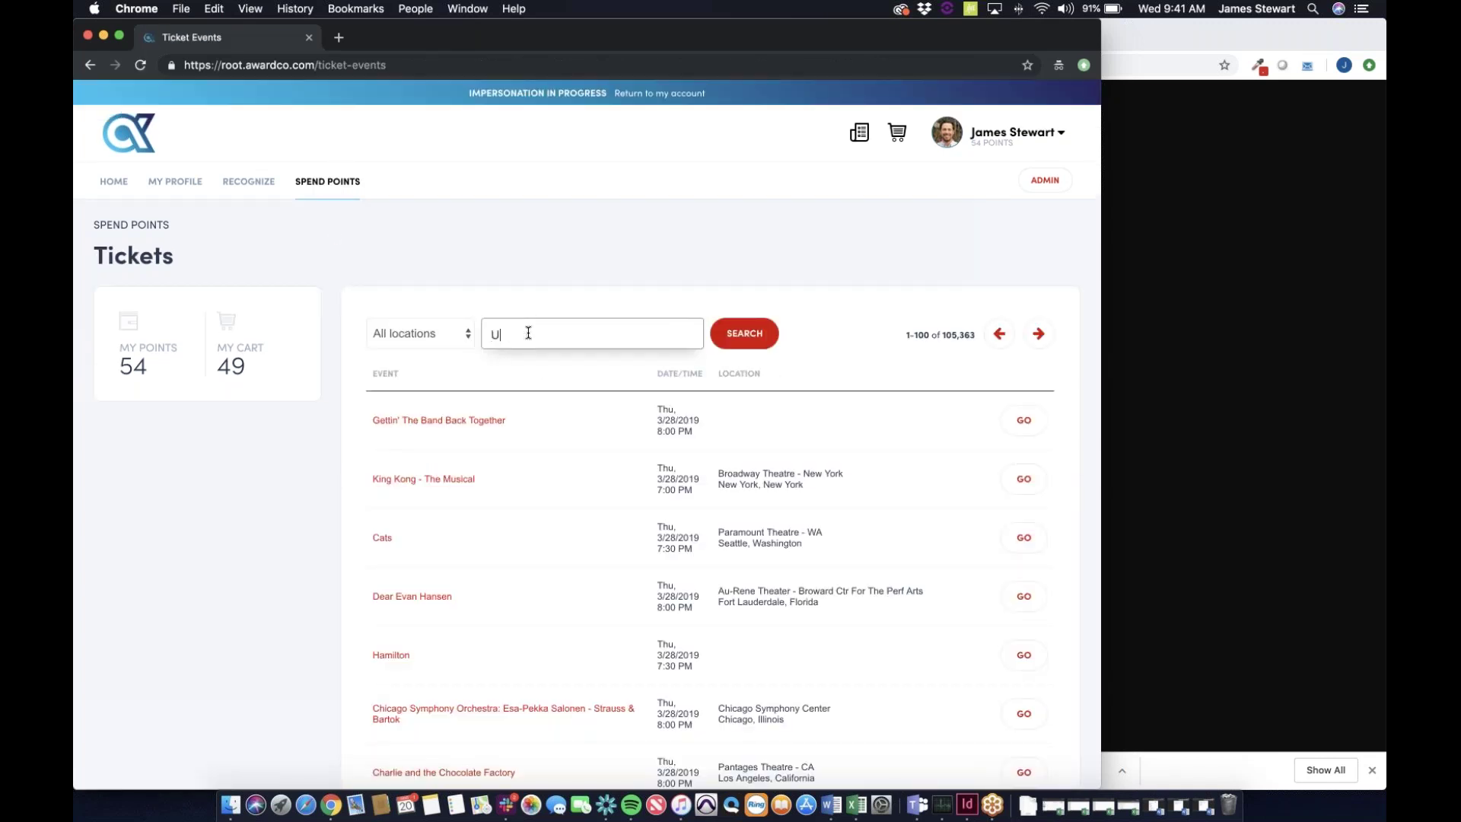
pyautogui.write('tah Jazz')
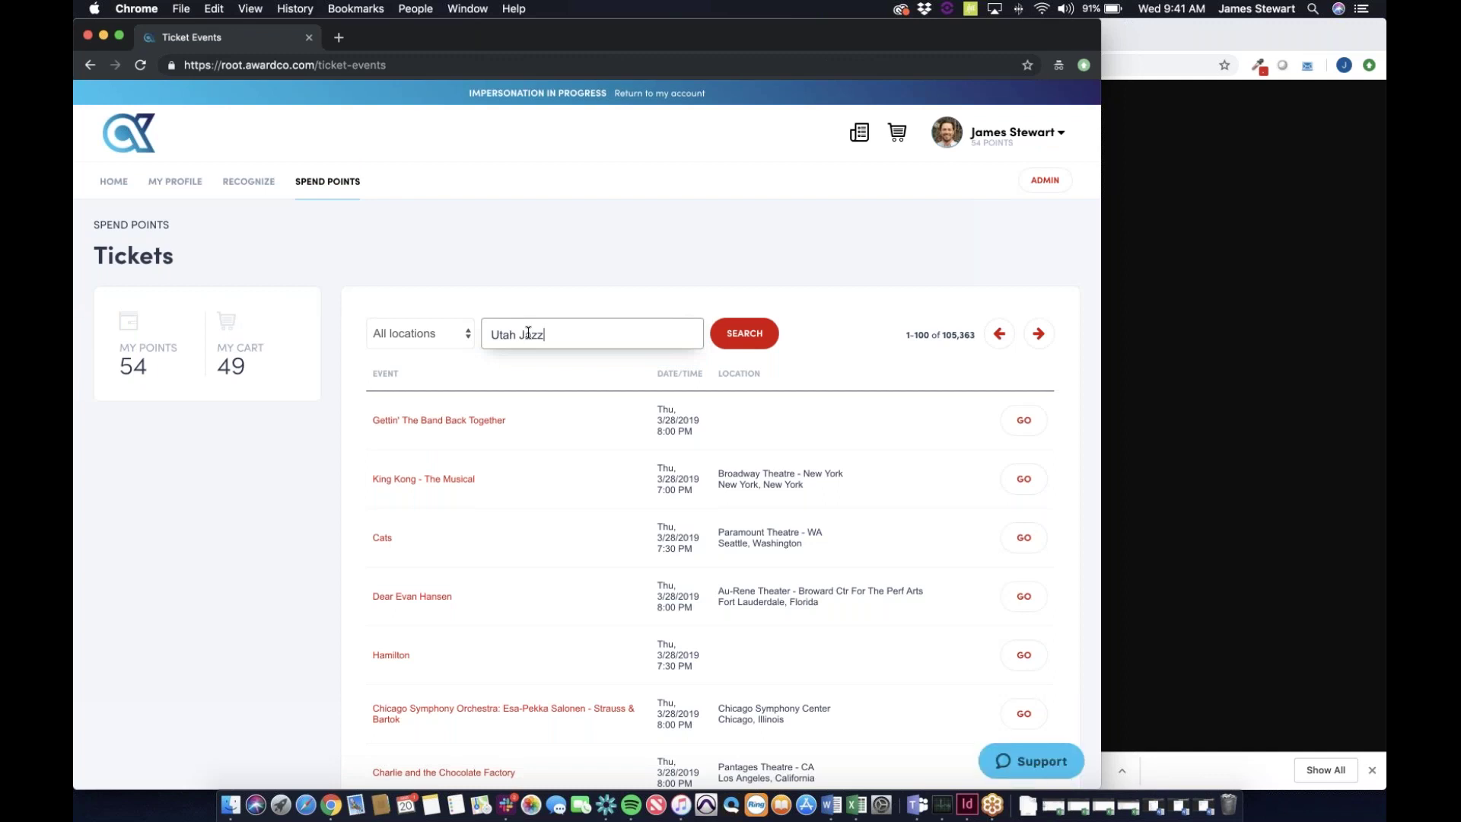
pyautogui.click(743, 337)
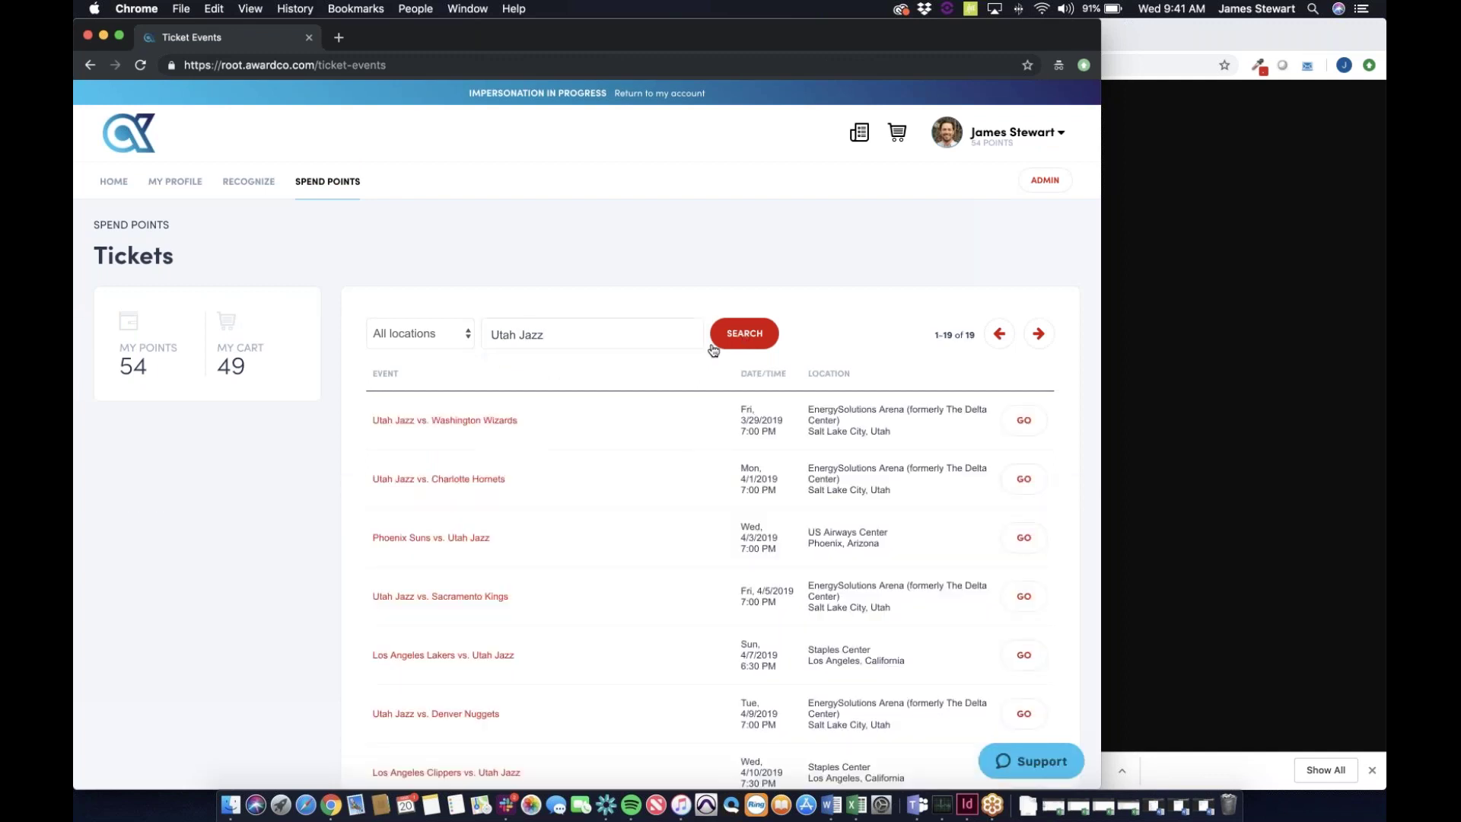
pyautogui.scroll(-5, 558, 441)
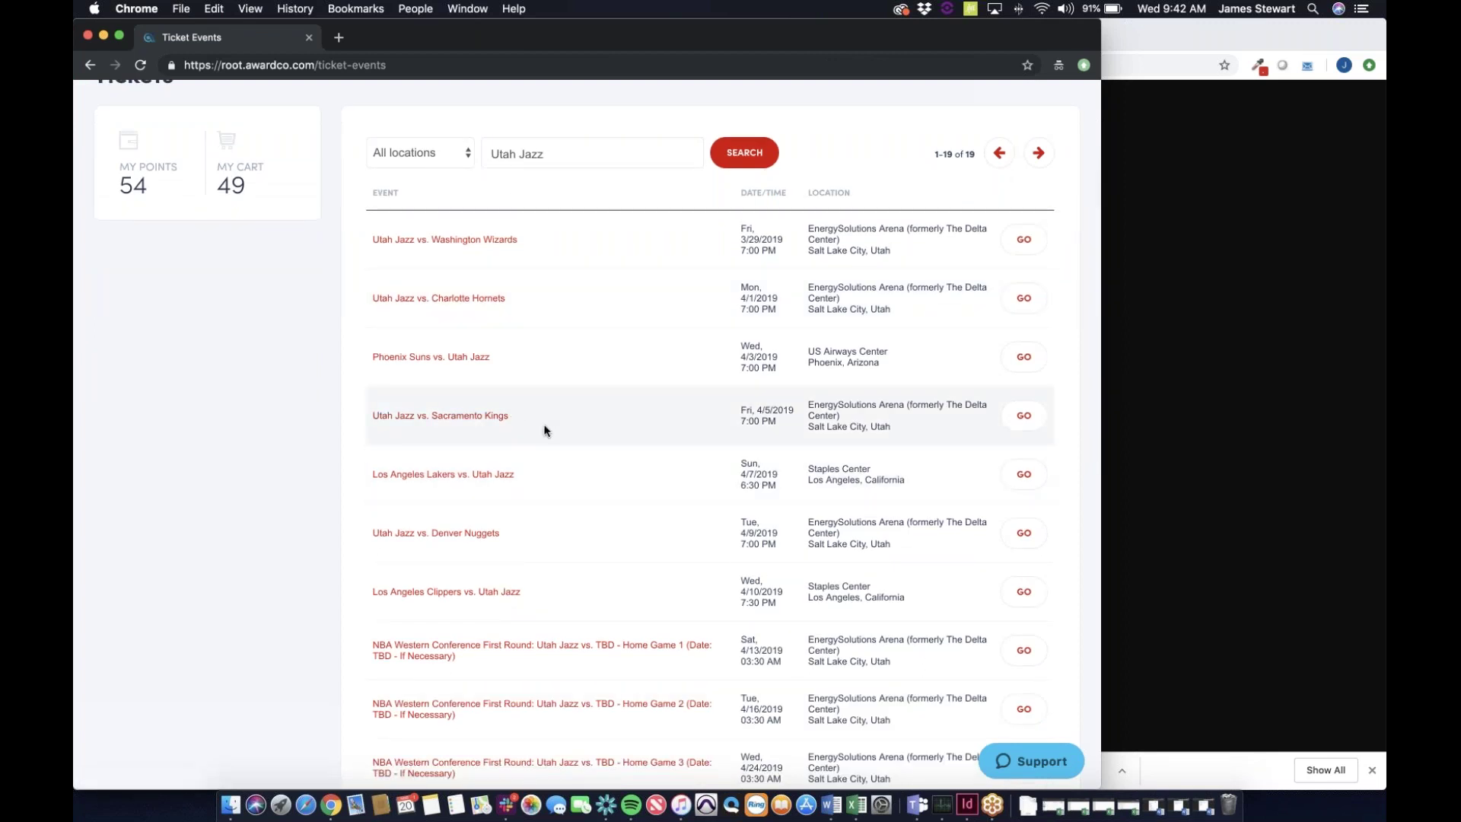
pyautogui.scroll(5, 545, 430)
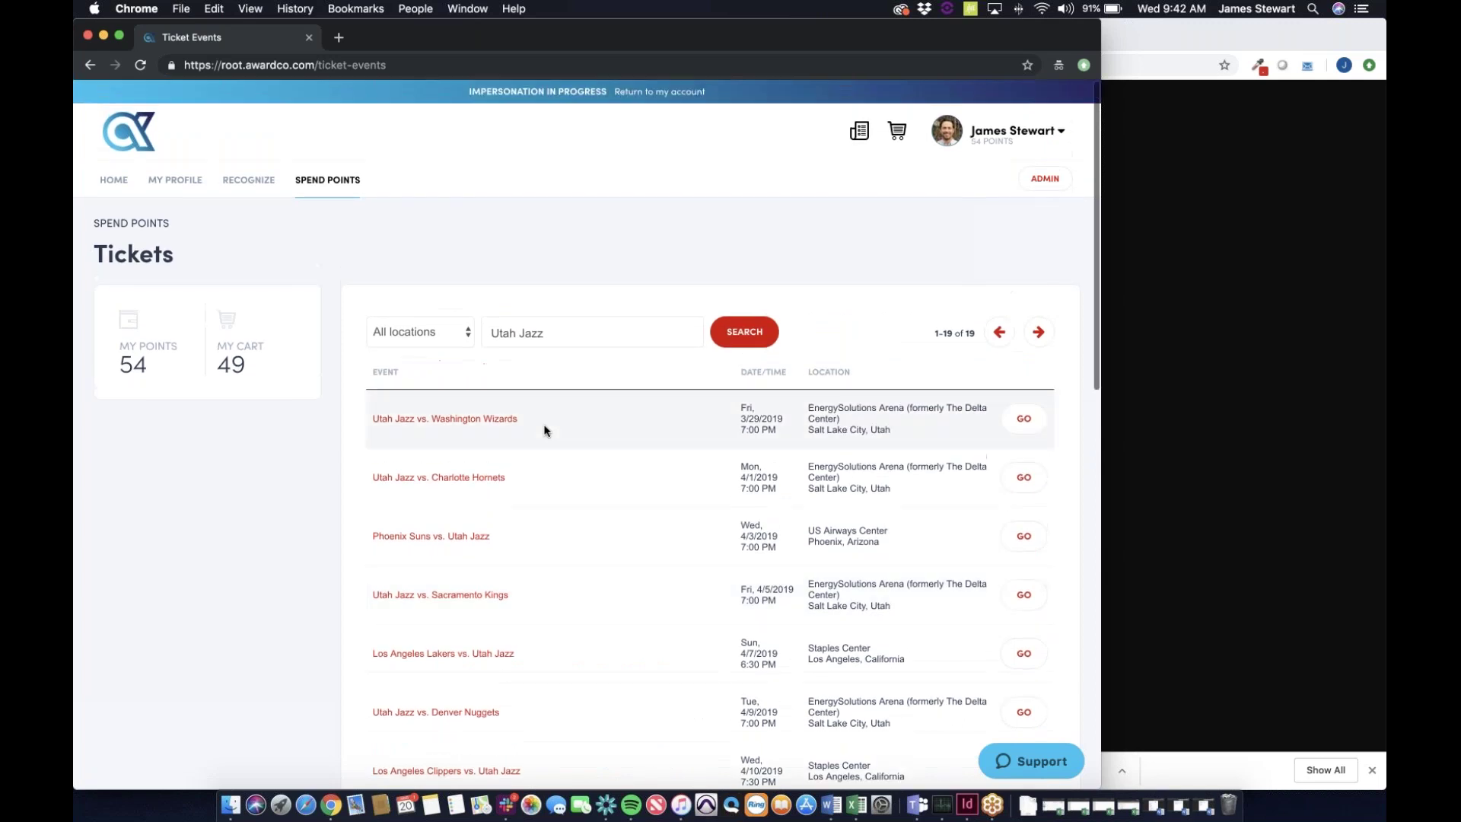
# Open the 1-800-FLOWERS.COM card from the eGift Cards catalogue and view its fixed amount options.
pyautogui.moveTo(329, 183)
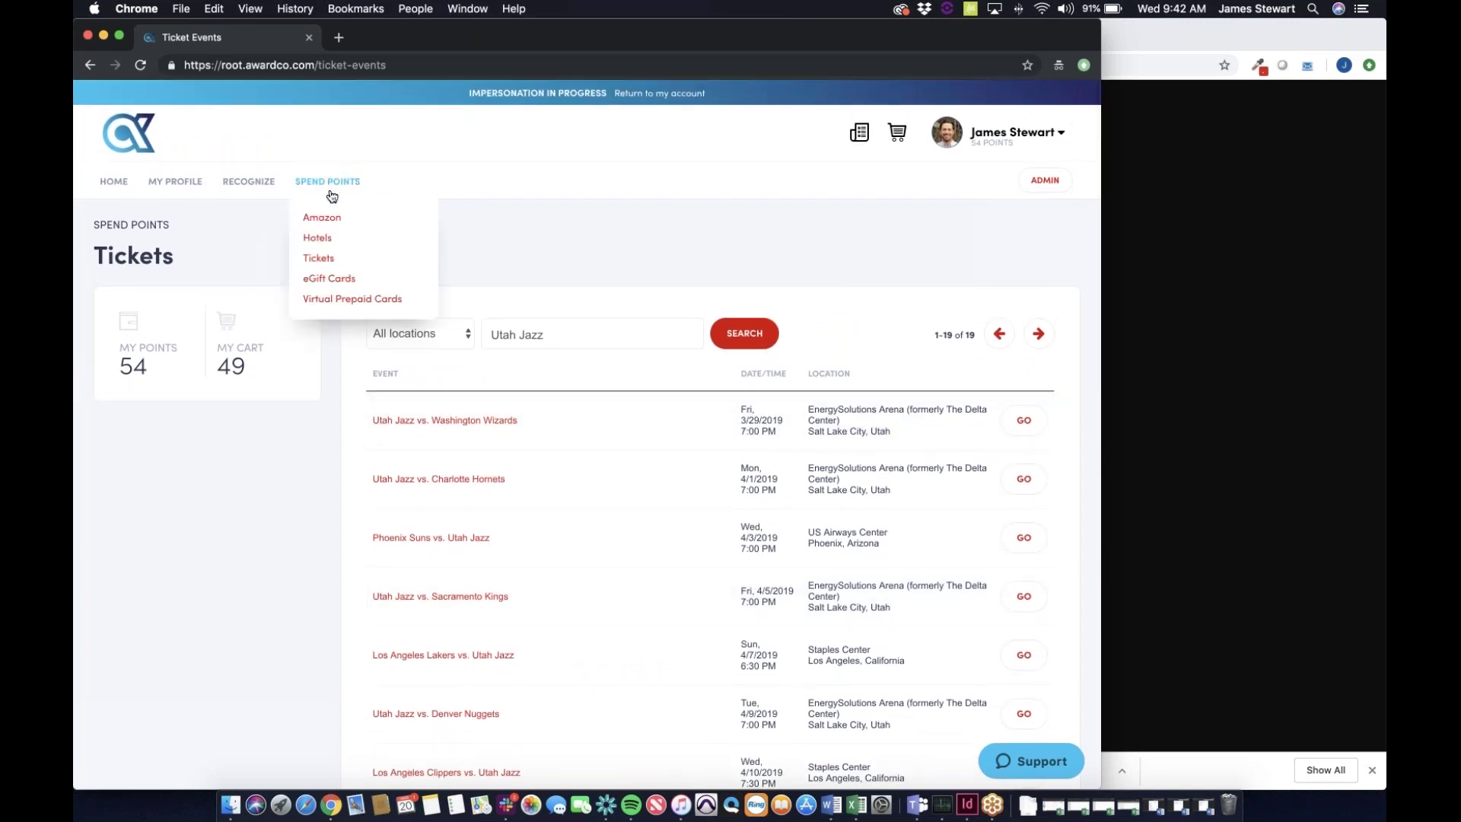
pyautogui.click(329, 278)
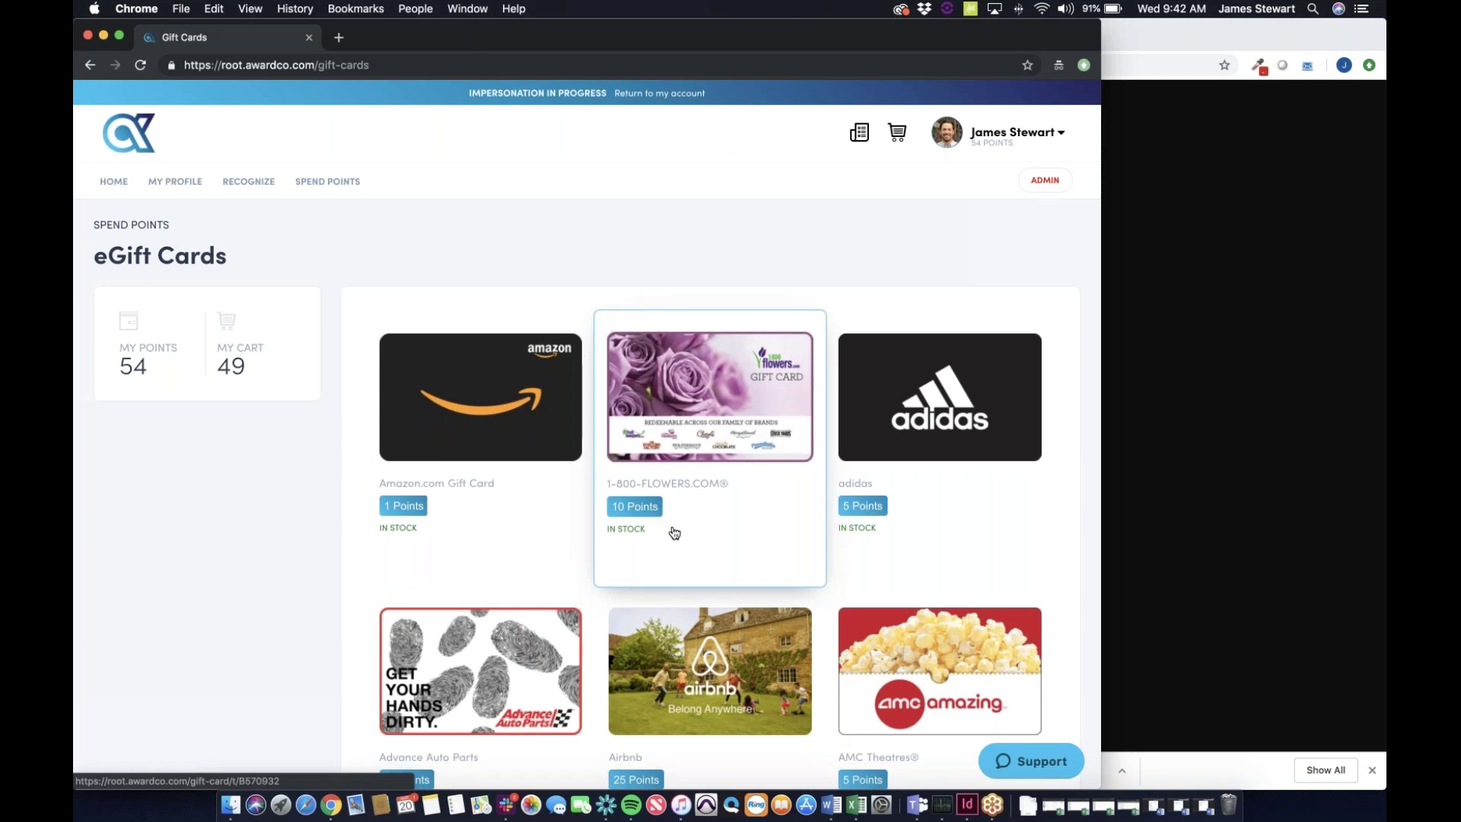
pyautogui.click(704, 415)
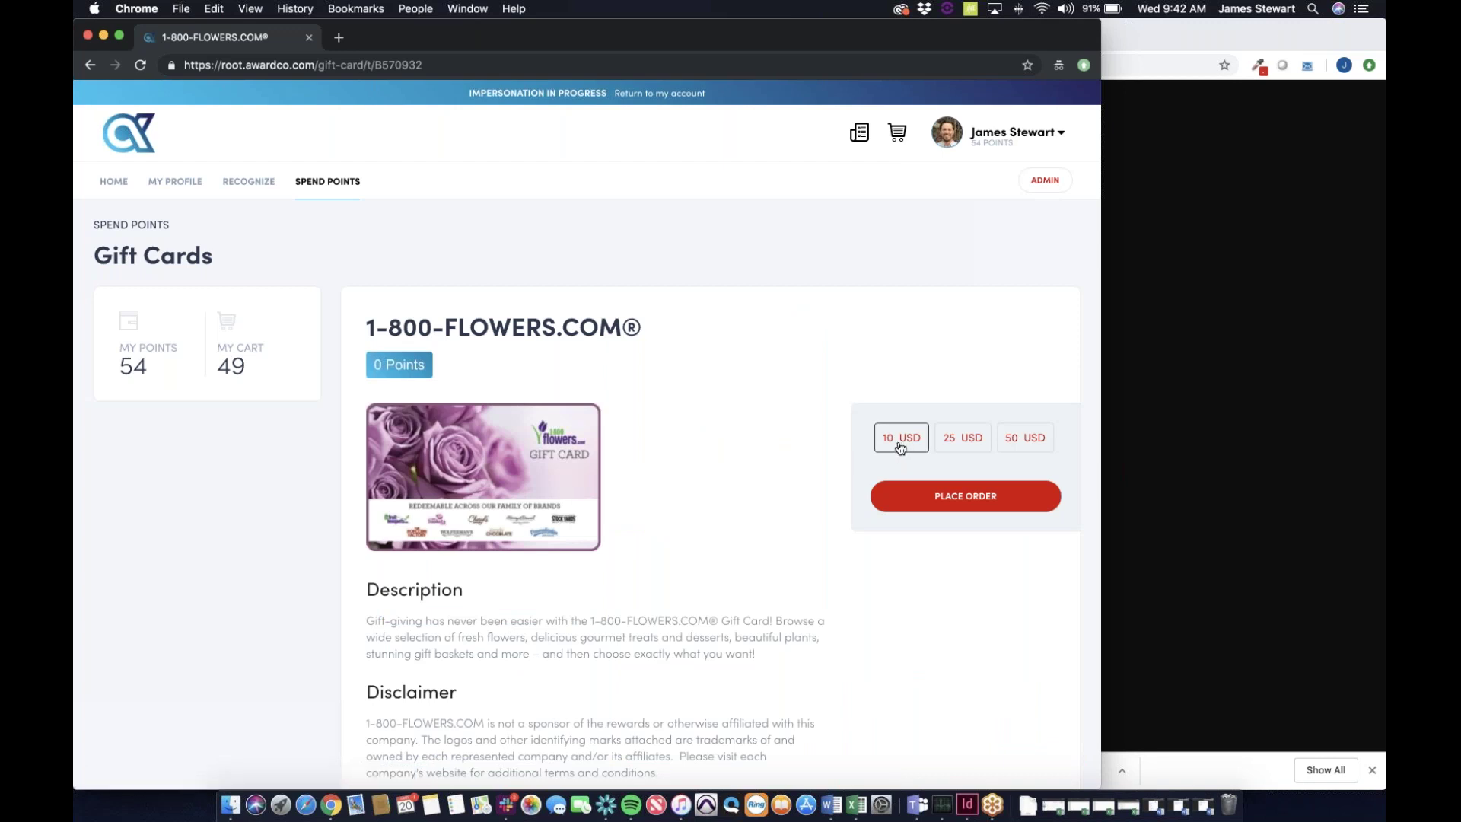
pyautogui.click(973, 446)
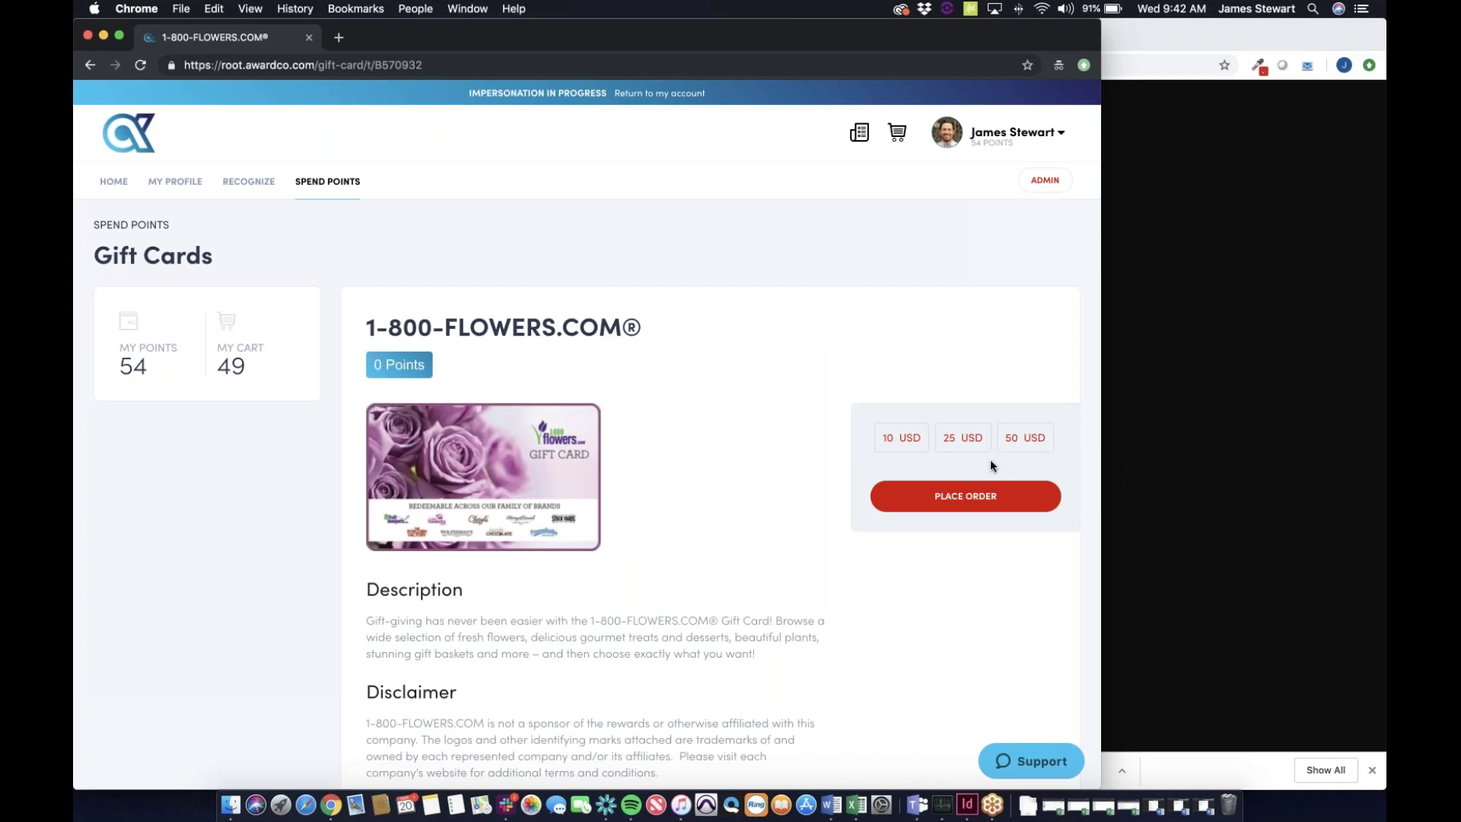
# Go back to the eGift Cards catalogue, open the Amazon.com Gift Card and set its amount to 54 USD.
pyautogui.moveTo(328, 197)
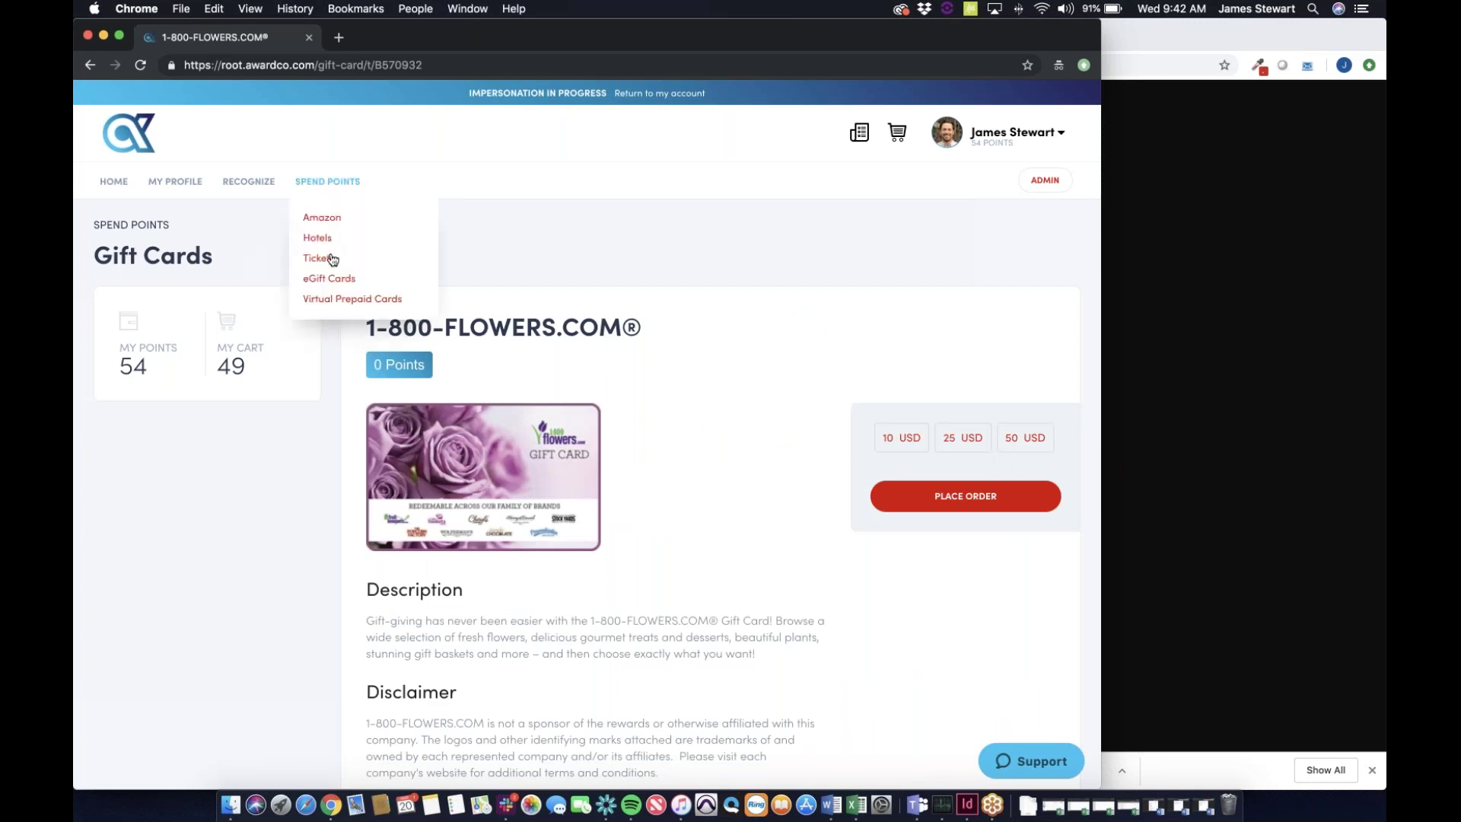
pyautogui.click(332, 283)
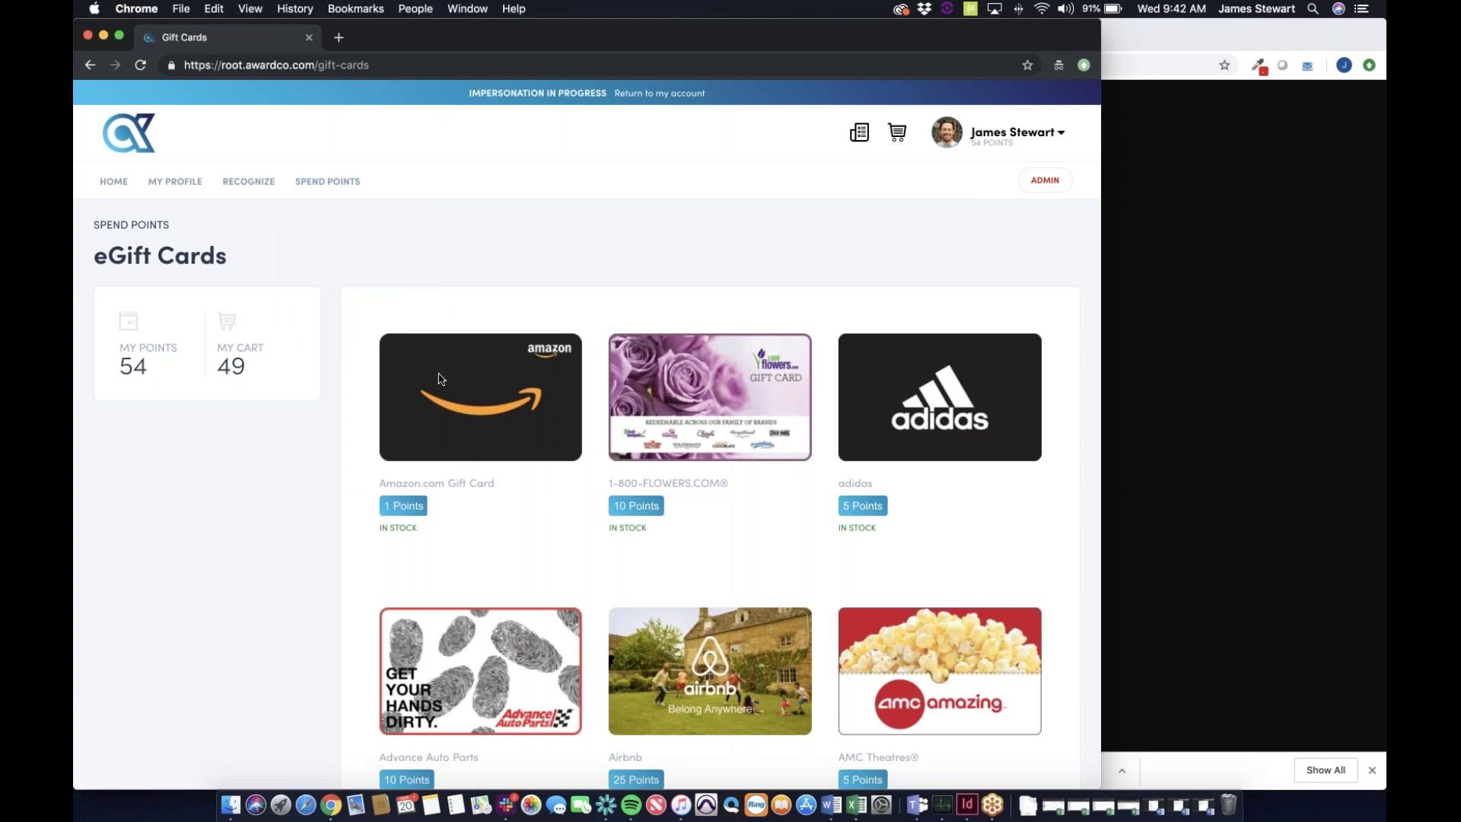
pyautogui.click(490, 401)
pyautogui.click(960, 454)
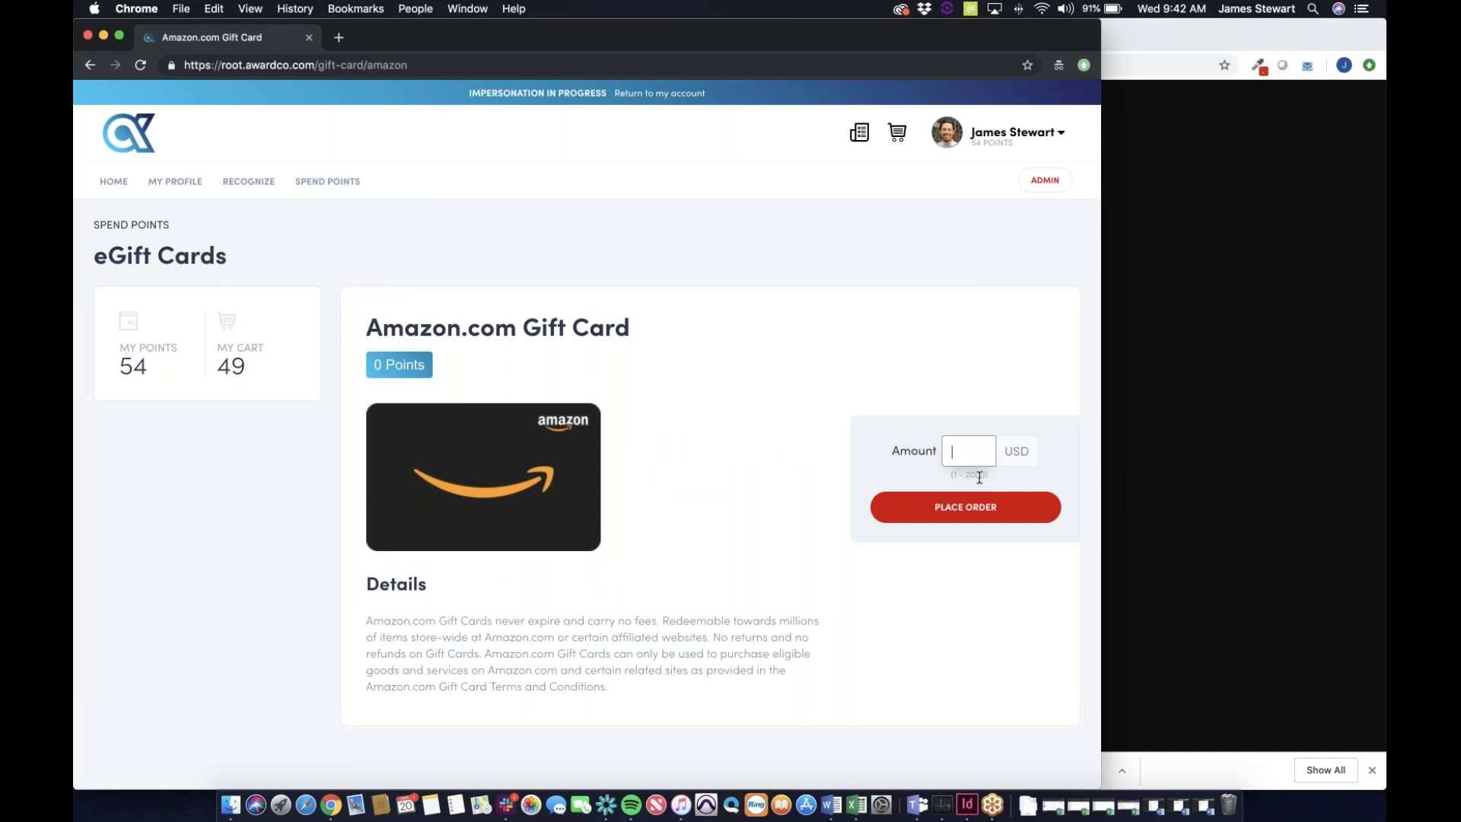
pyautogui.write('54')
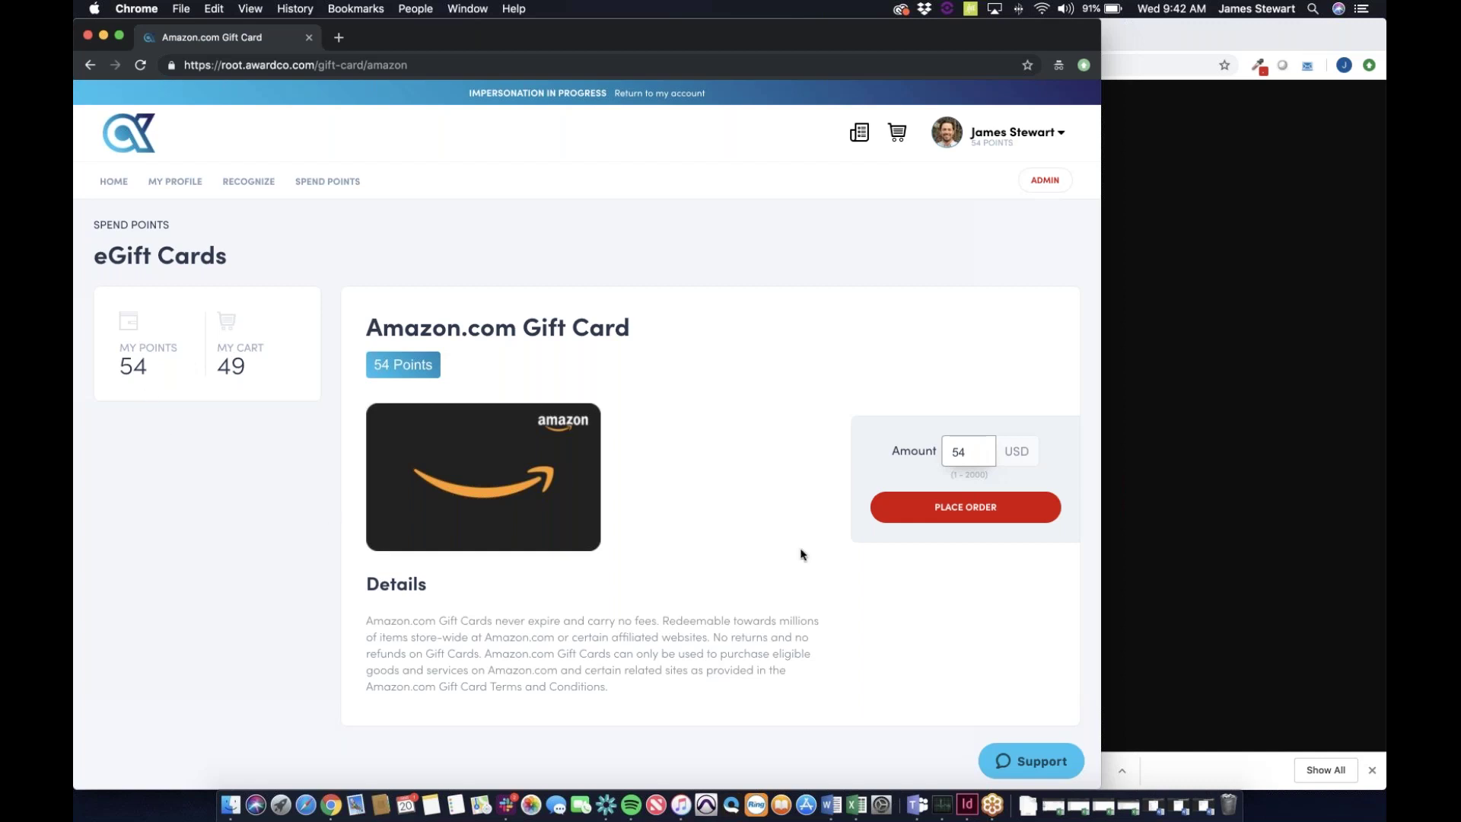
# Return to the eGift Cards catalogue, browse the available brands and open the AMC Theatres gift card.
pyautogui.moveTo(320, 181)
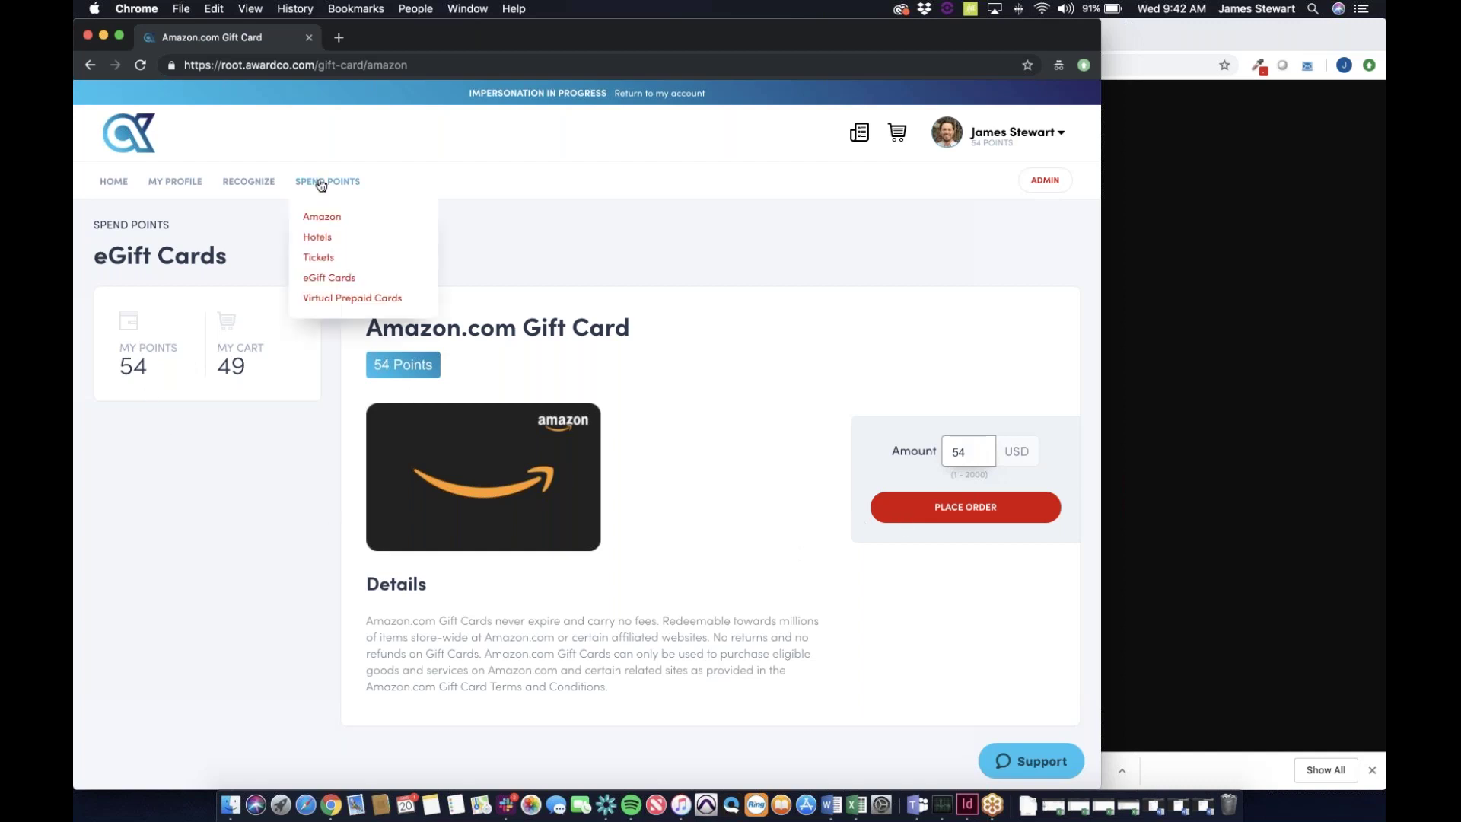
pyautogui.click(331, 283)
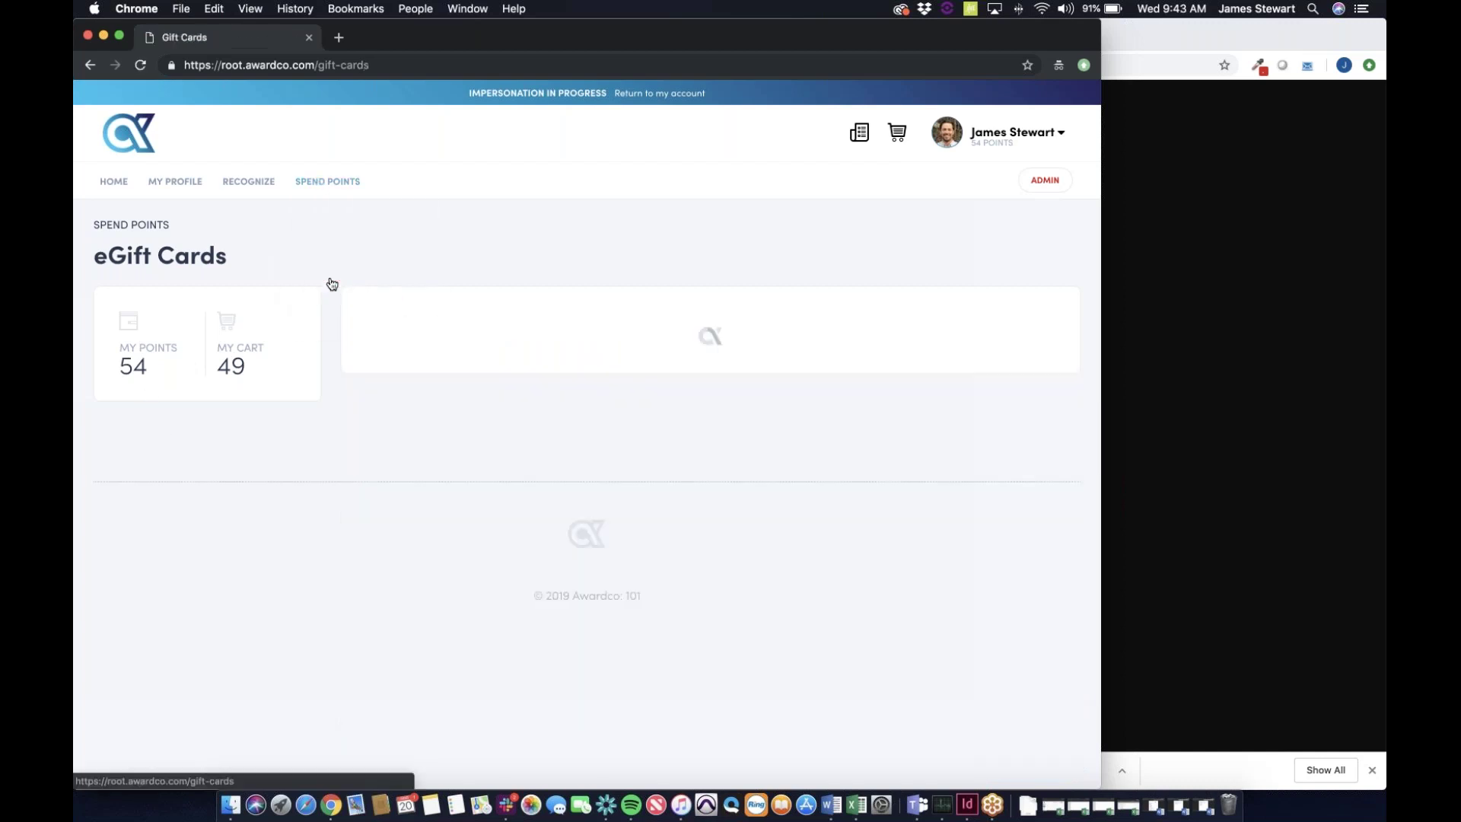
pyautogui.scroll(-1, 726, 581)
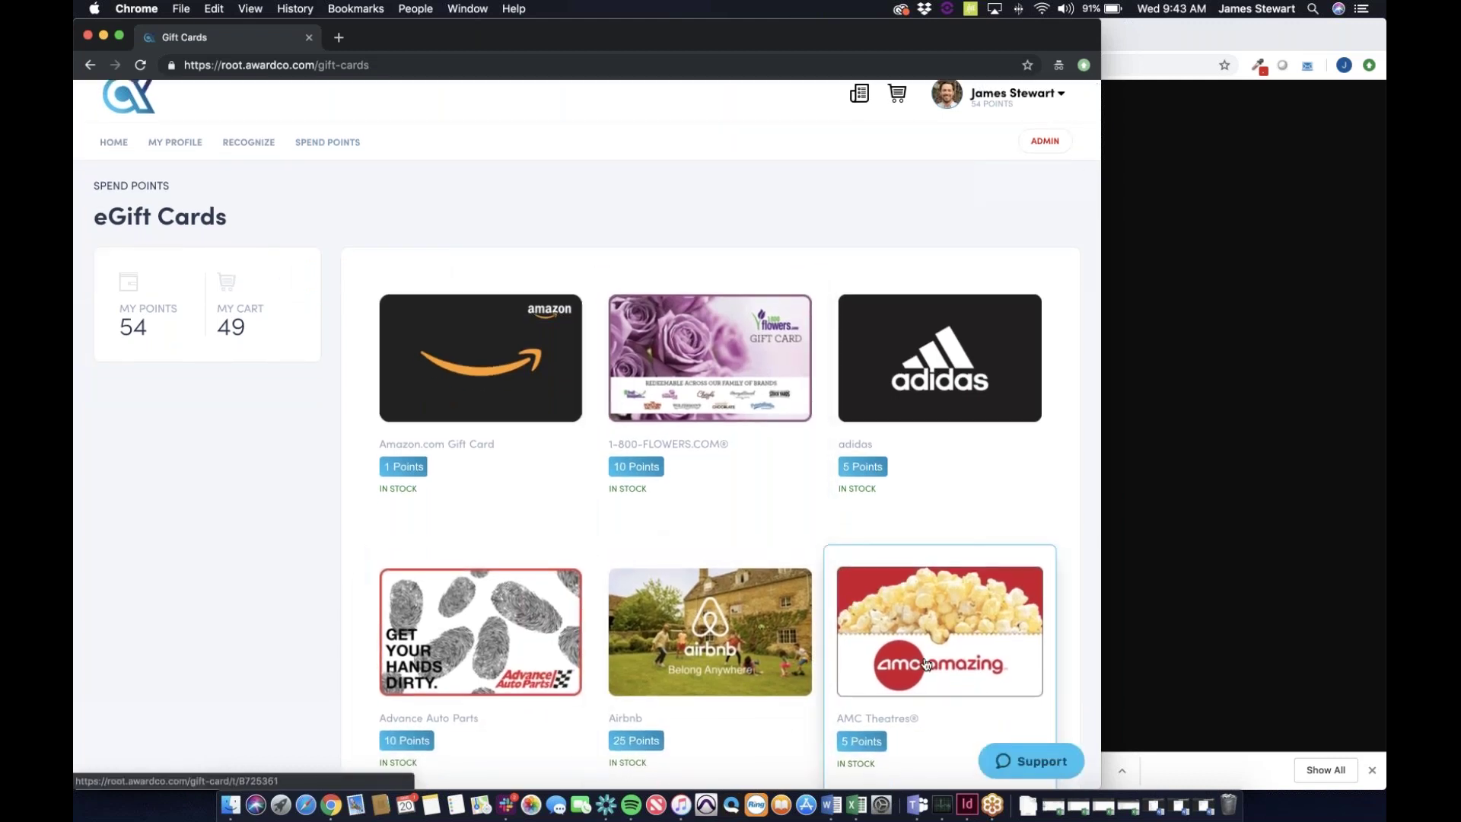
pyautogui.scroll(-5, 926, 664)
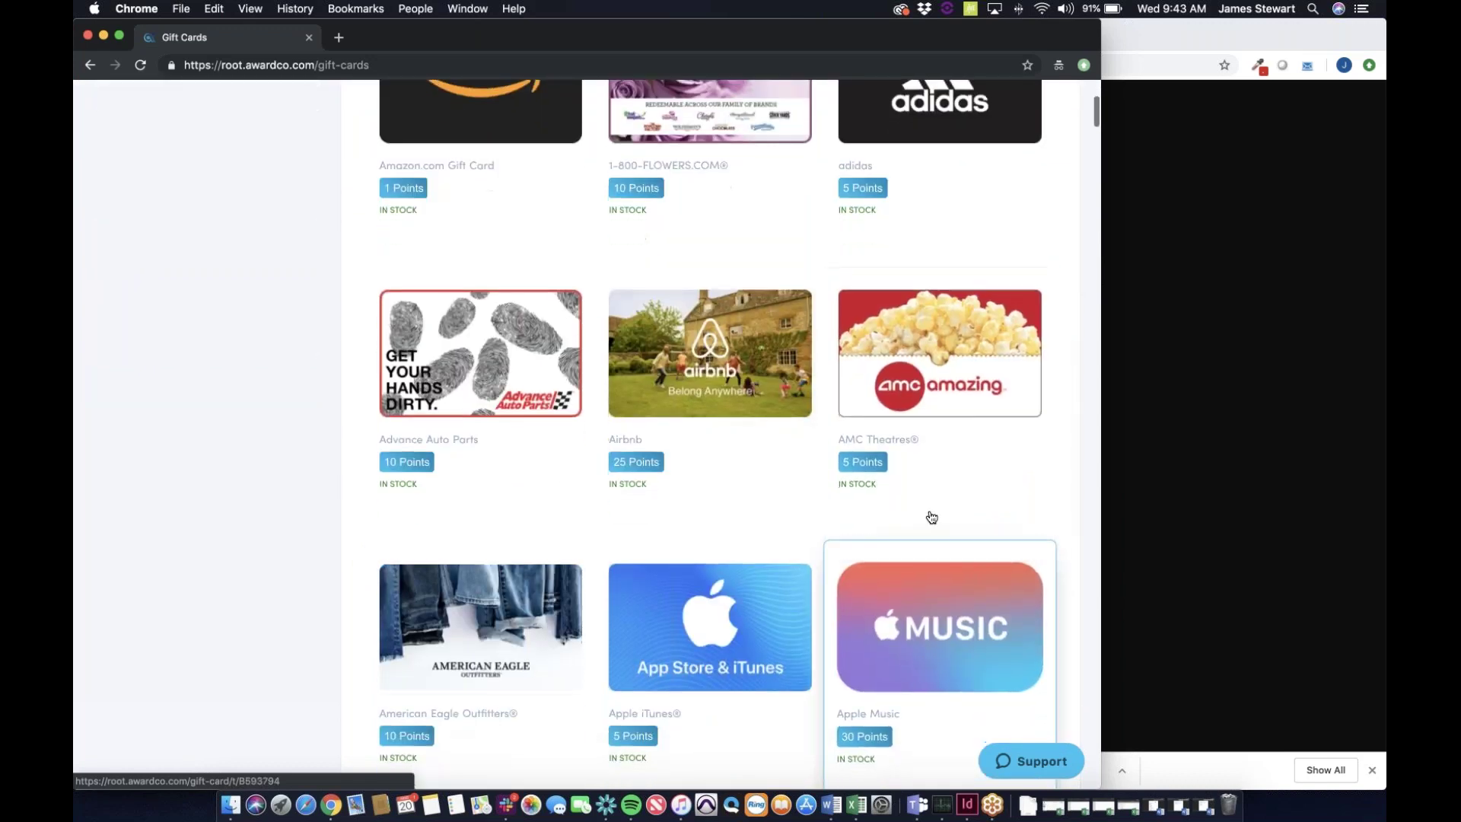
pyautogui.click(933, 393)
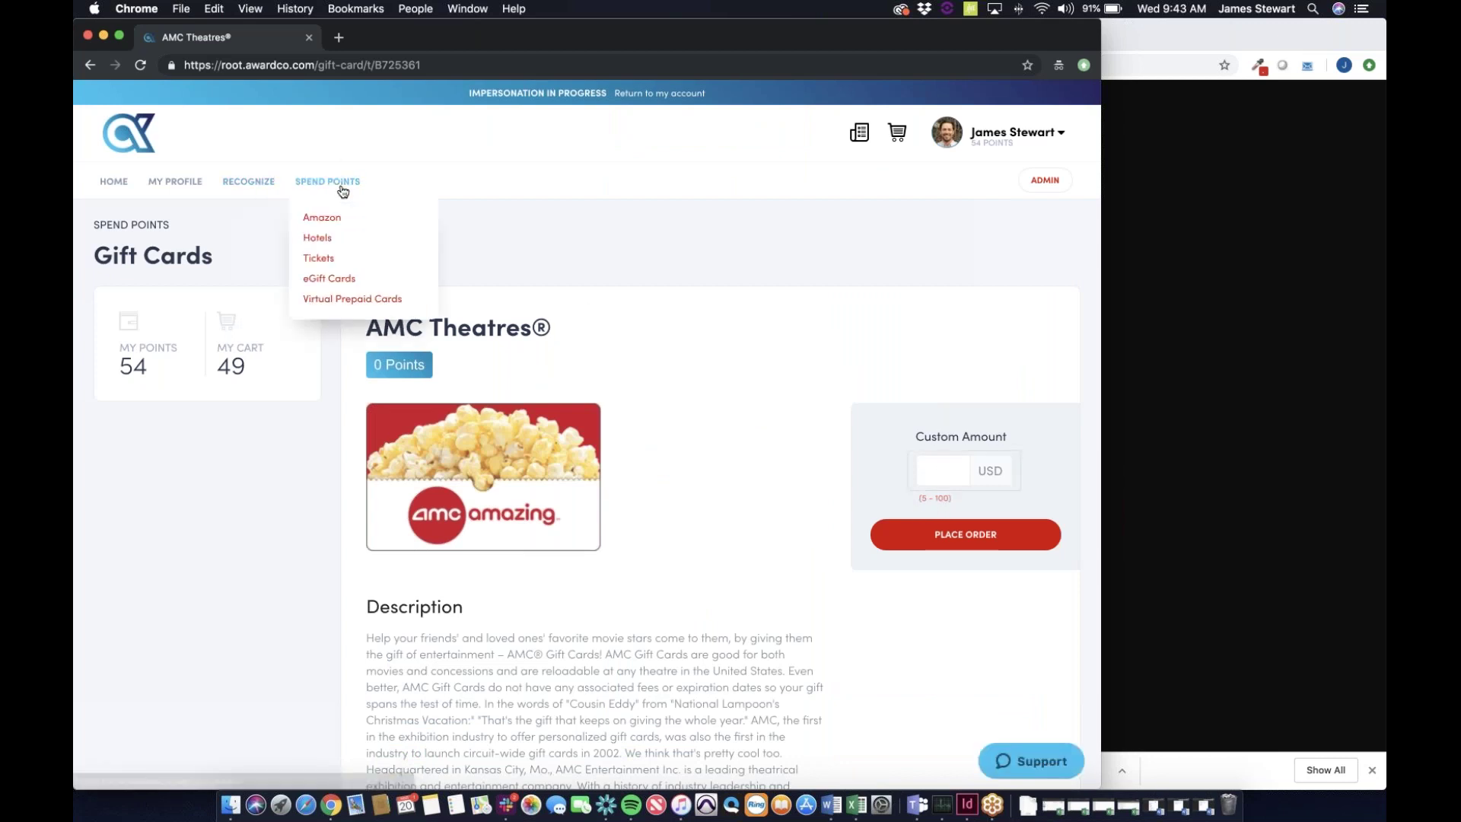
# Open the Virtual Prepaid Cards page and review the Visa Prepaid Card's details and amount field.
pyautogui.moveTo(335, 182)
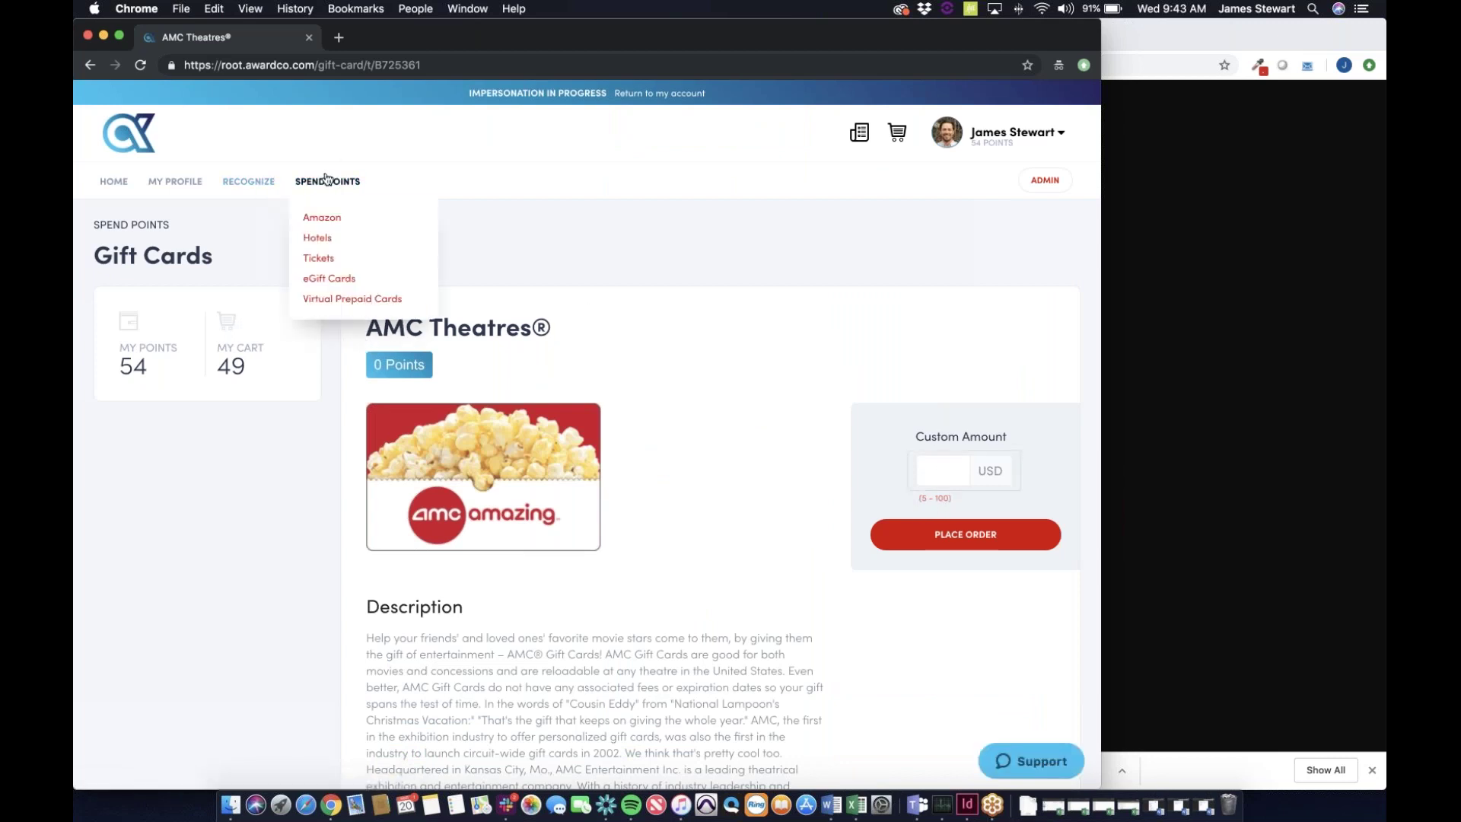
pyautogui.click(343, 301)
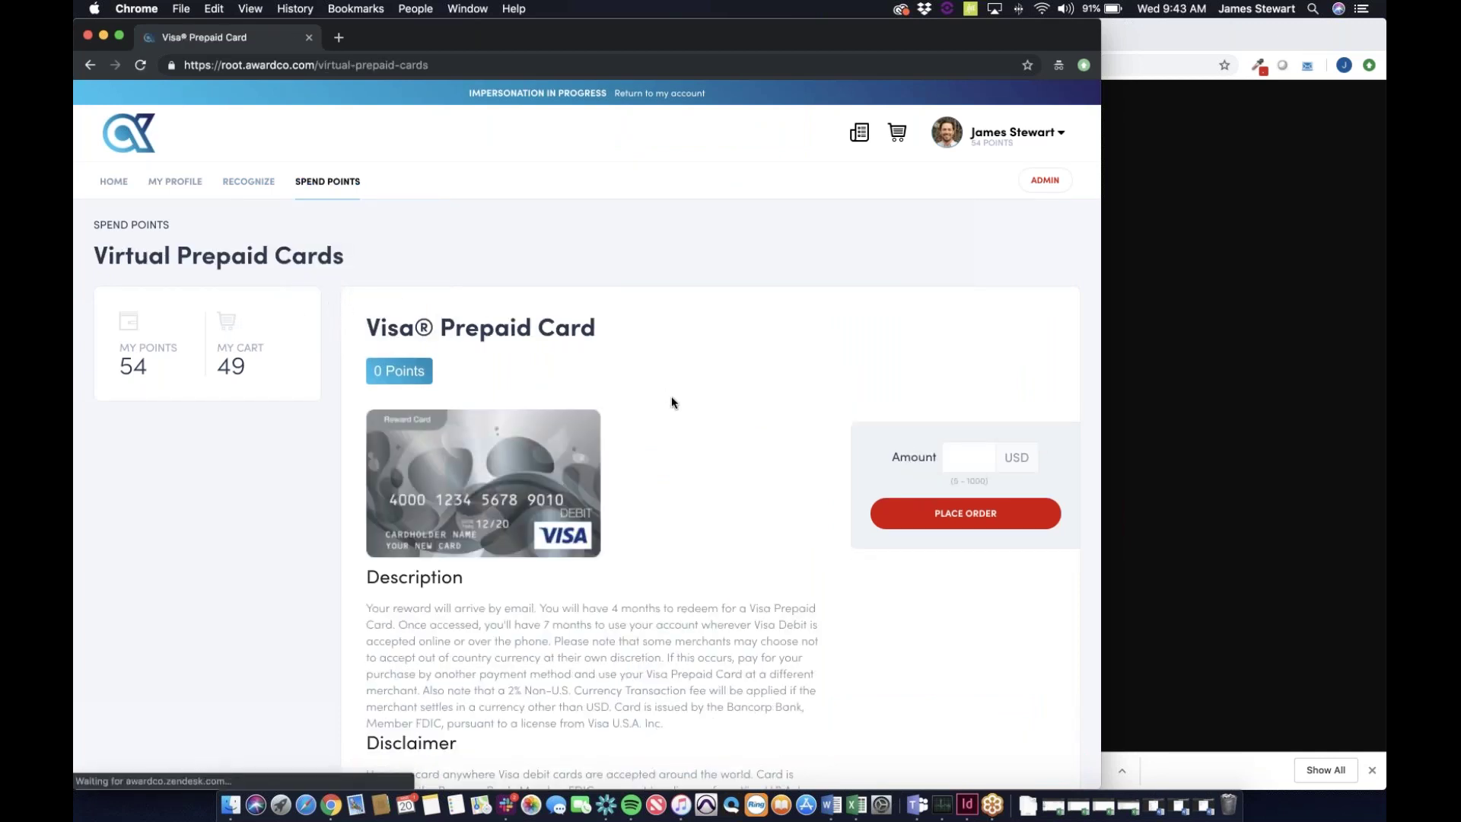
pyautogui.scroll(-2, 671, 402)
pyautogui.click(957, 380)
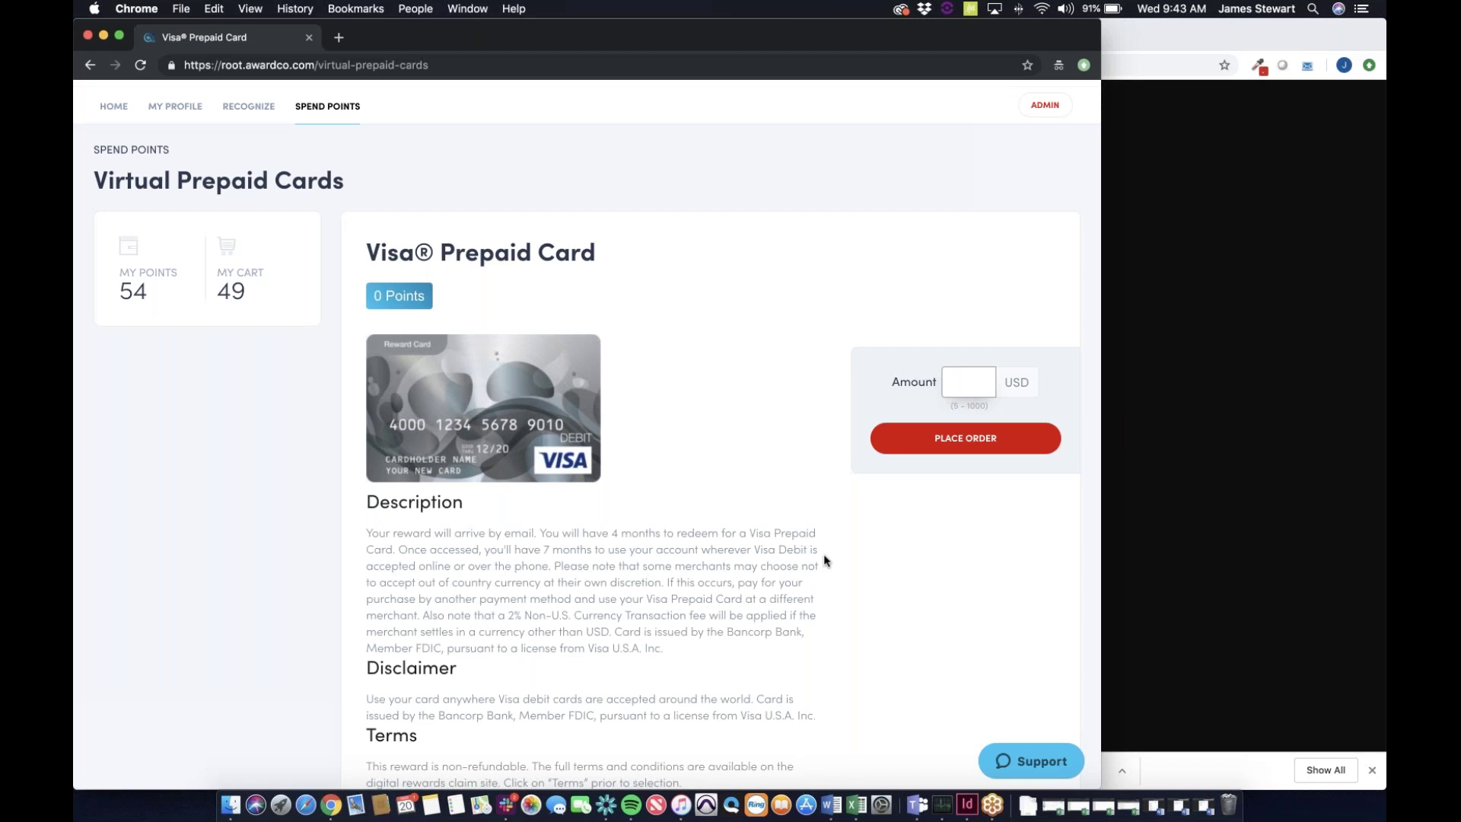
# Open the account's profile settings and view the file chooser for changing the profile picture, cancelling without selecting an image.
pyautogui.scroll(1, 586, 206)
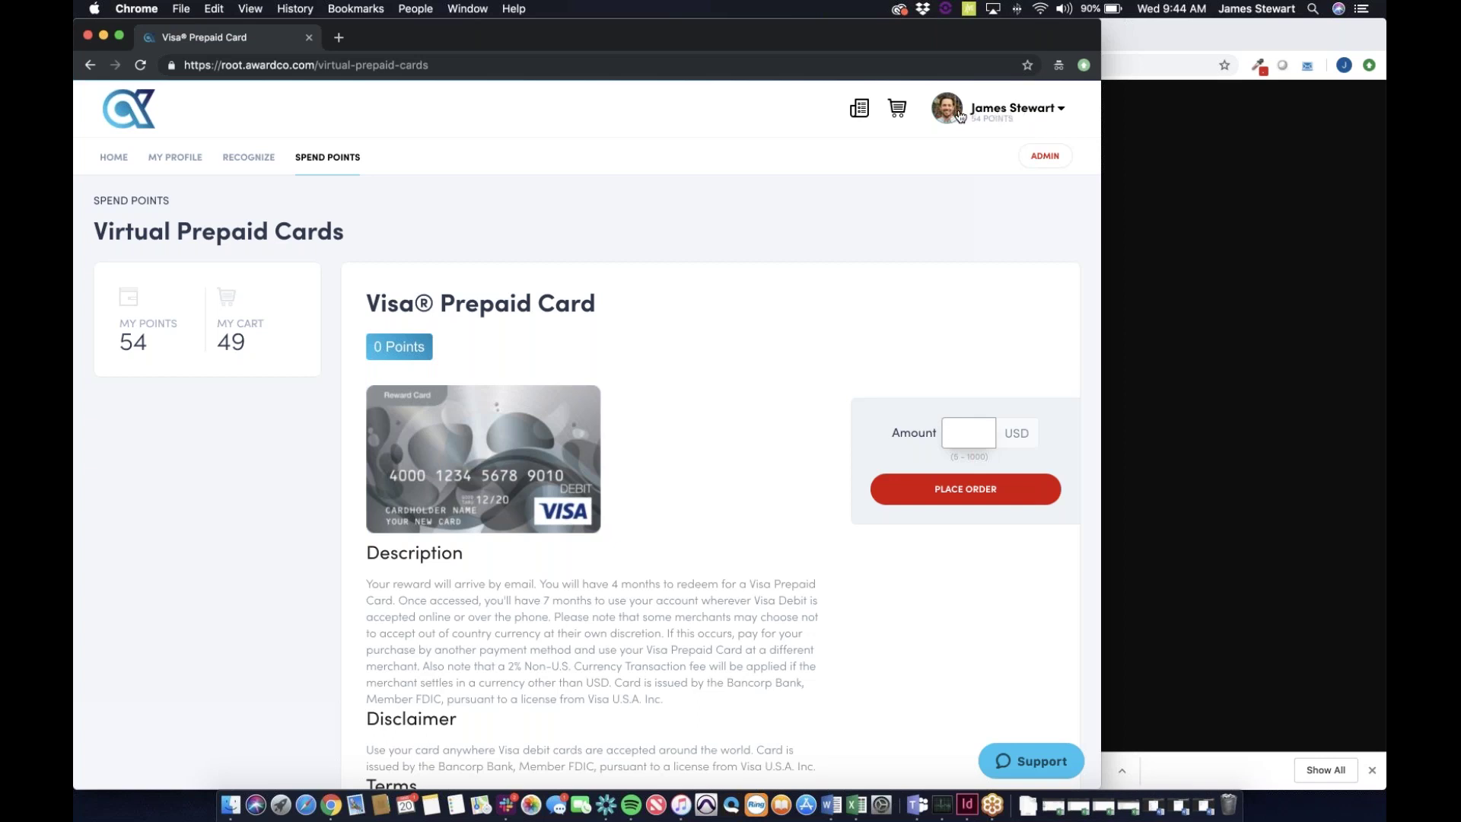
pyautogui.click(1003, 114)
pyautogui.click(978, 151)
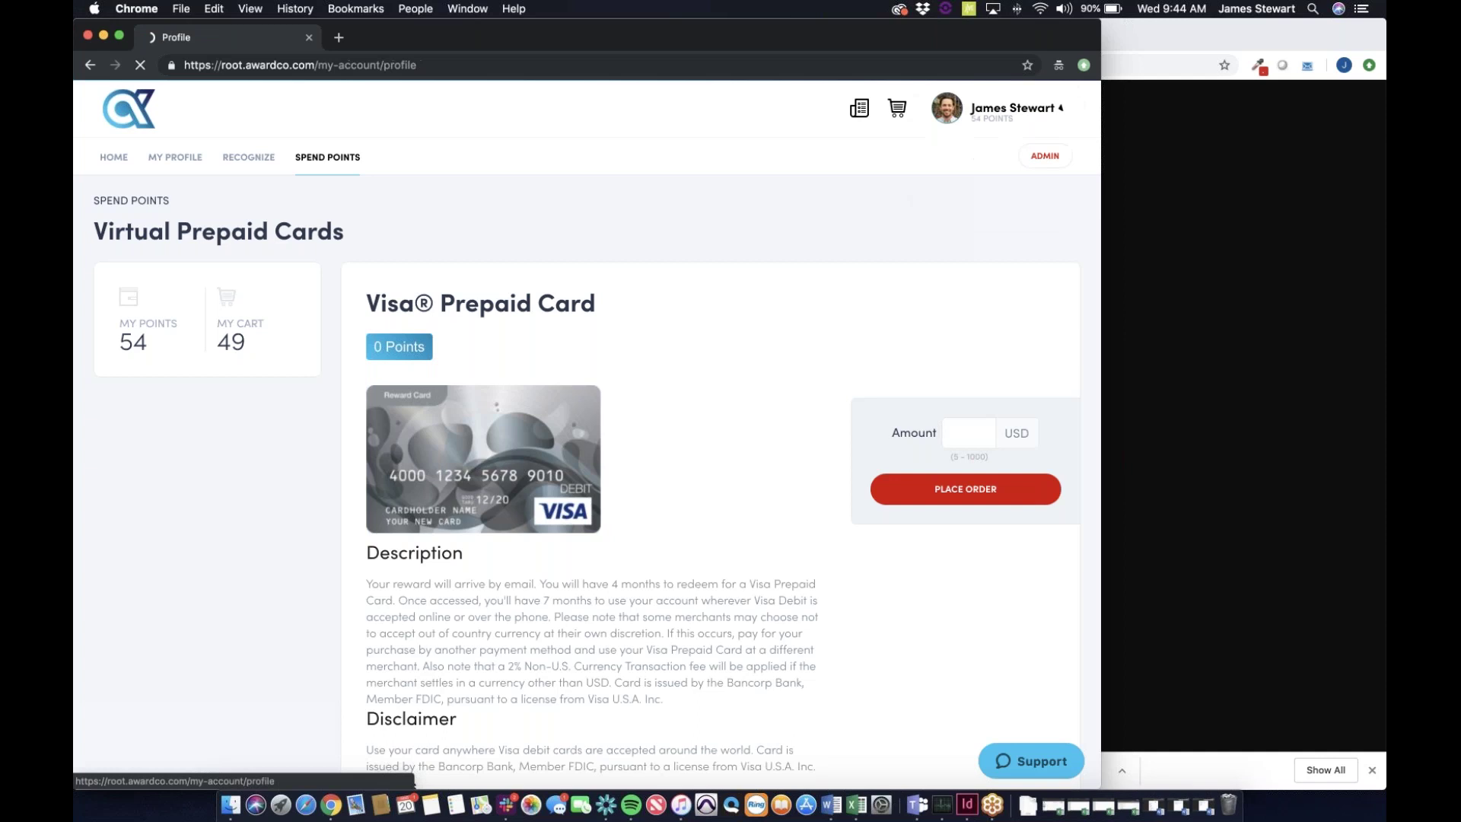
pyautogui.scroll(-1, 517, 229)
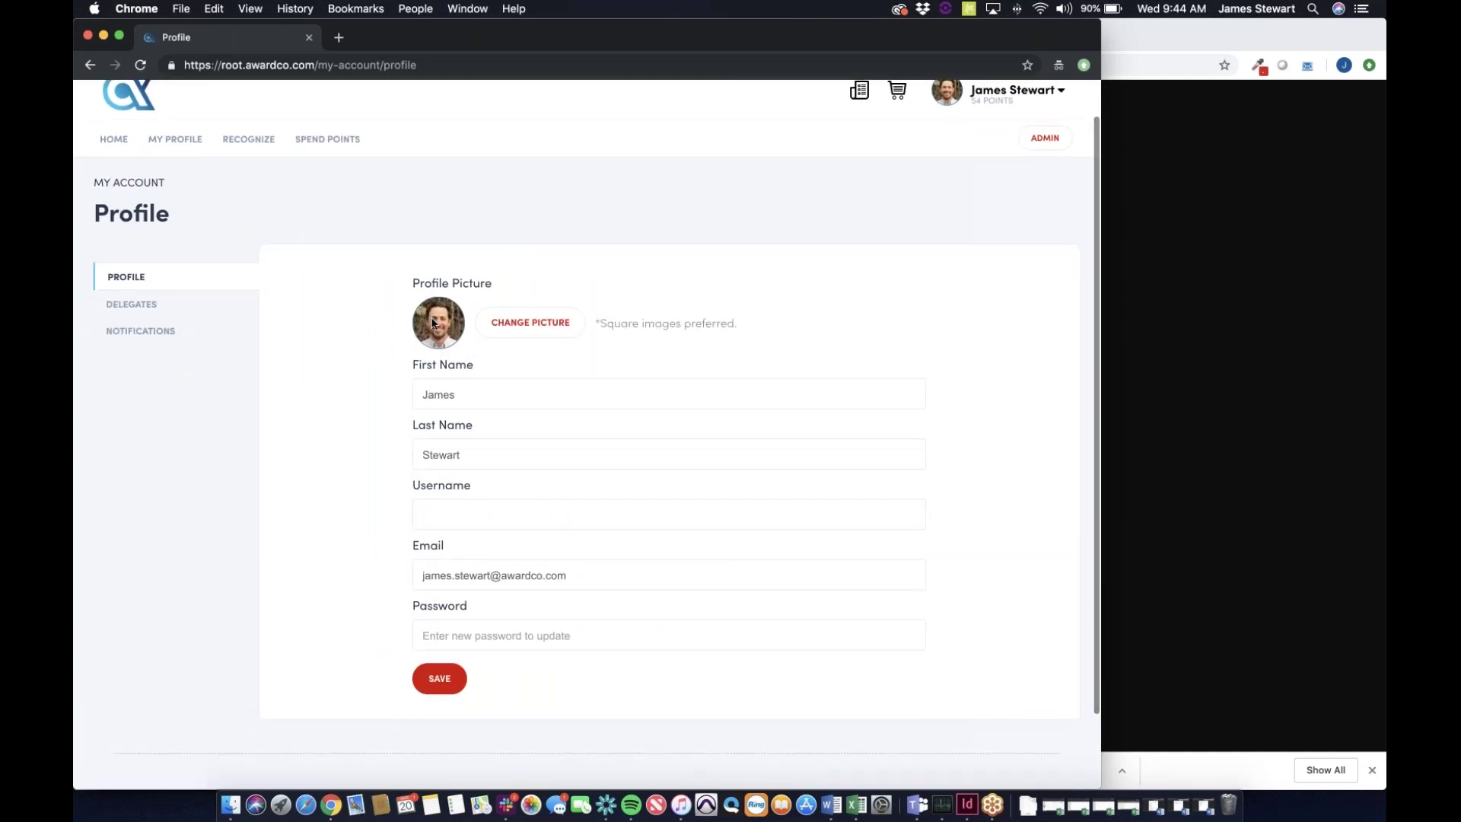
pyautogui.click(539, 327)
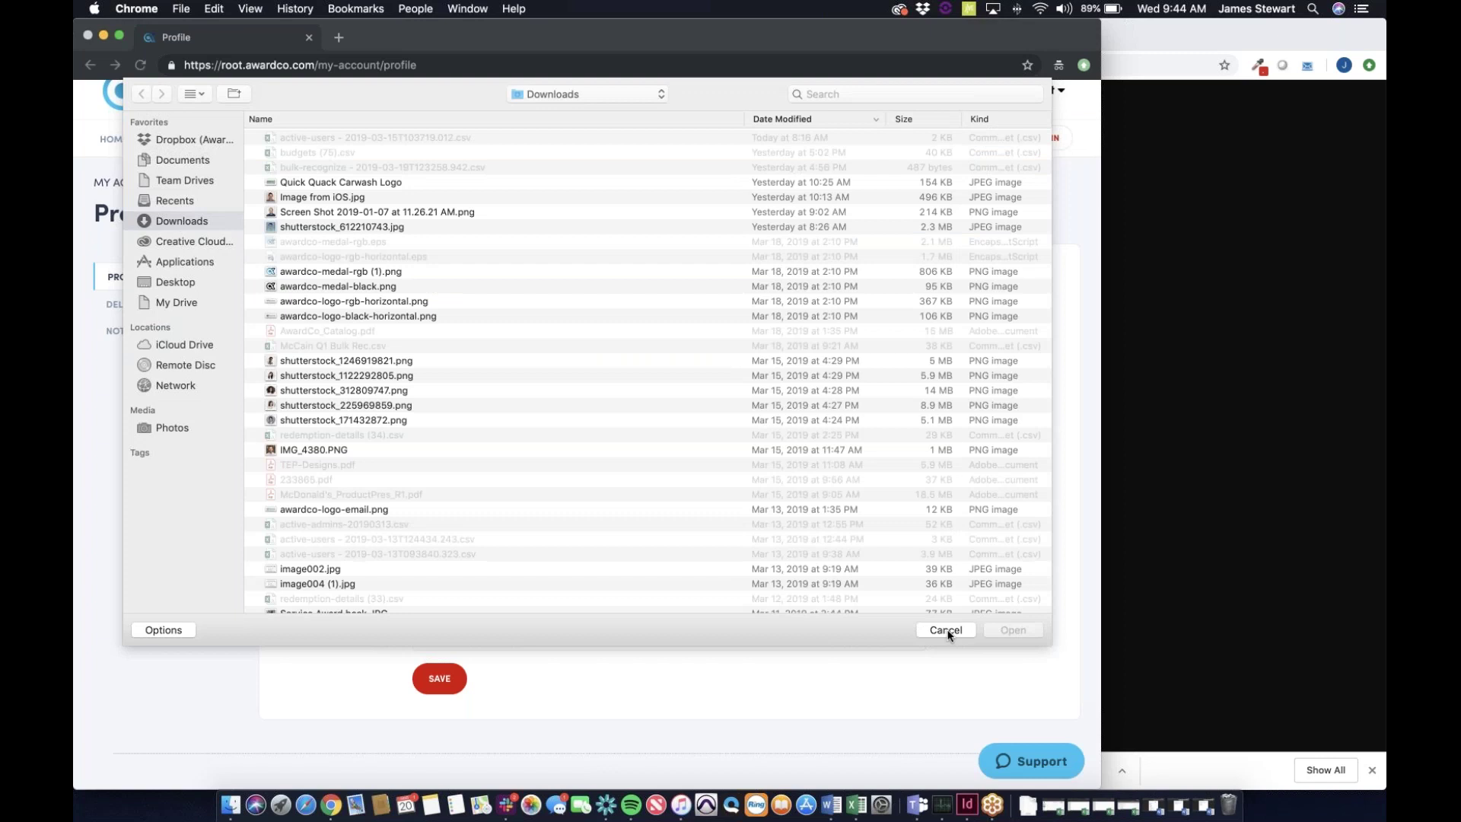
pyautogui.click(946, 630)
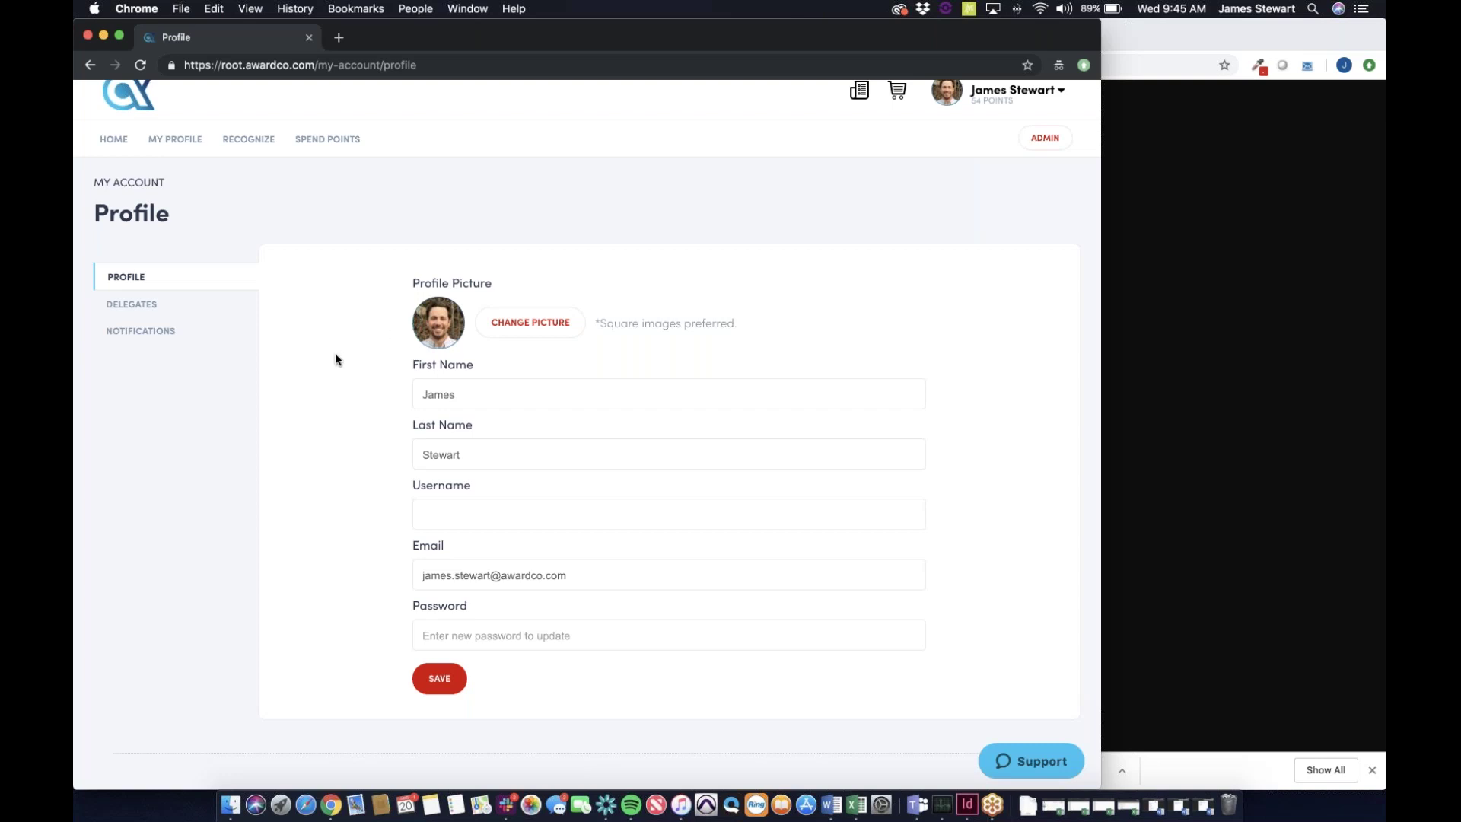
# Show the new-password field on the profile page and open the account's Notifications settings.
pyautogui.click(460, 638)
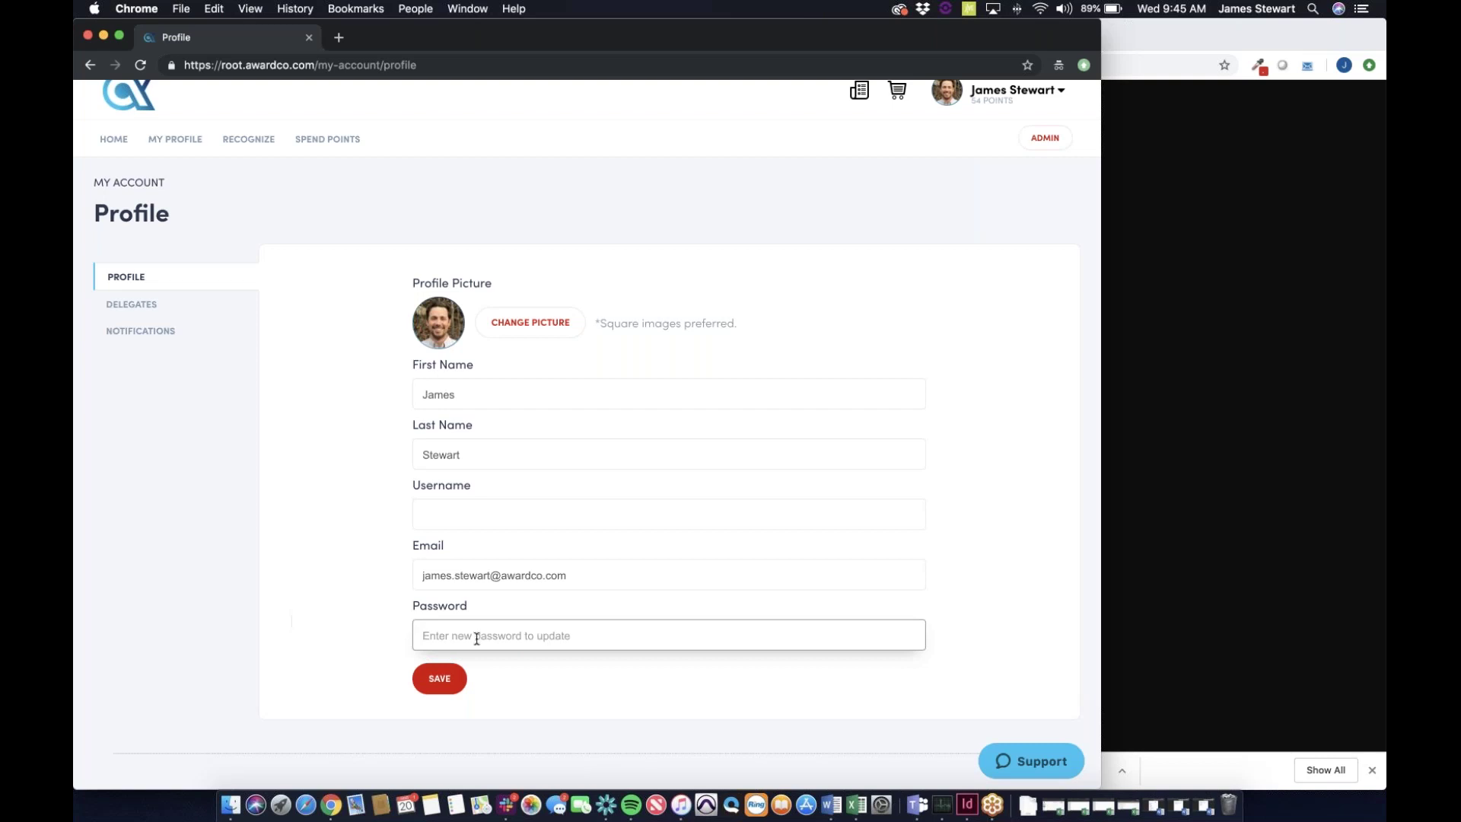
pyautogui.scroll(1, 182, 449)
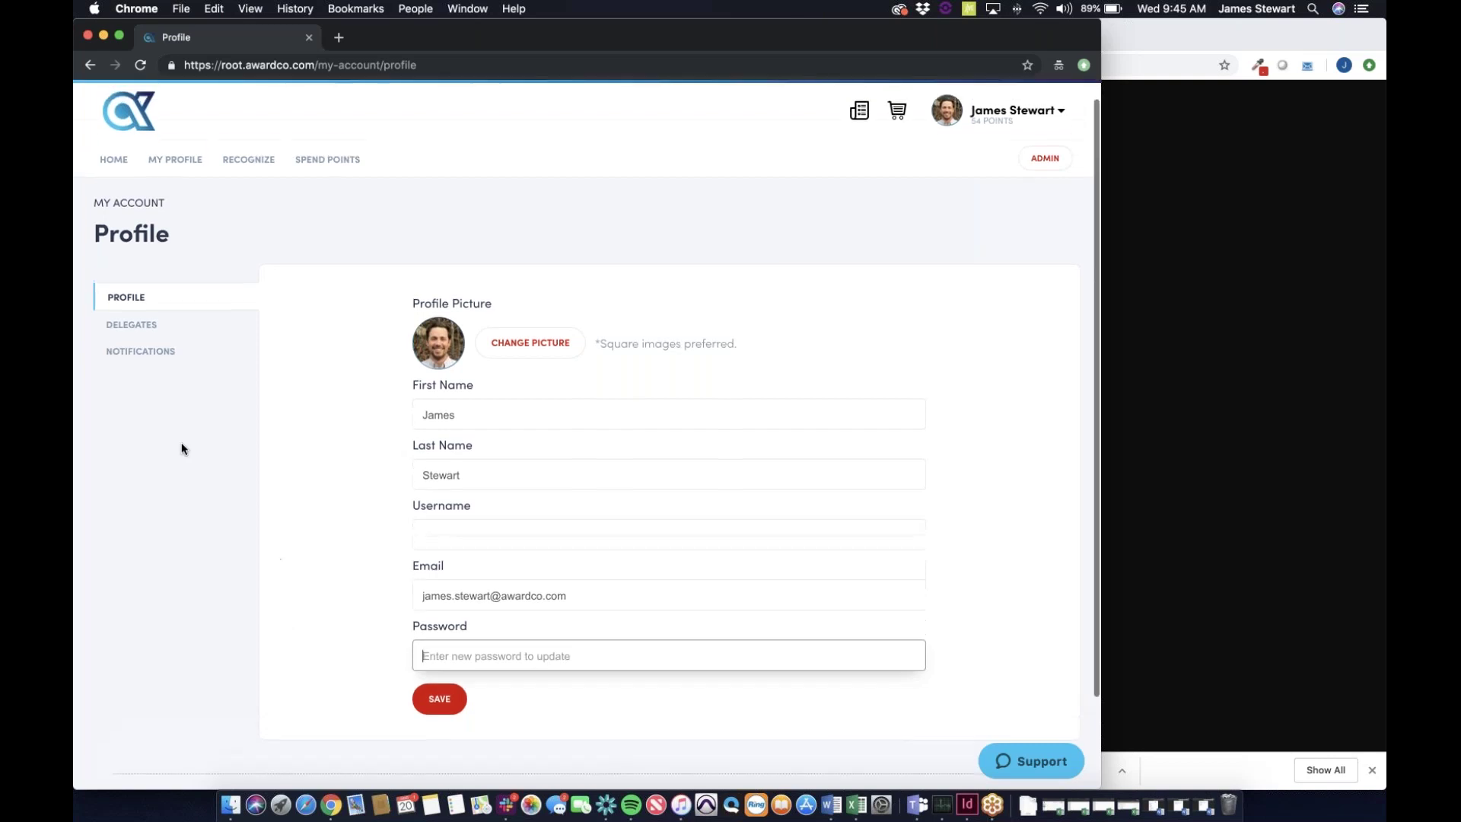
pyautogui.click(143, 352)
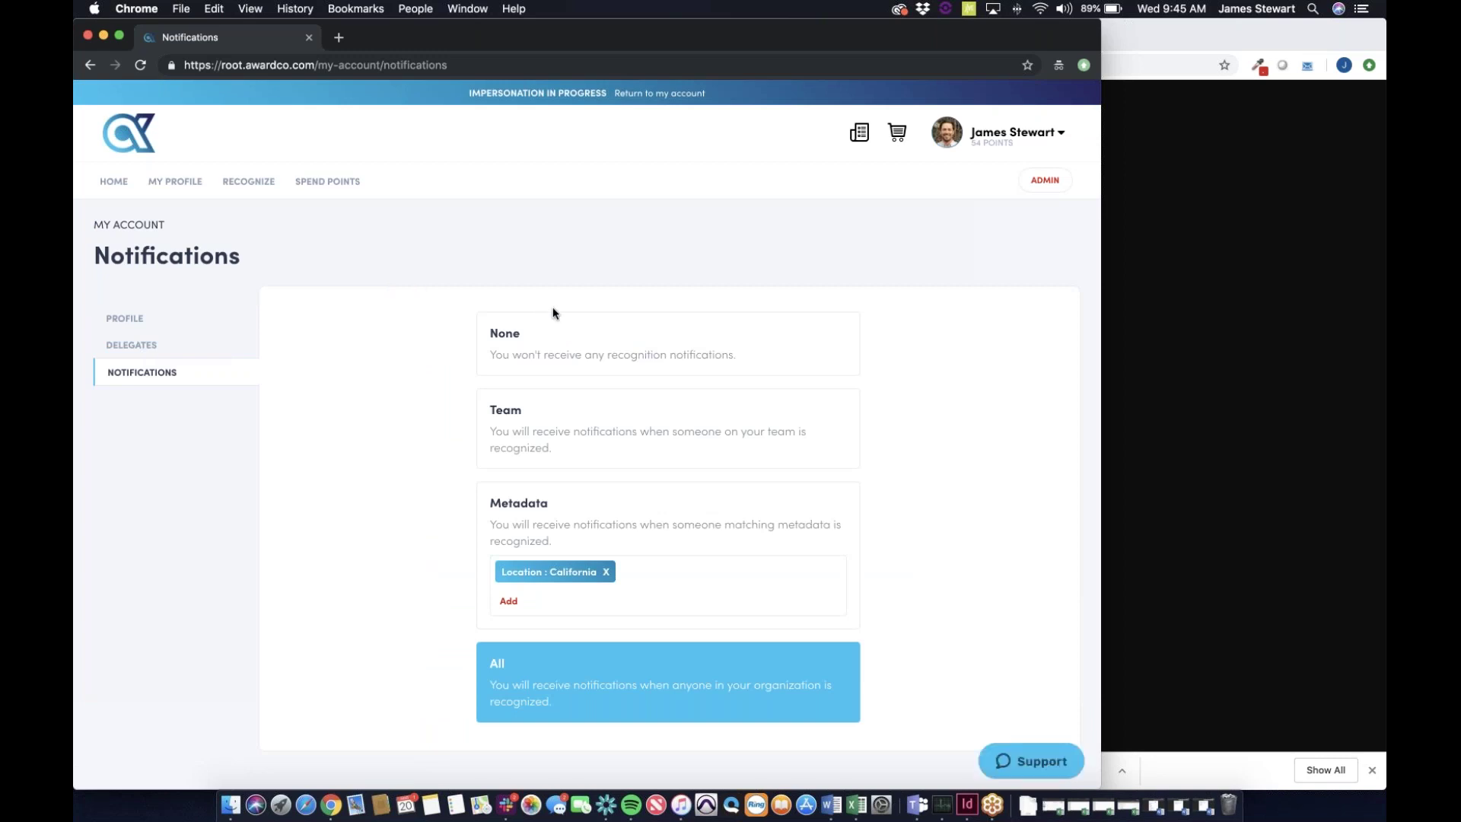
# Try the None and Team recognition notification options and switch the selection to Metadata.
pyautogui.click(562, 337)
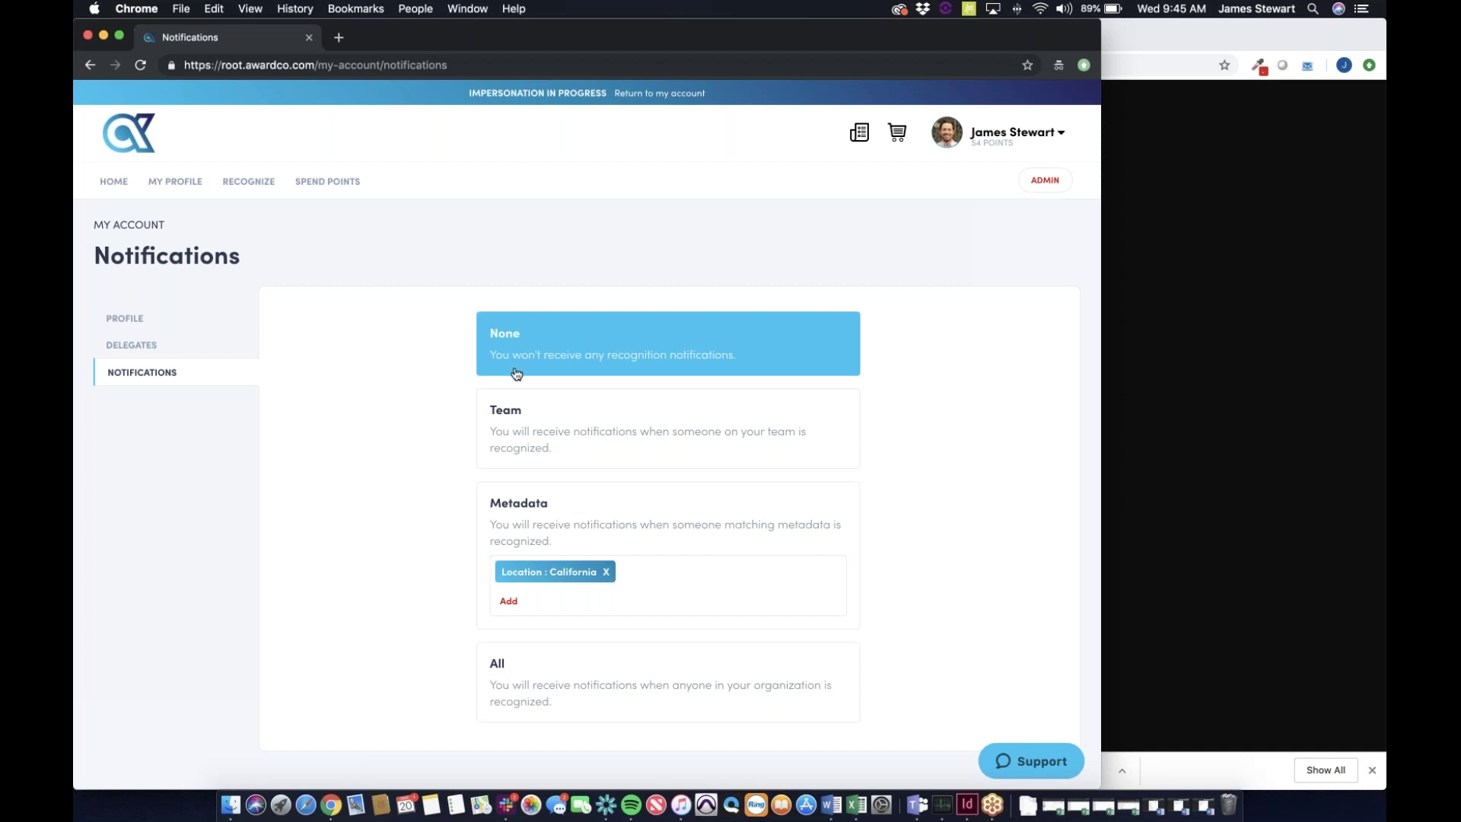
pyautogui.click(584, 419)
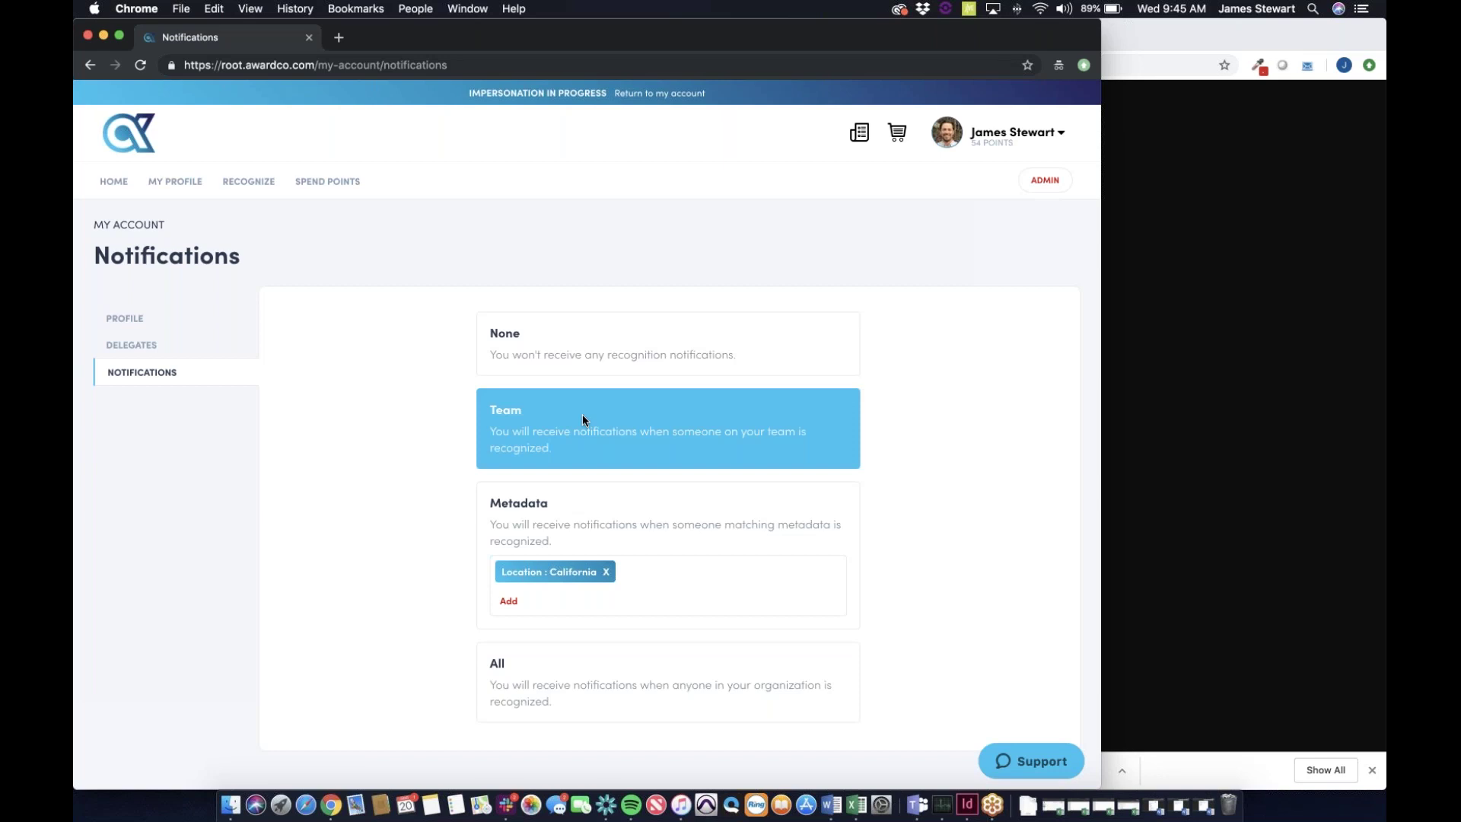
pyautogui.click(648, 515)
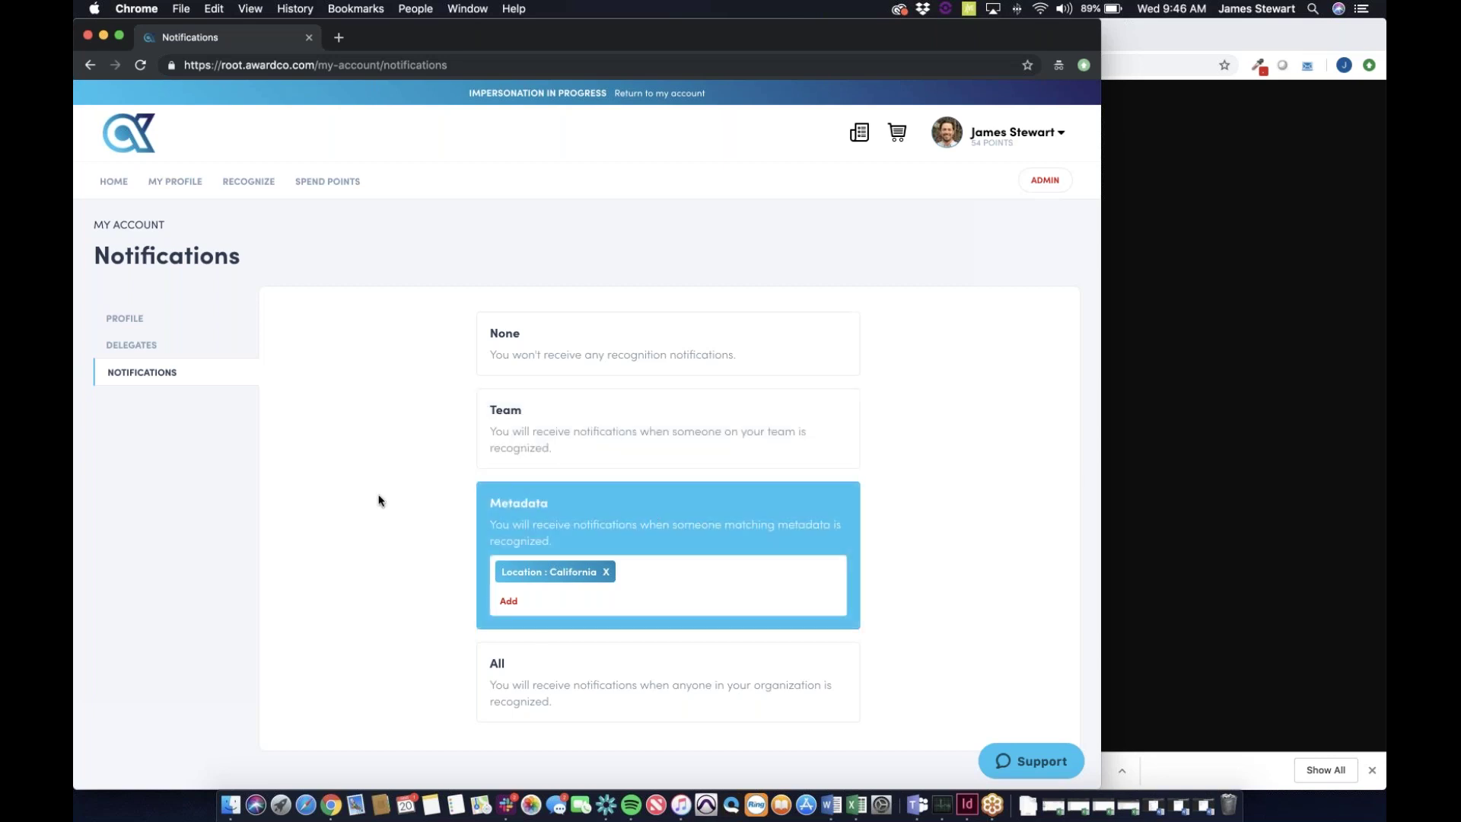
# Add the CS department as a matching criterion for the Metadata notification option.
pyautogui.scroll(-1, 381, 499)
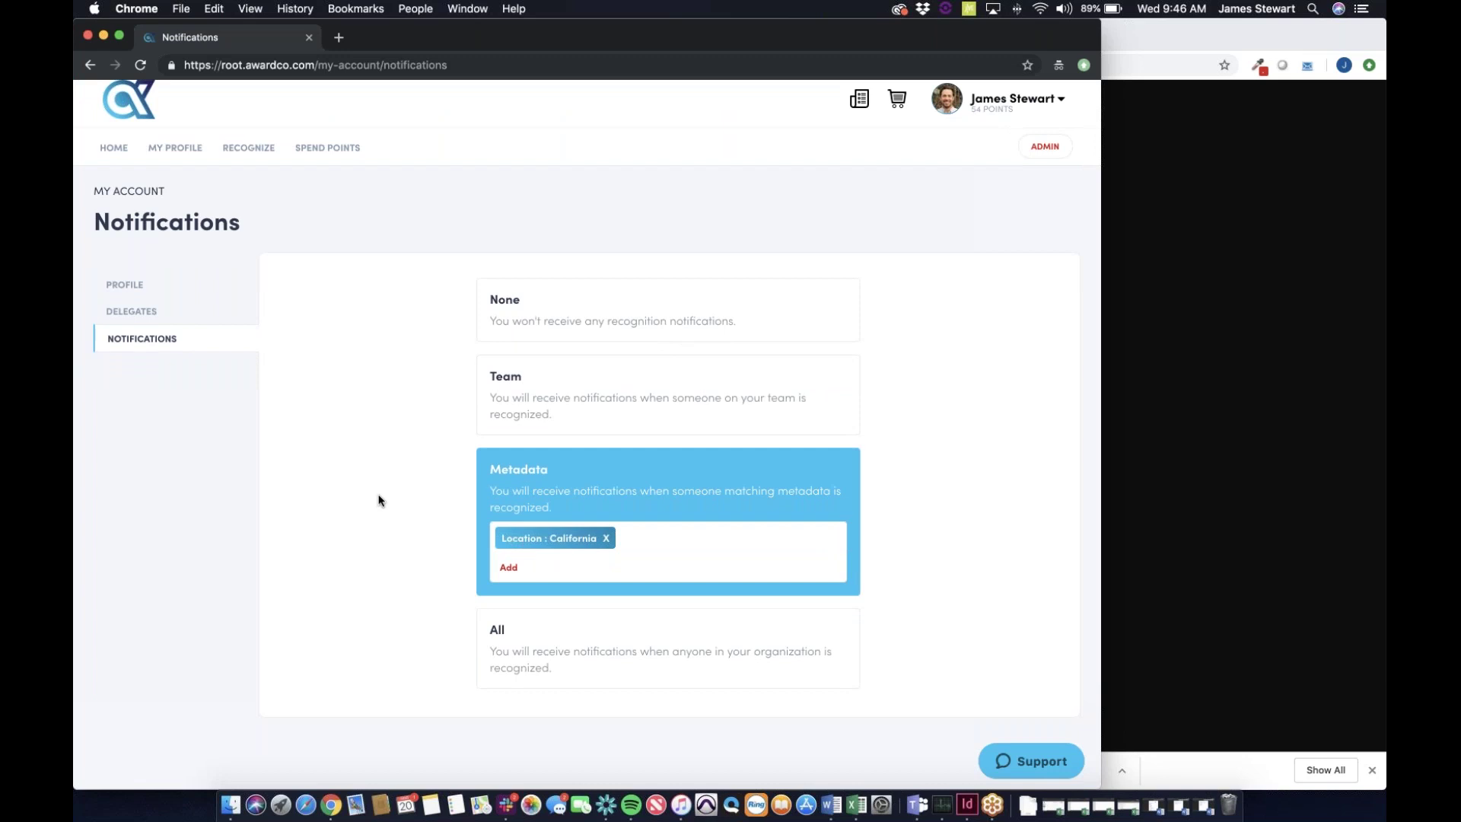
pyautogui.click(509, 569)
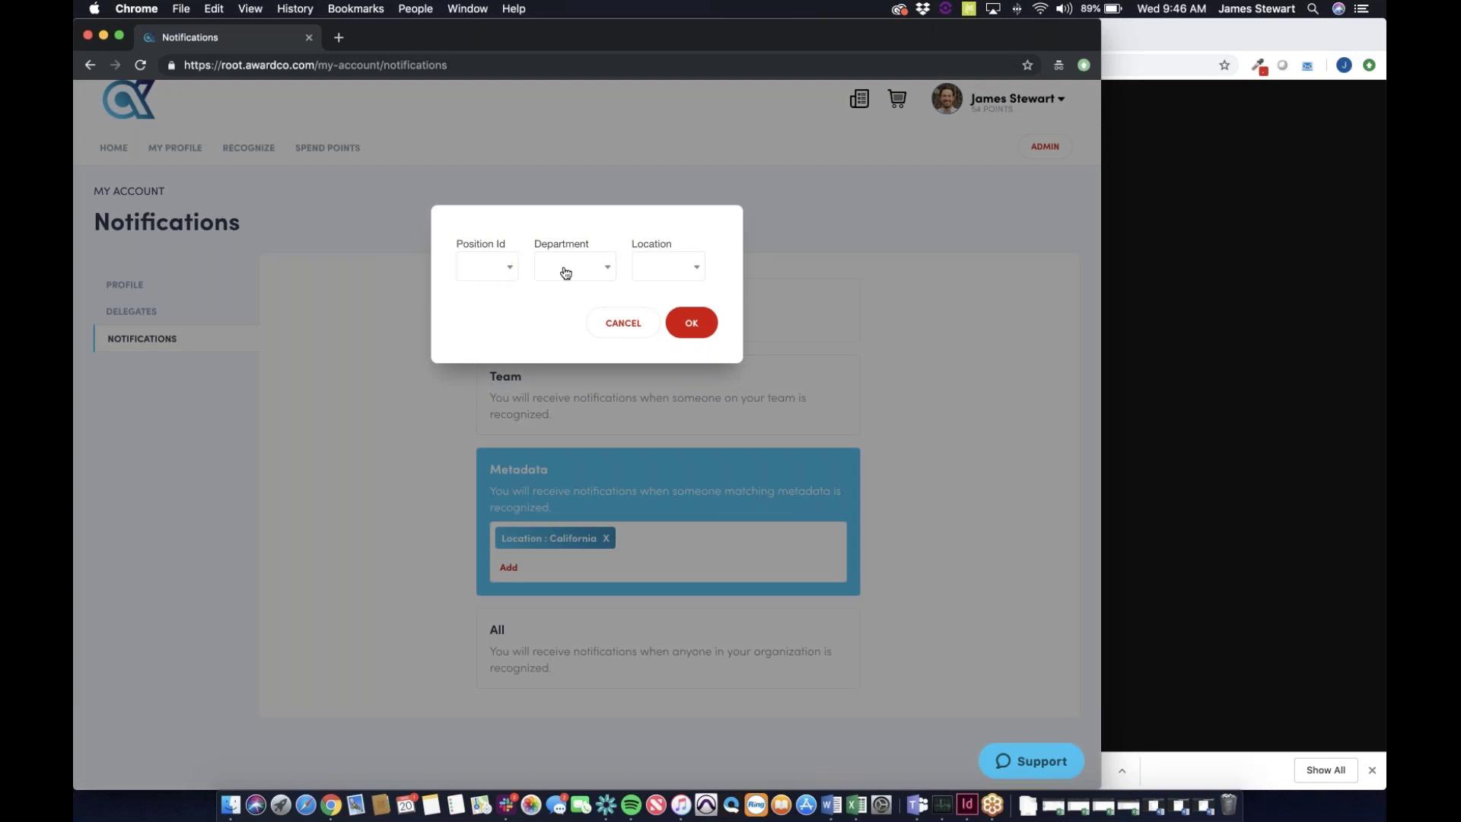
pyautogui.click(604, 272)
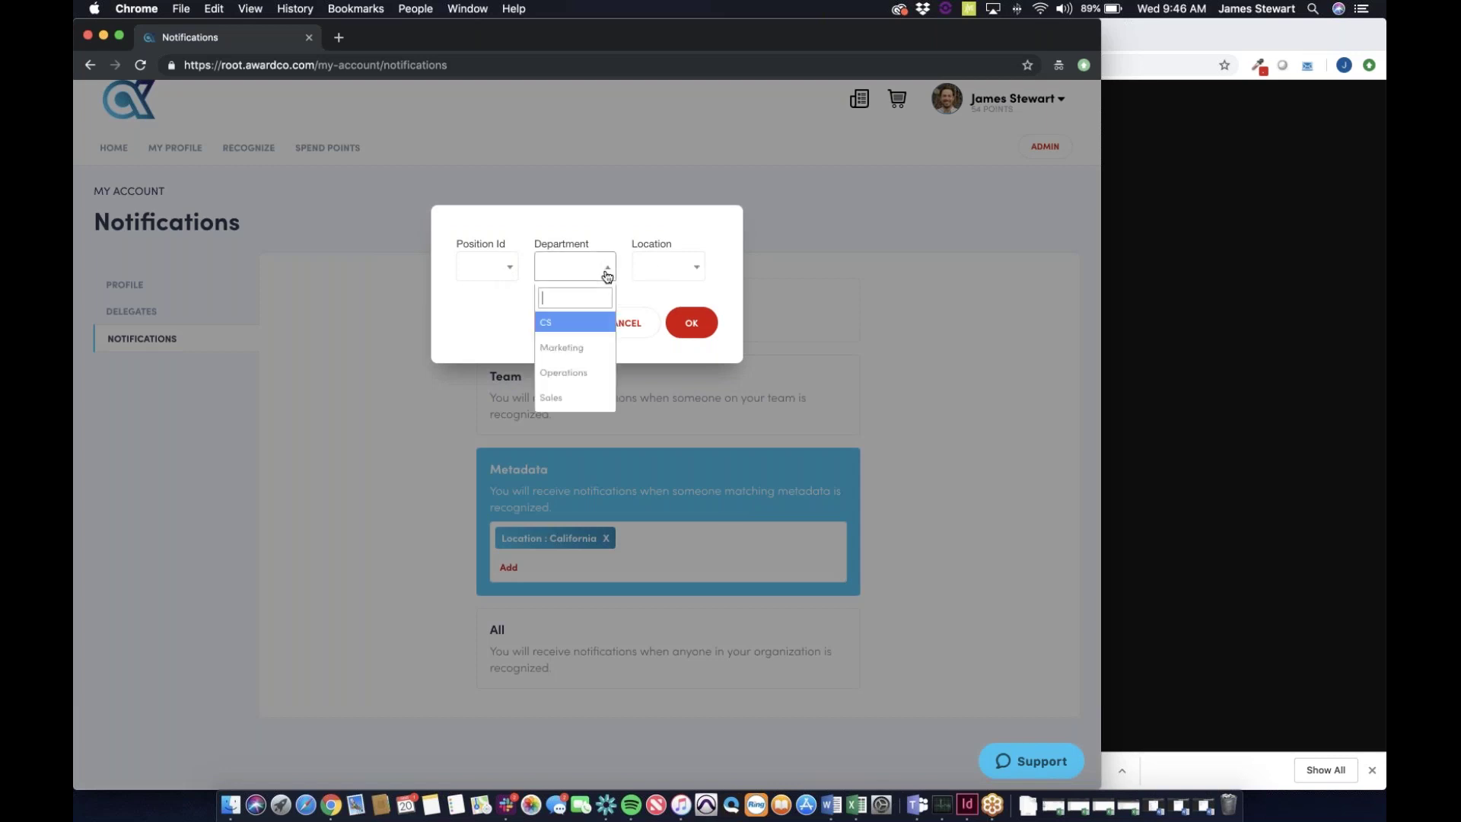
pyautogui.click(568, 329)
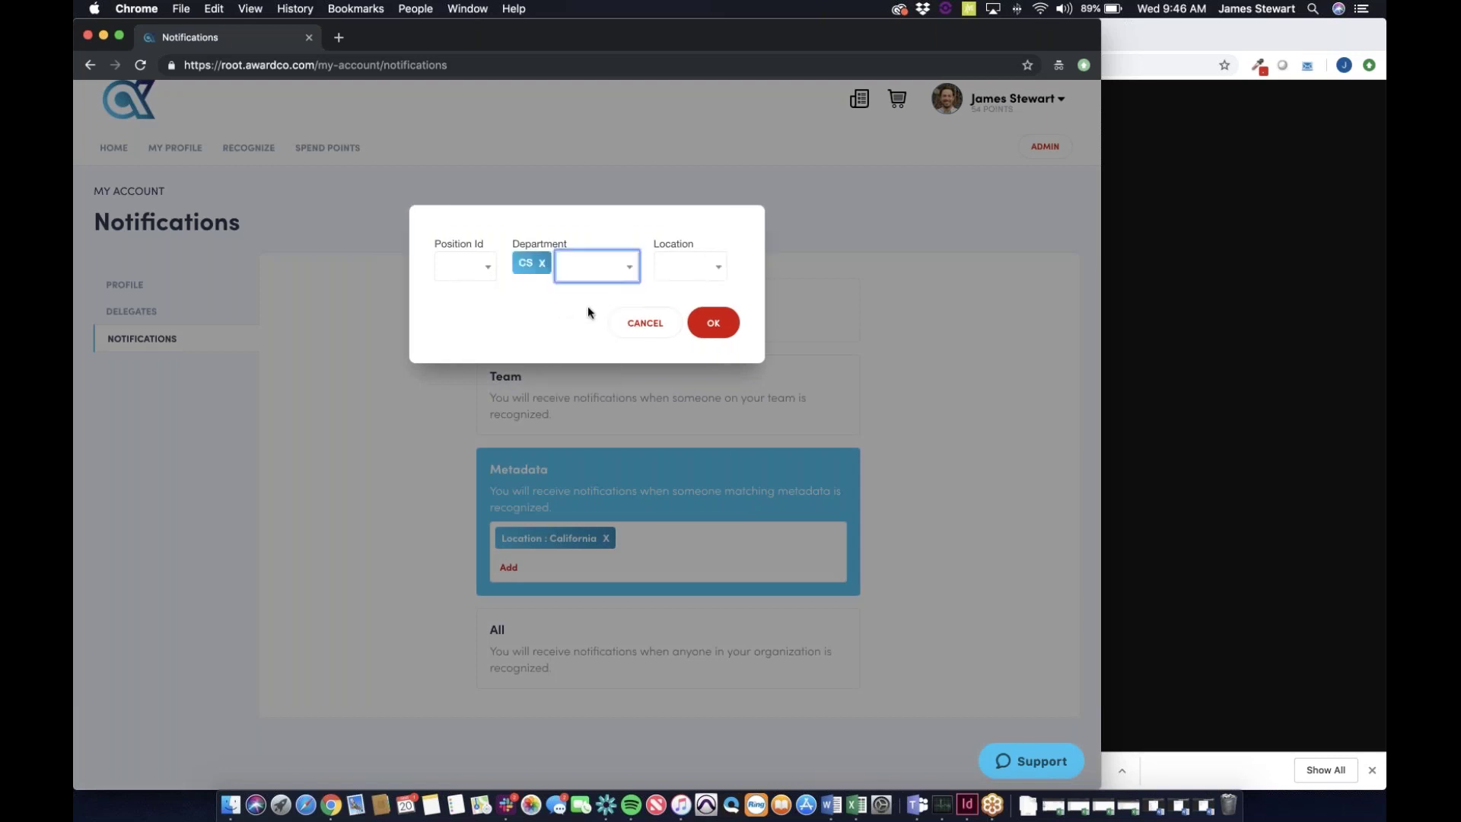
pyautogui.click(711, 323)
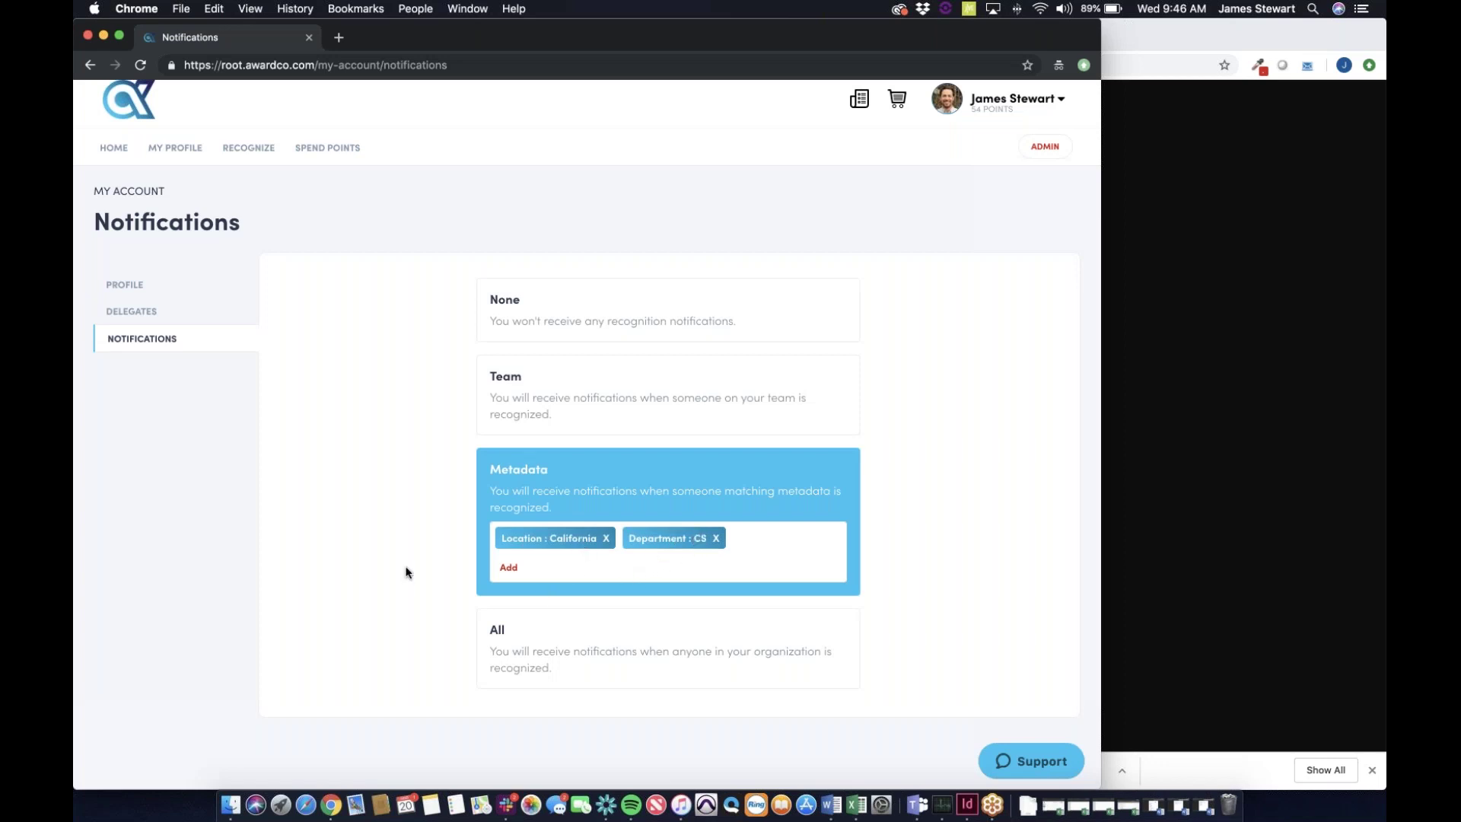
# Set recognition notifications to All, covering anyone recognized in the organization.
pyautogui.scroll(-1, 405, 572)
pyautogui.click(544, 623)
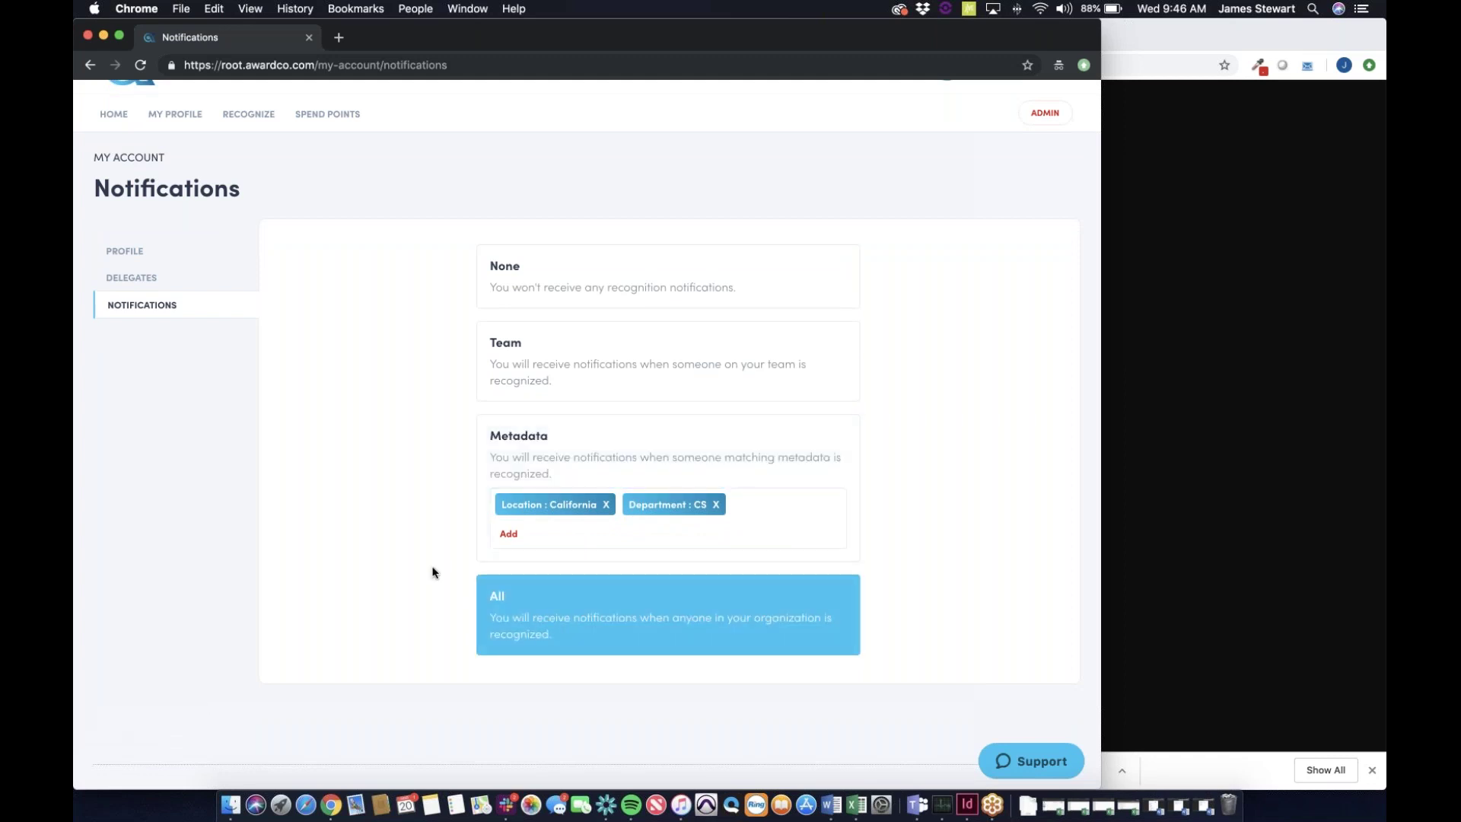
pyautogui.scroll(2, 433, 571)
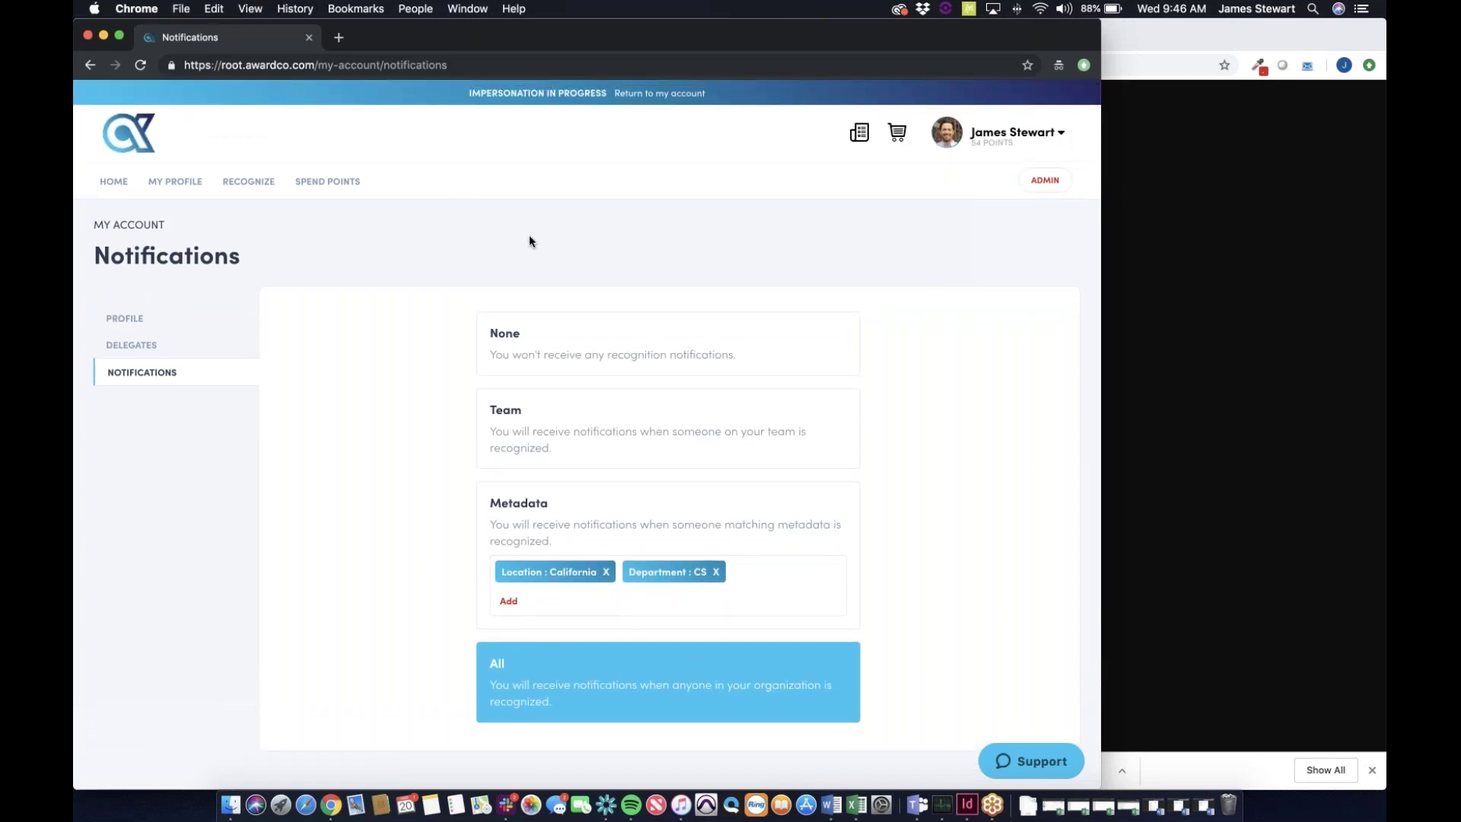
# Examine the sample Comment Notification email in the other browser window and return to the Notifications page.
pyautogui.click(1205, 519)
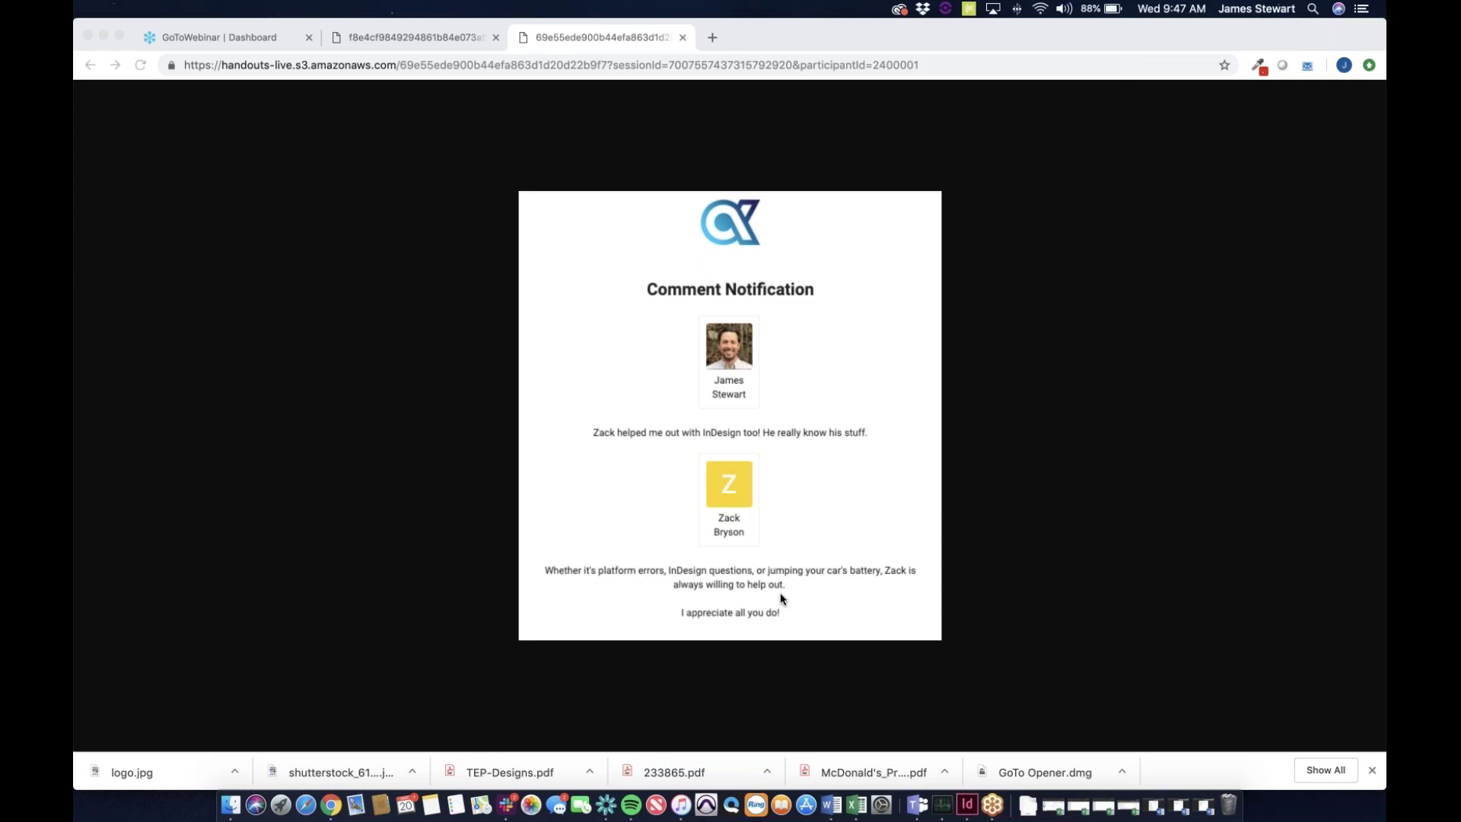
pyautogui.click(1023, 188)
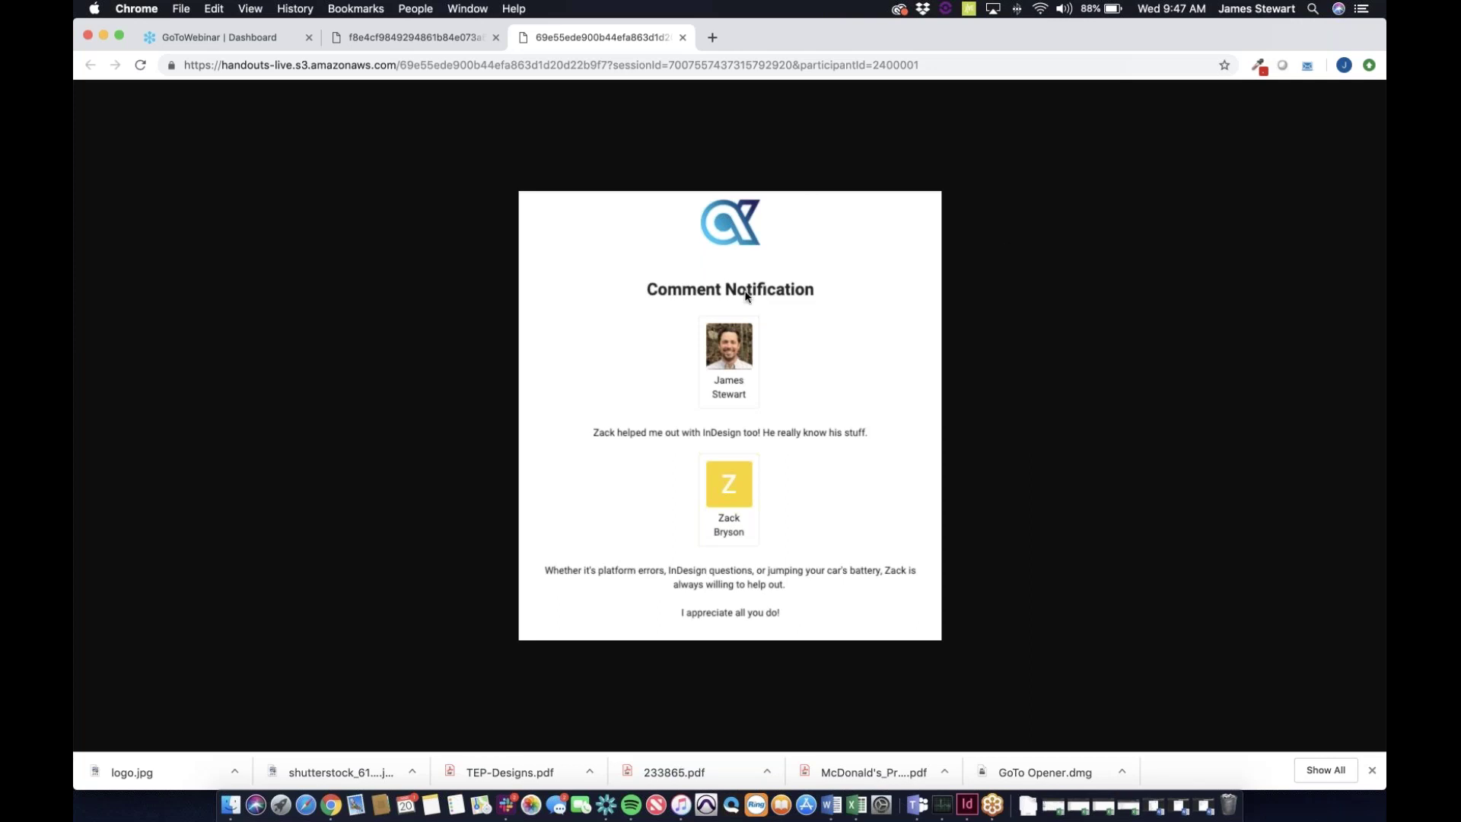
pyautogui.hotkey('ctrl', 'Up')
pyautogui.click(434, 555)
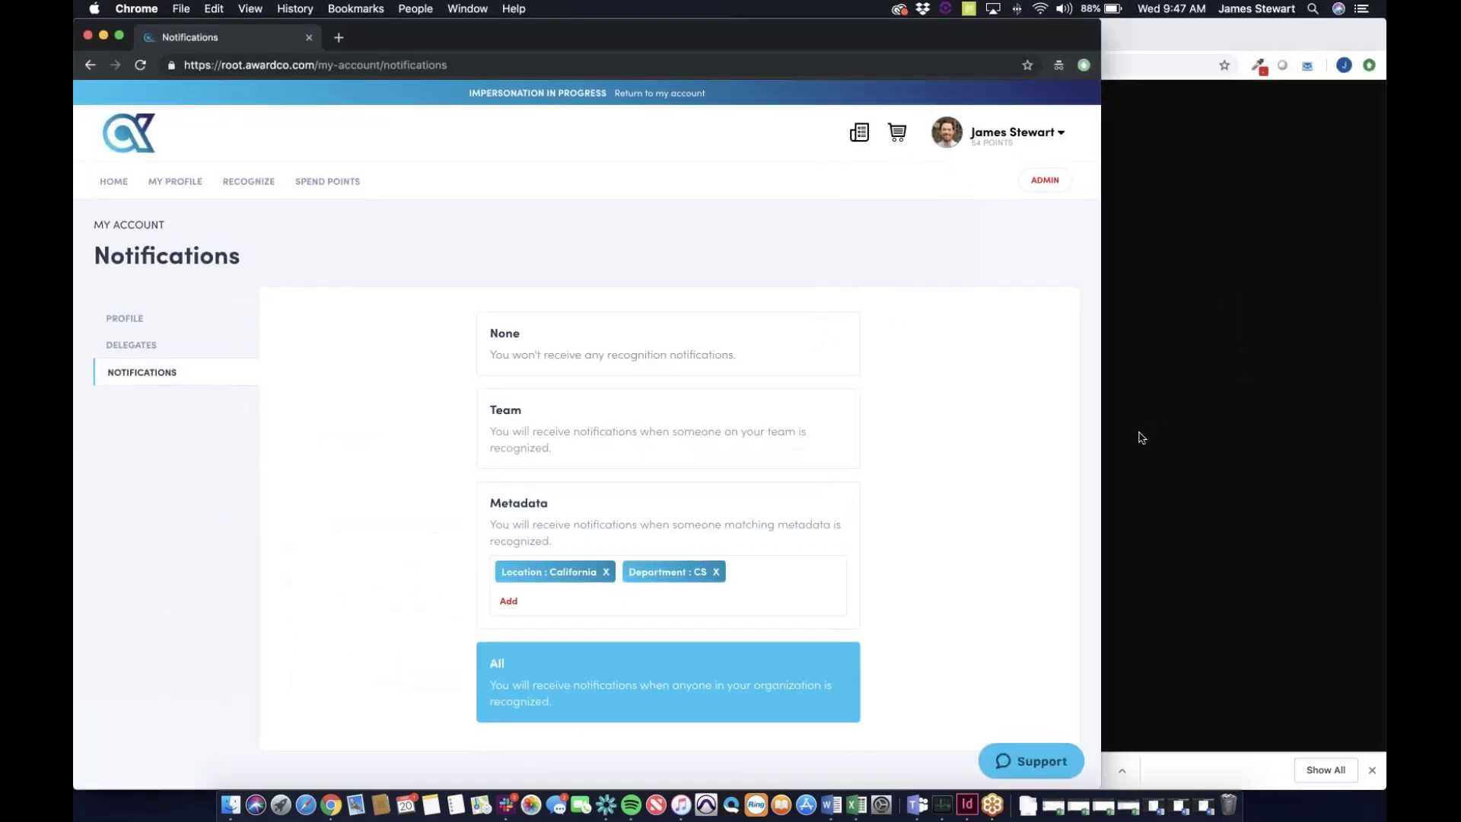
pyautogui.click(1139, 445)
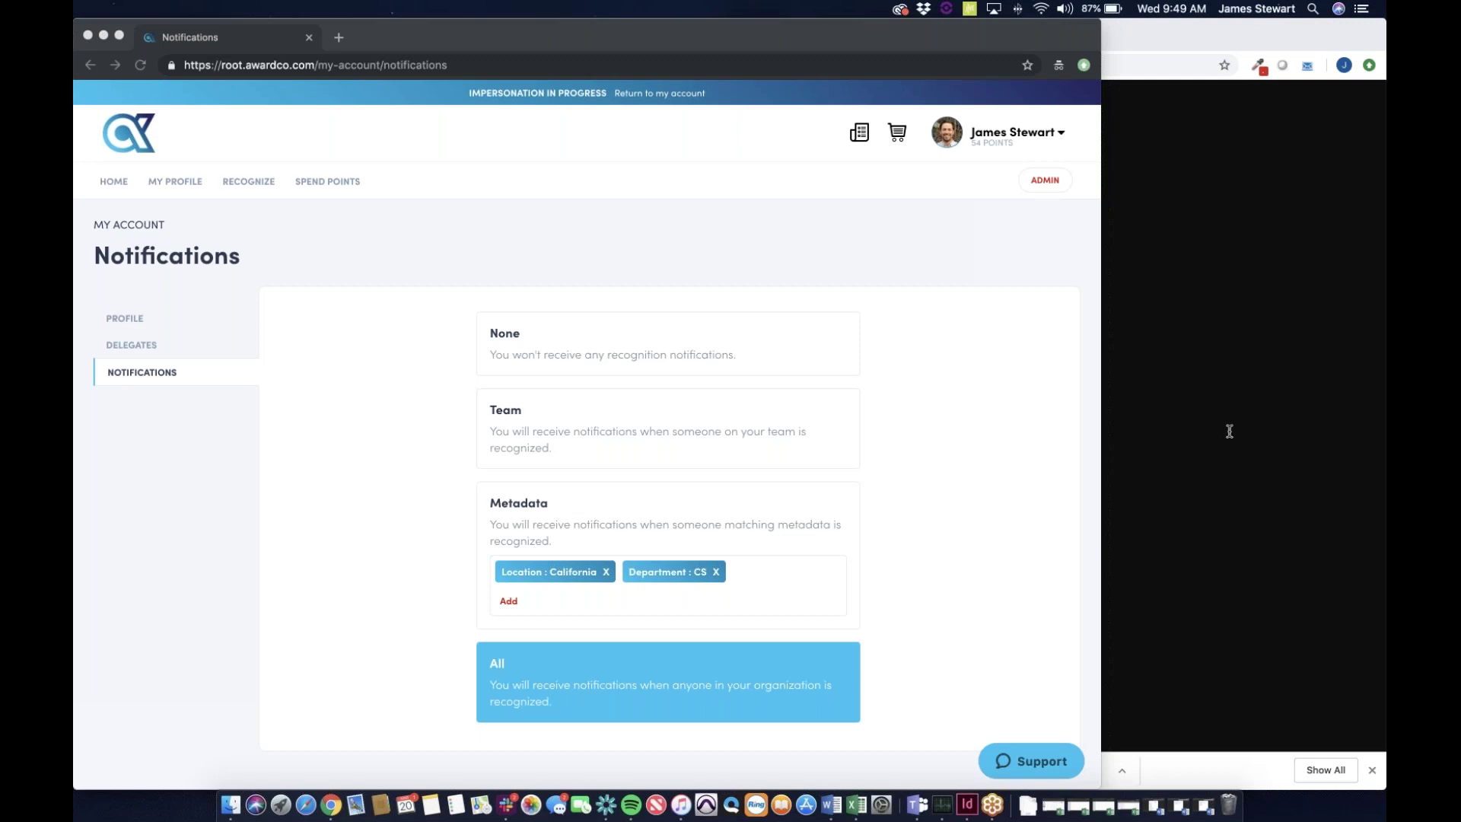
pyautogui.click(329, 212)
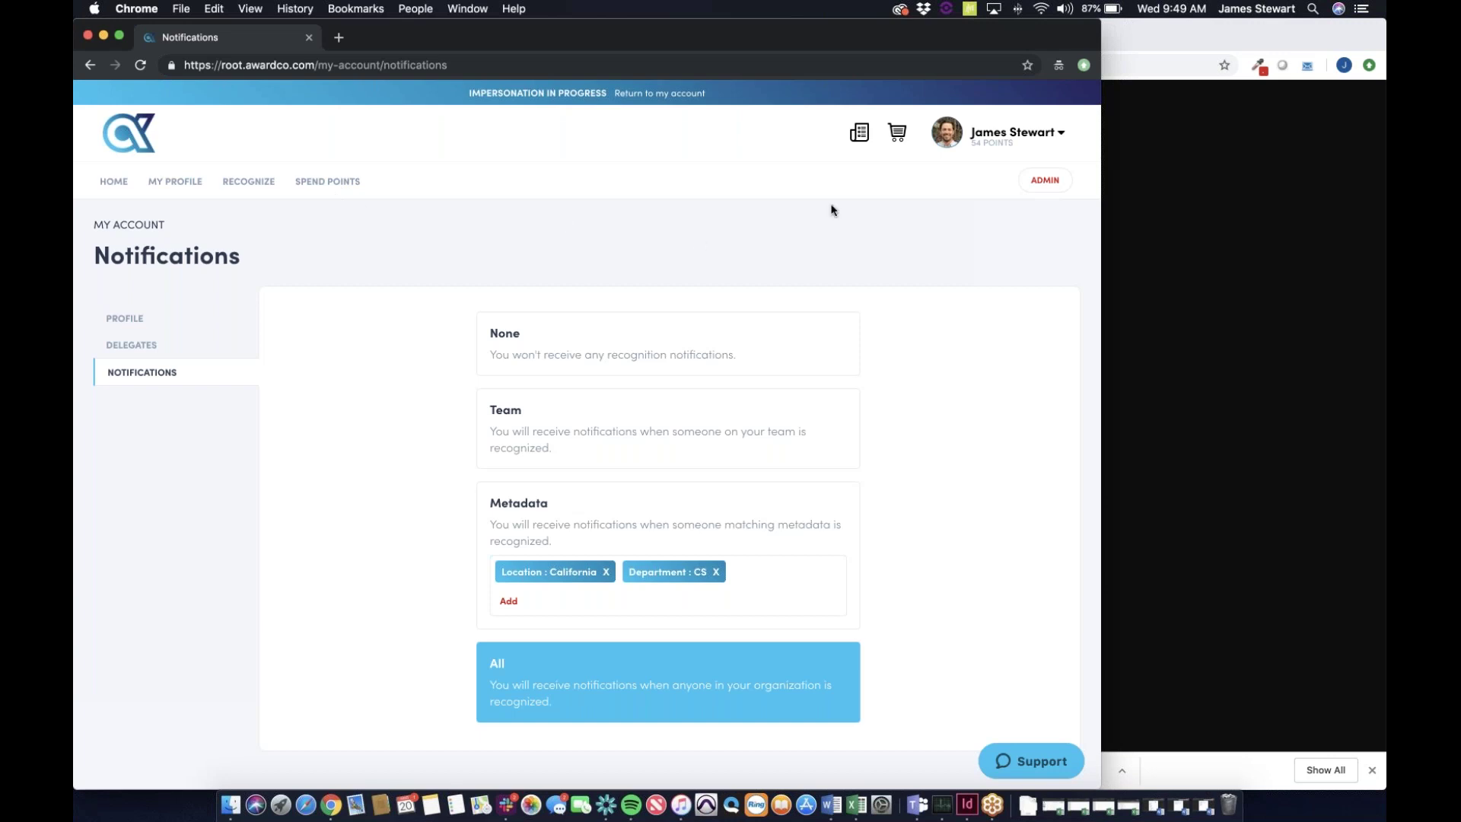
pyautogui.click(1203, 371)
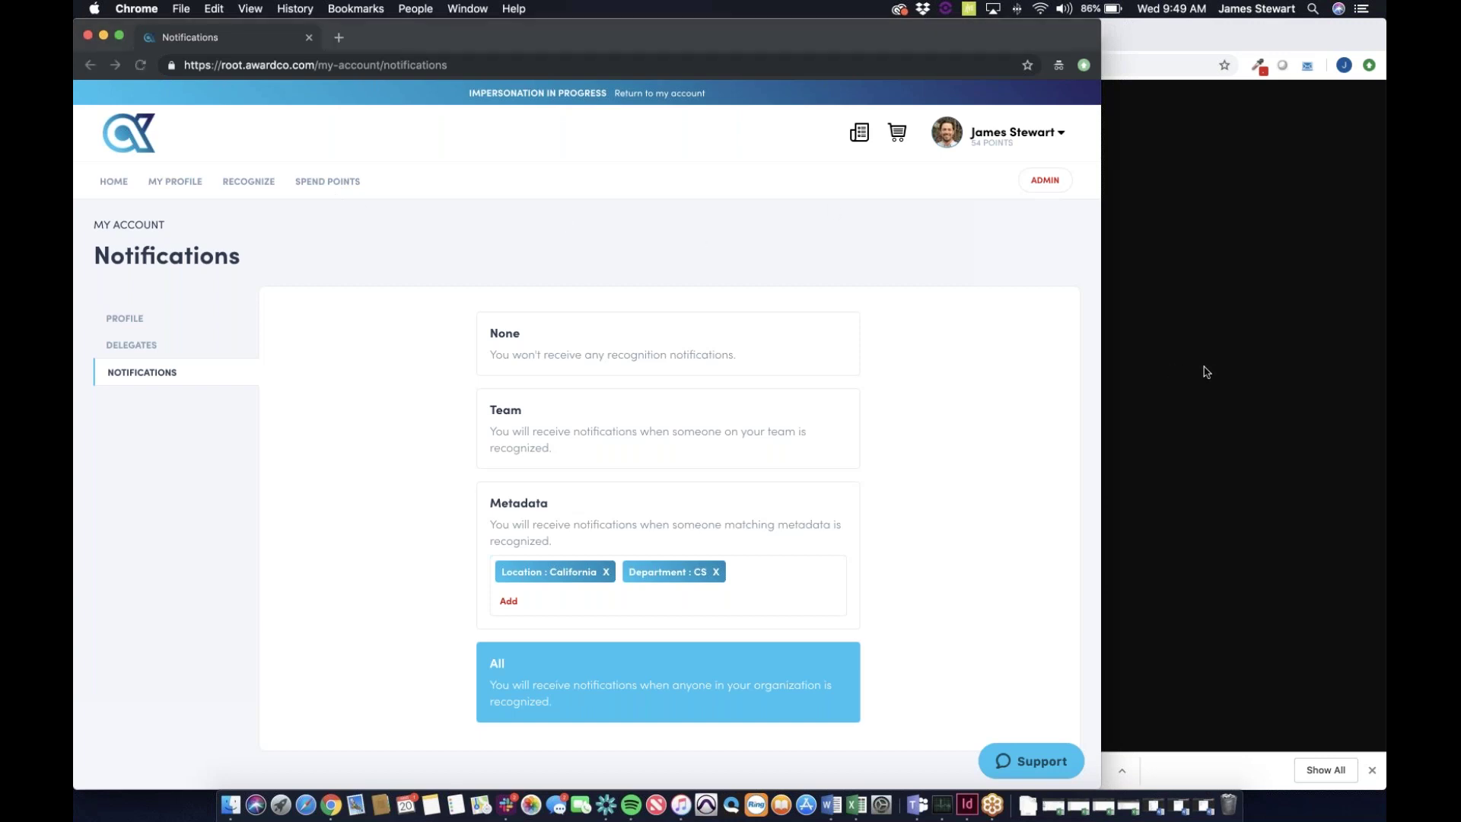